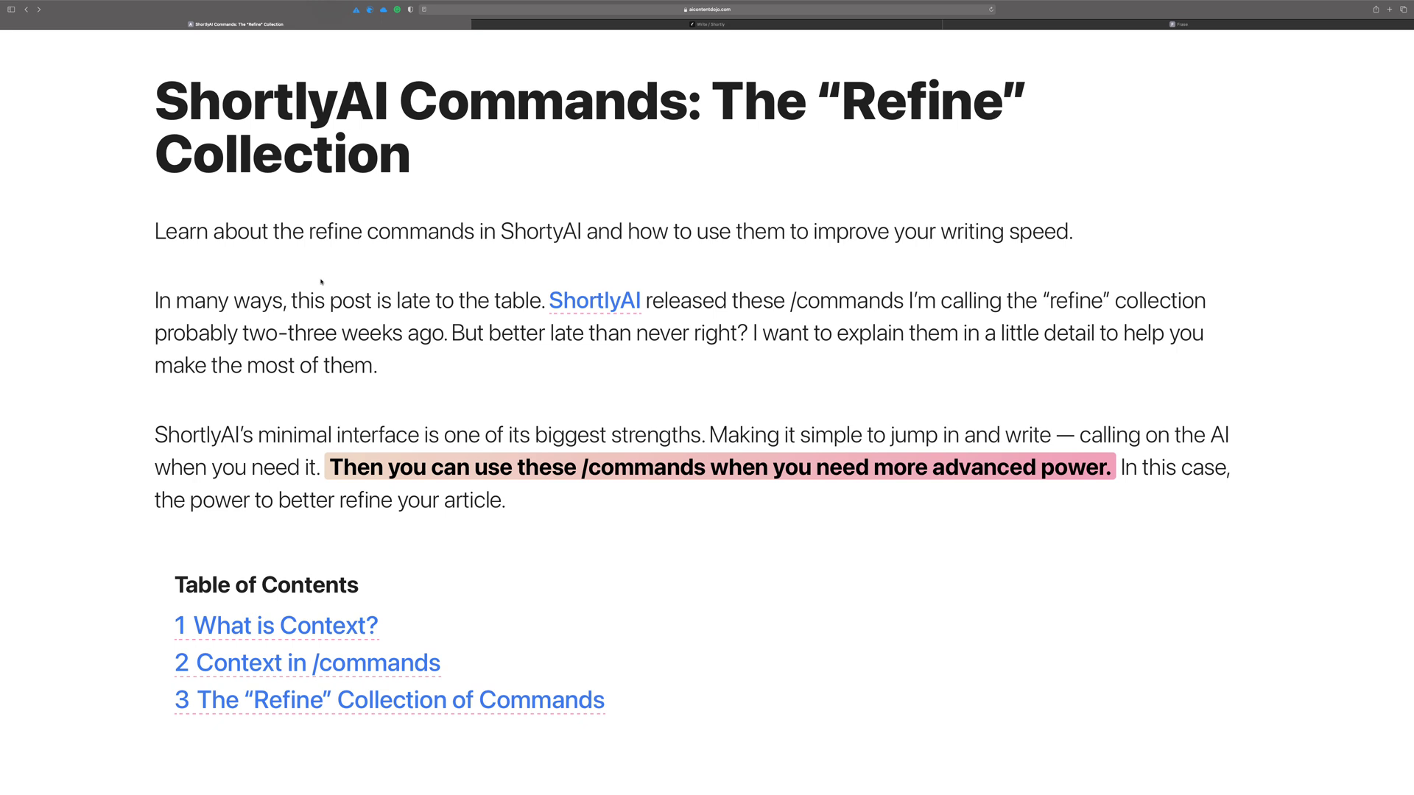
# Step: Read the article's introduction and its sections on what context is and how /commands use it
pyautogui.click(481, 318)
pyautogui.scroll(-10, 431, 310)
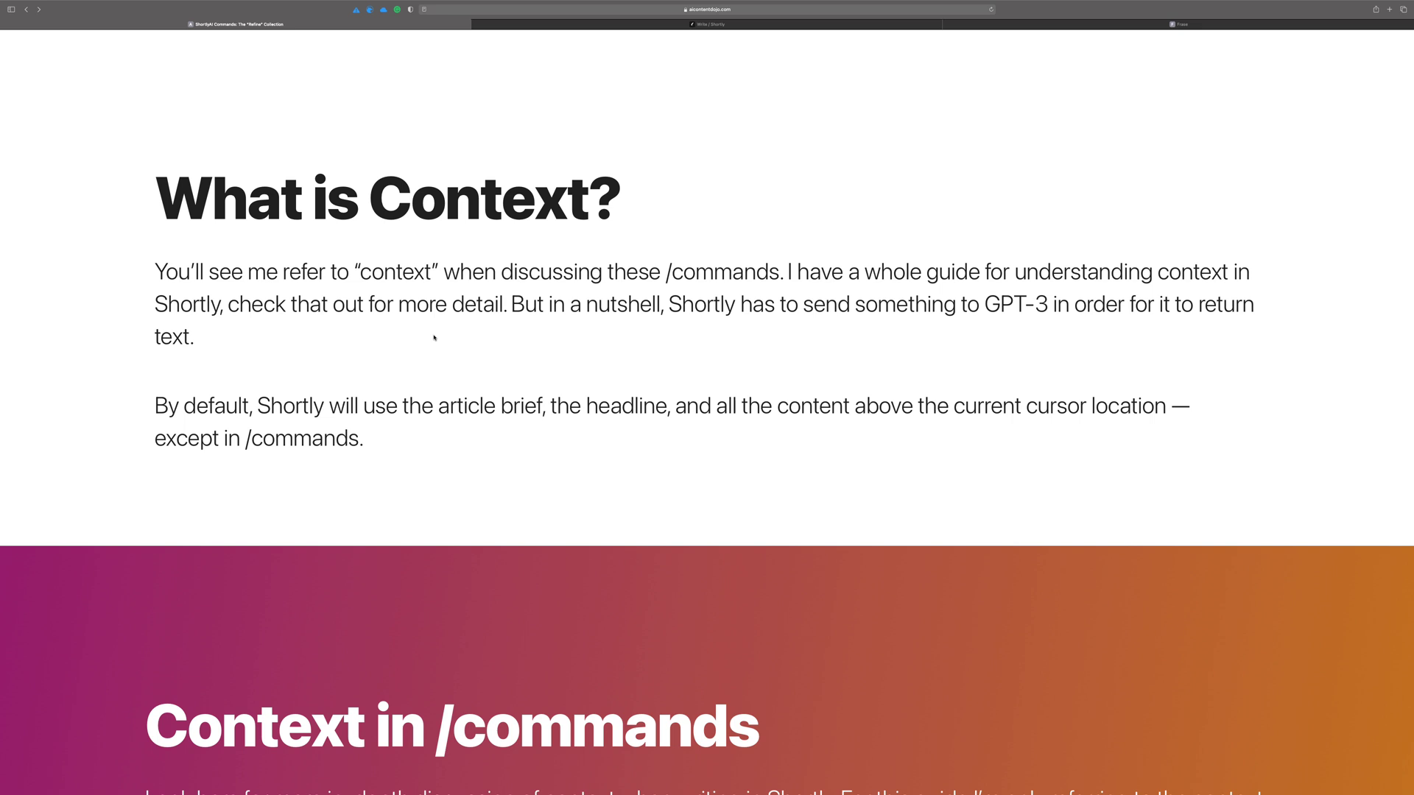
pyautogui.scroll(-1, 435, 338)
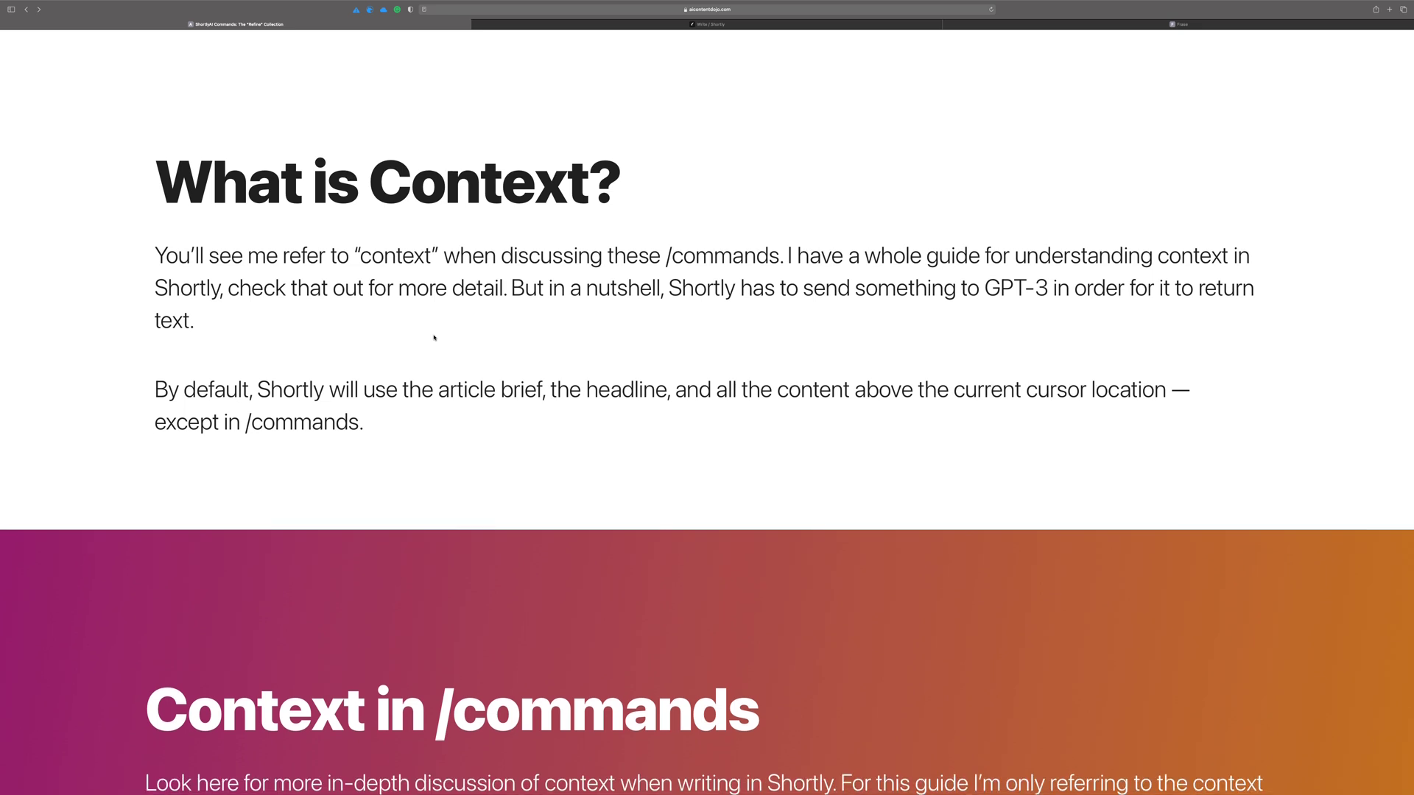
pyautogui.scroll(-8, 435, 337)
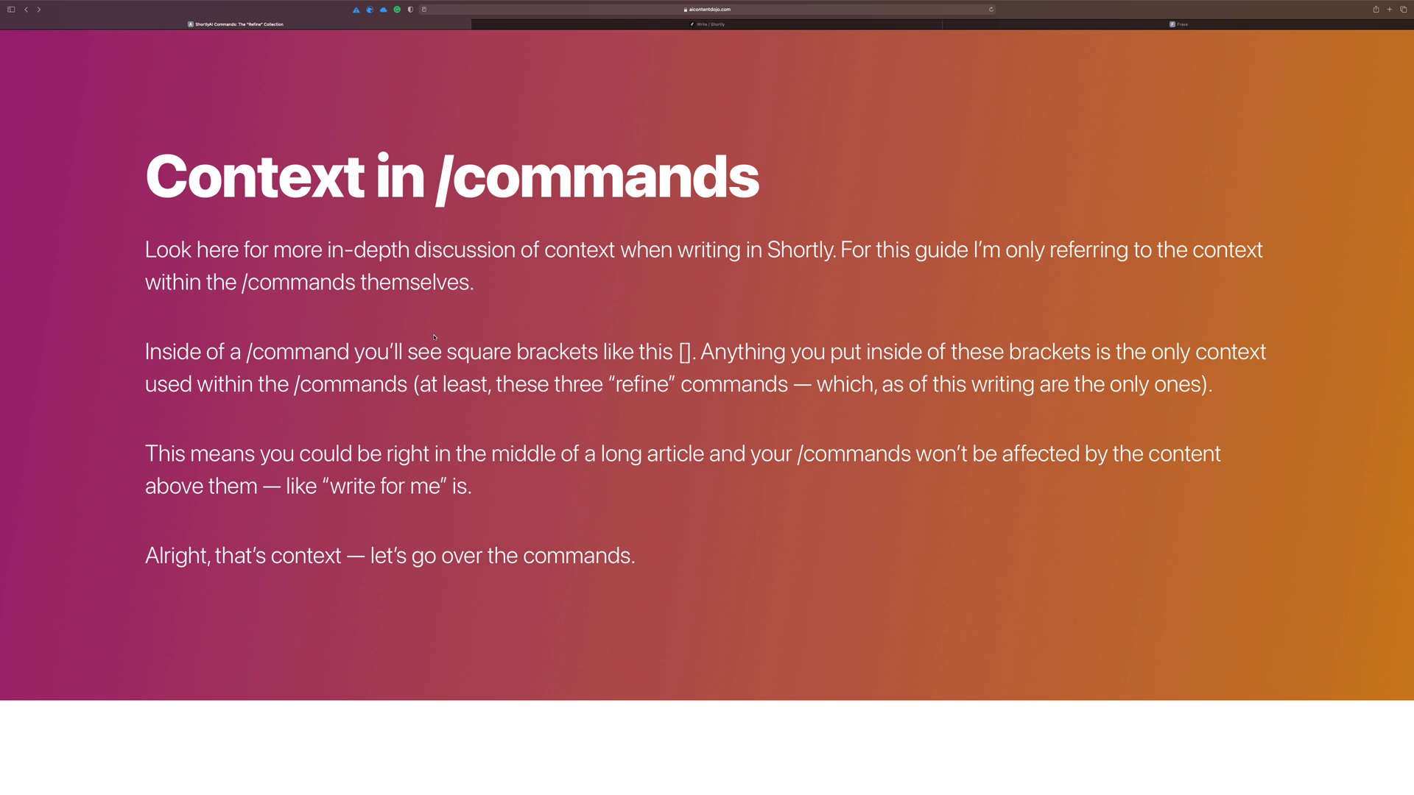
# Step: Read the article's descriptions of the /shorten, /rewrite and /expand commands in the "Refine" collection
pyautogui.scroll(-10, 434, 337)
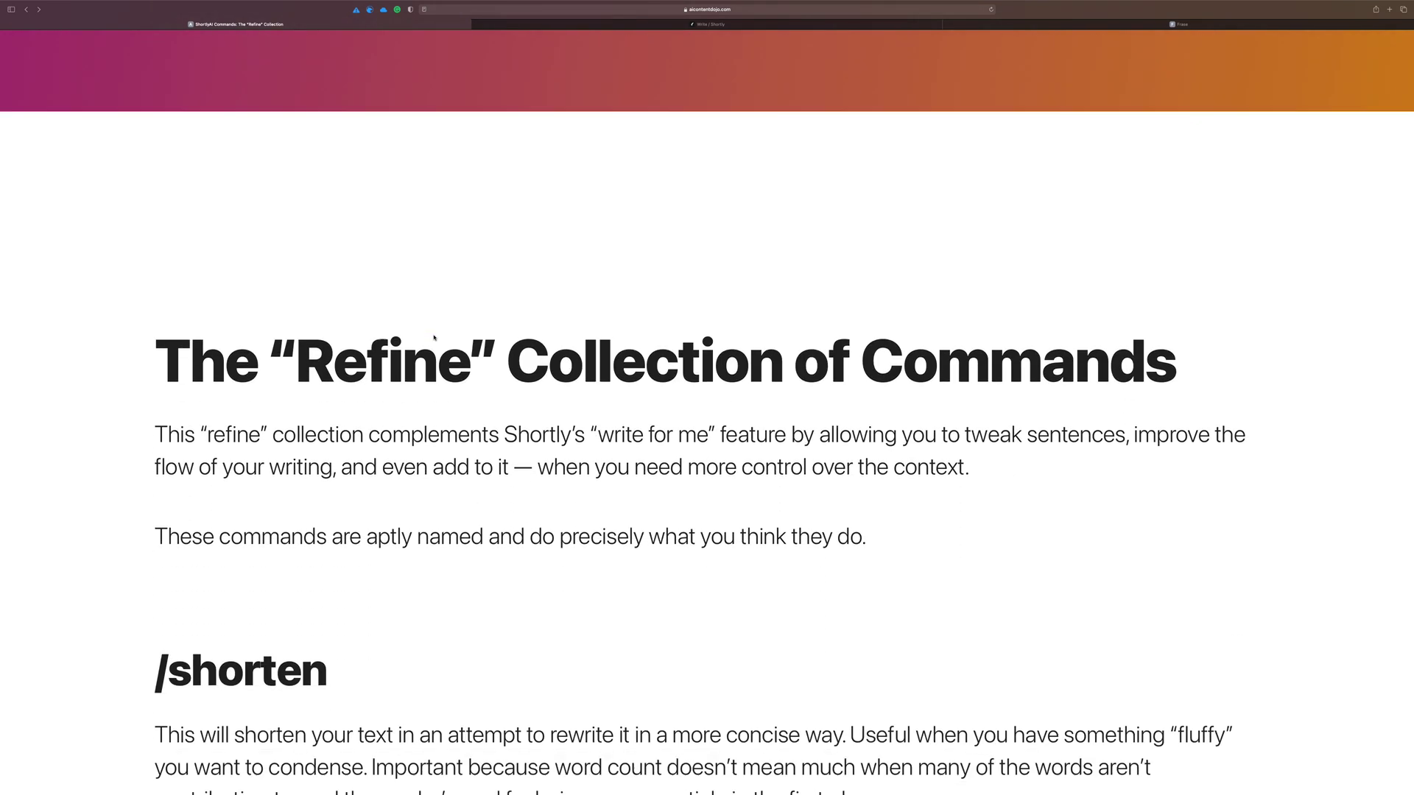
pyautogui.scroll(-1, 434, 337)
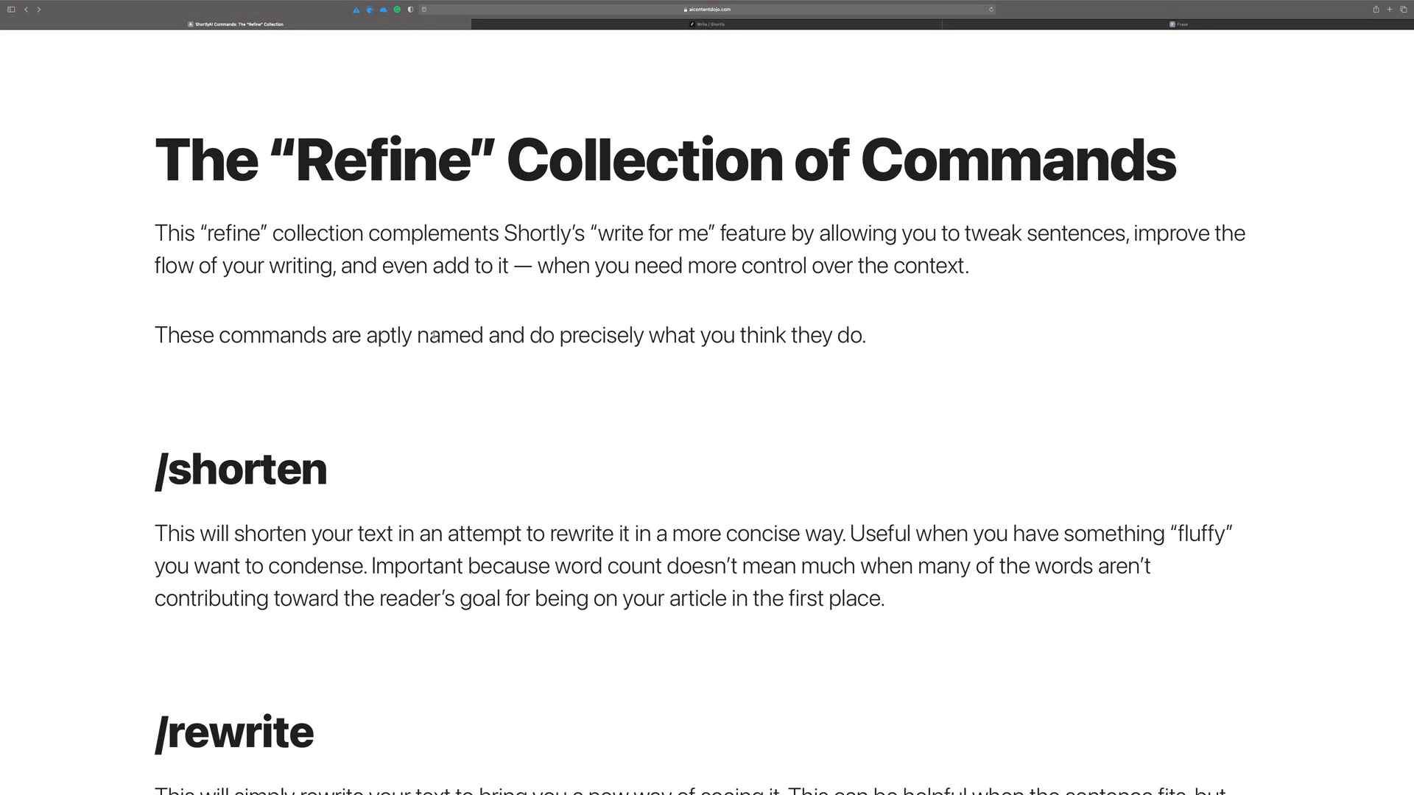
pyautogui.scroll(-1, 434, 335)
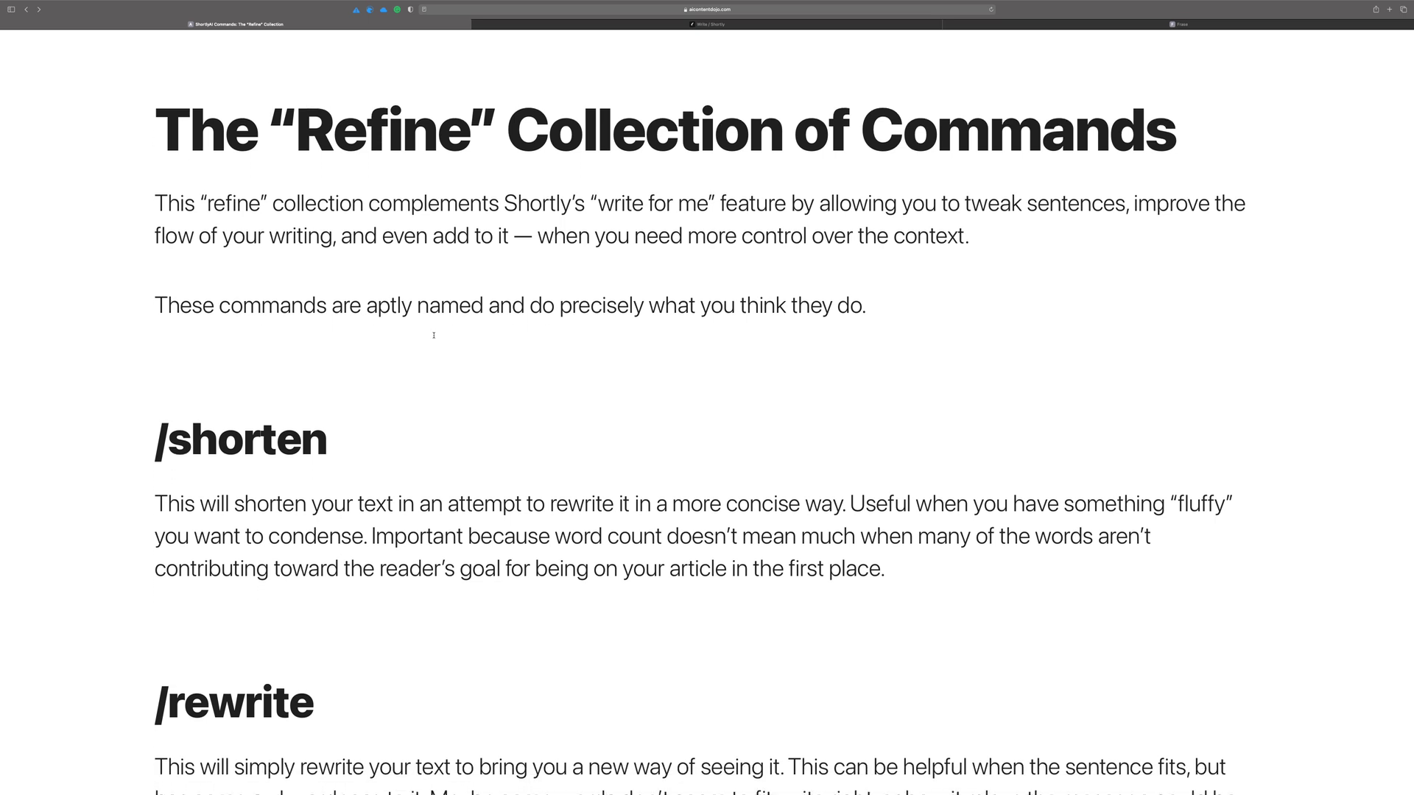
pyautogui.scroll(-1, 434, 337)
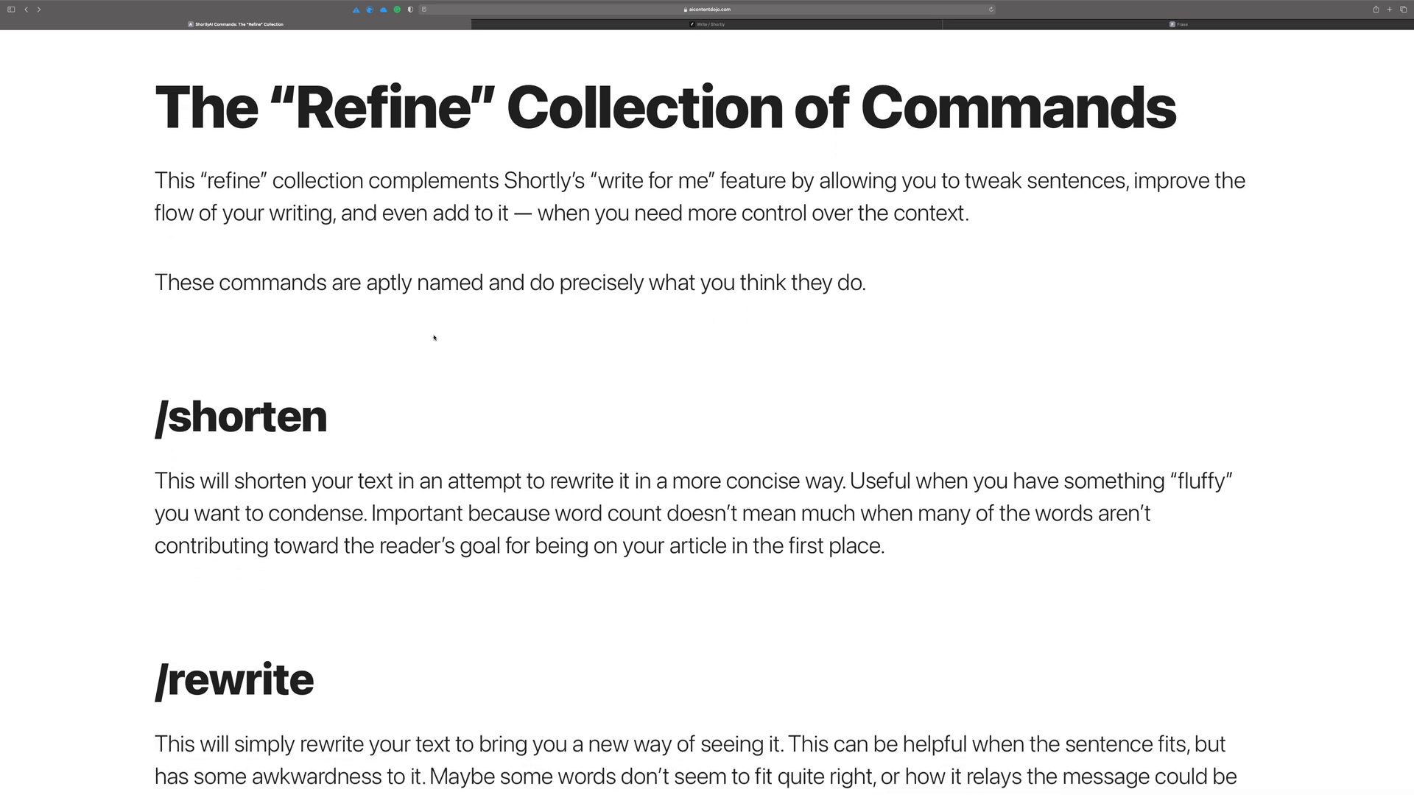
pyautogui.scroll(-2, 434, 337)
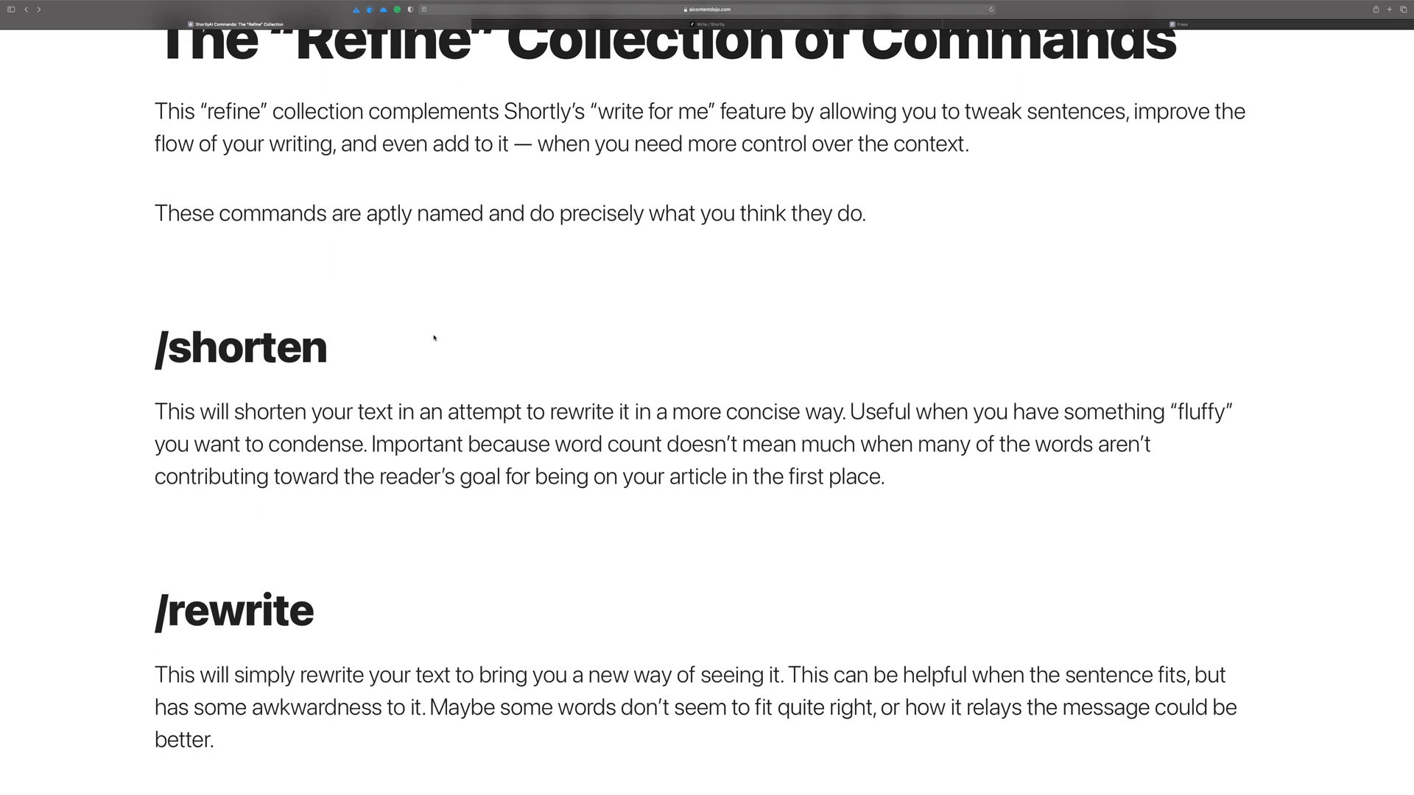
pyautogui.scroll(-2, 434, 337)
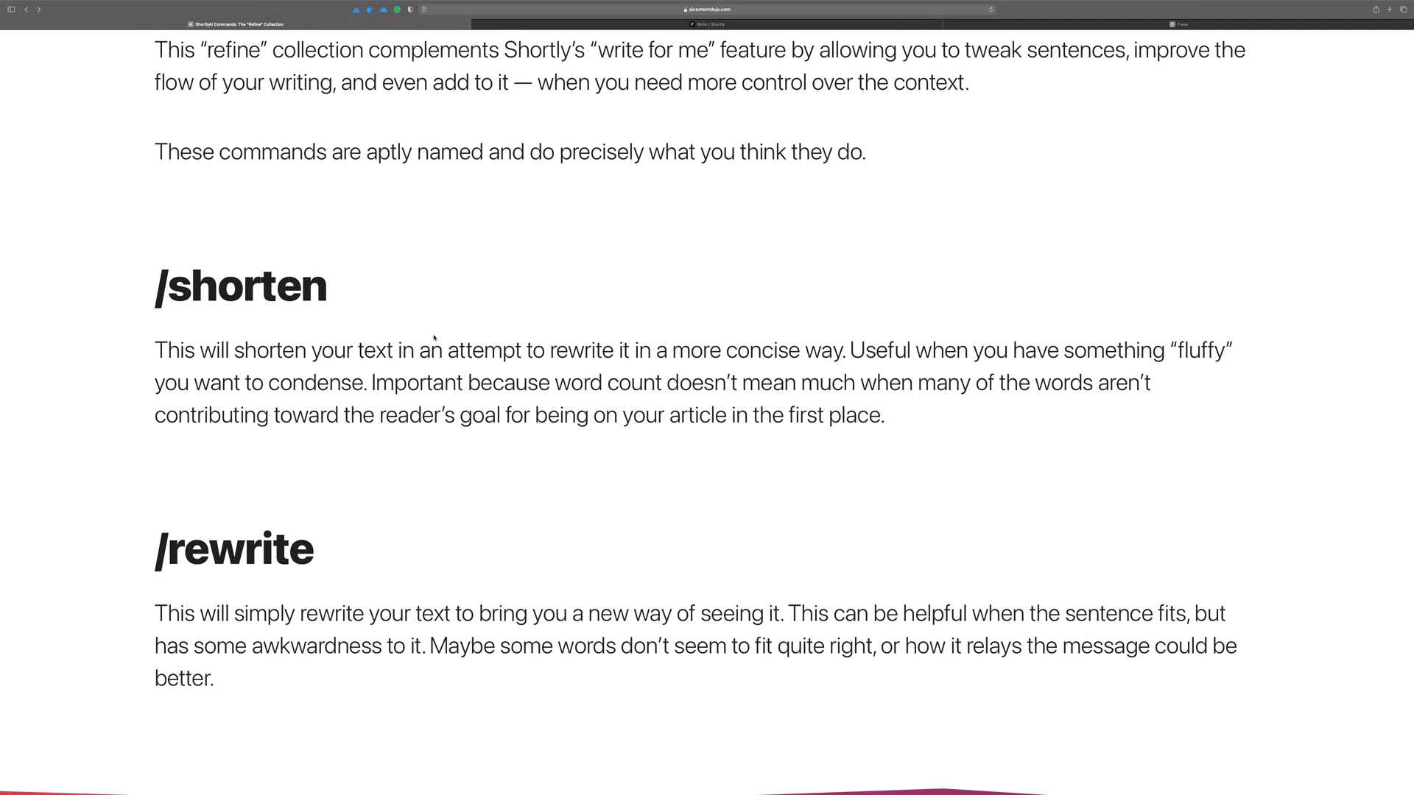
pyautogui.scroll(-10, 434, 337)
pyautogui.scroll(10, 434, 337)
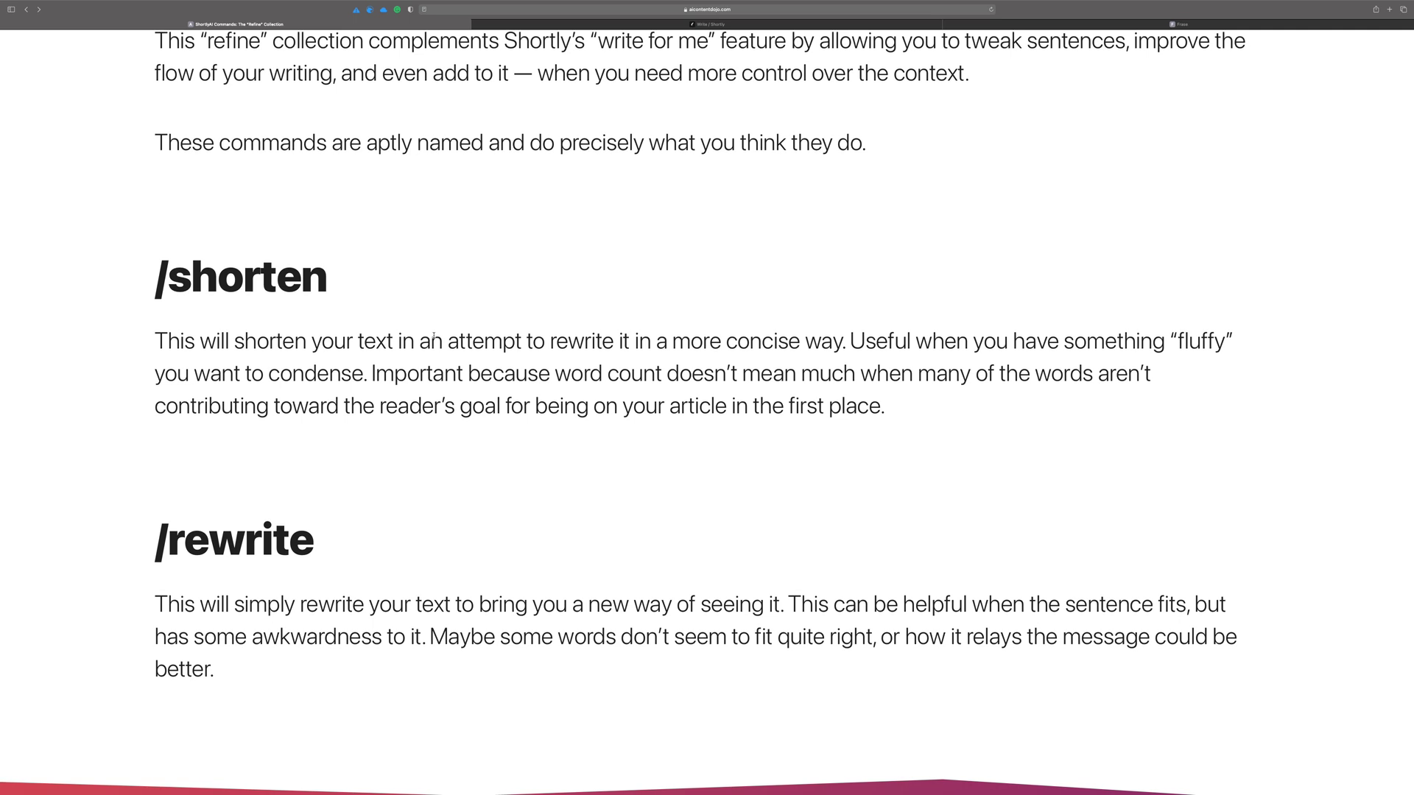
pyautogui.scroll(-4, 434, 337)
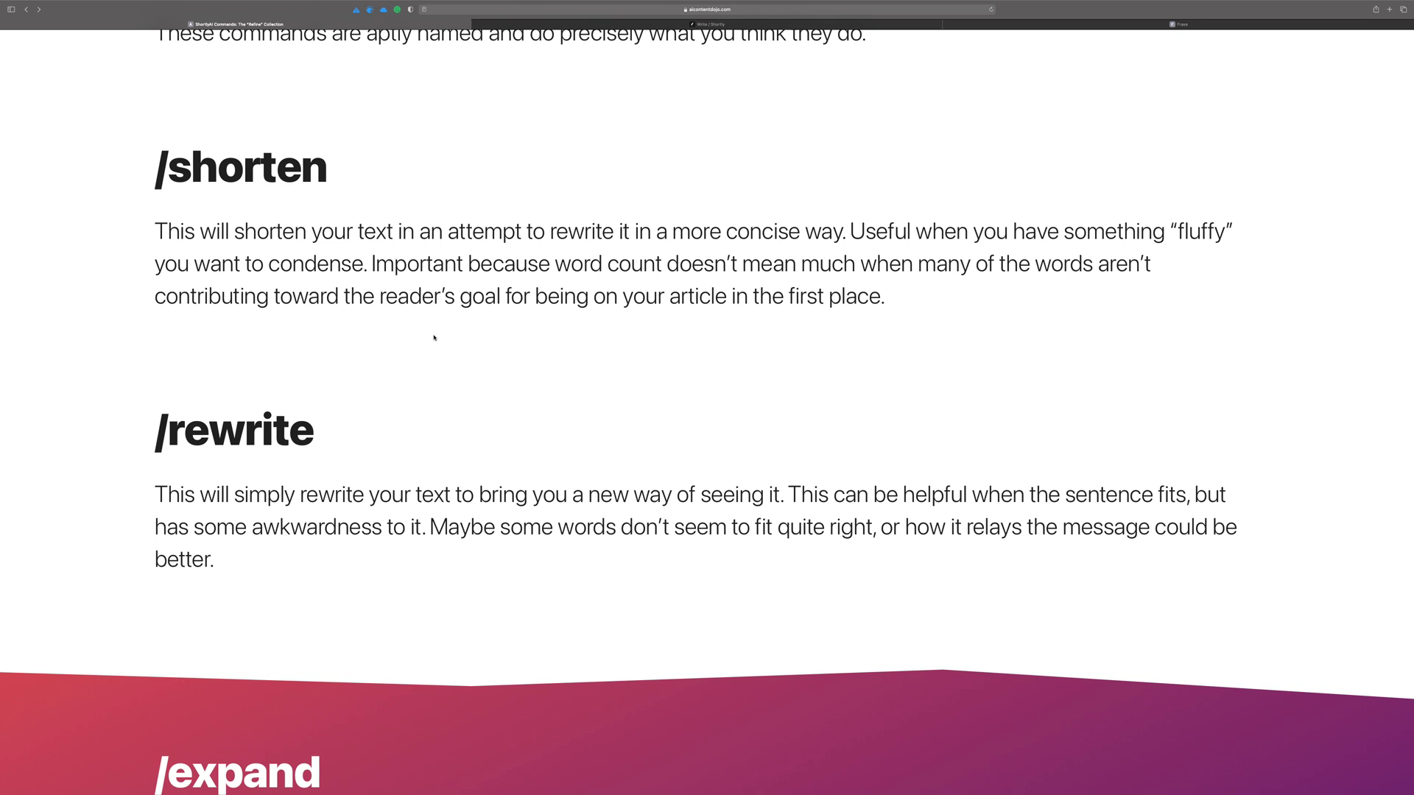
pyautogui.scroll(-5, 434, 337)
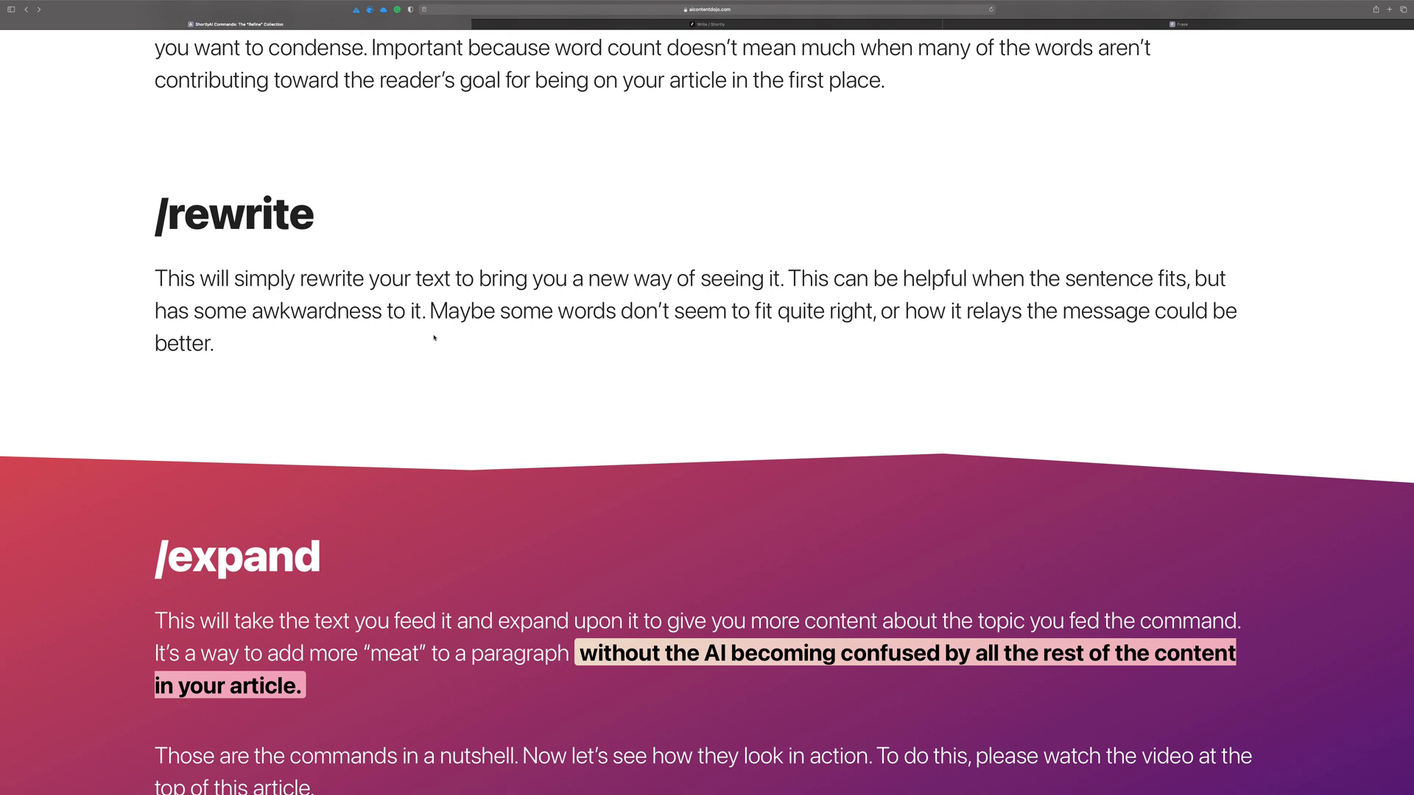
pyautogui.scroll(-5, 434, 337)
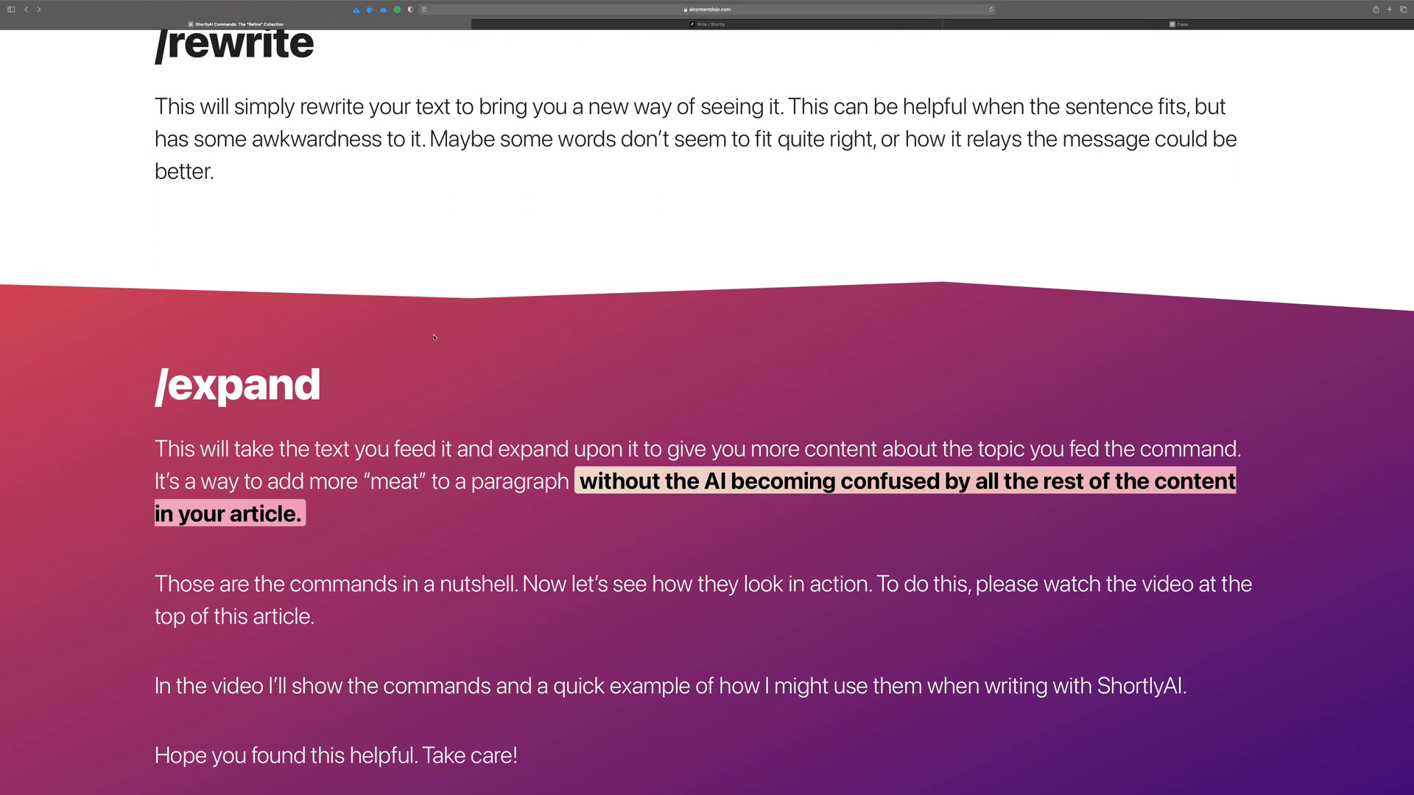
pyautogui.scroll(-1, 434, 337)
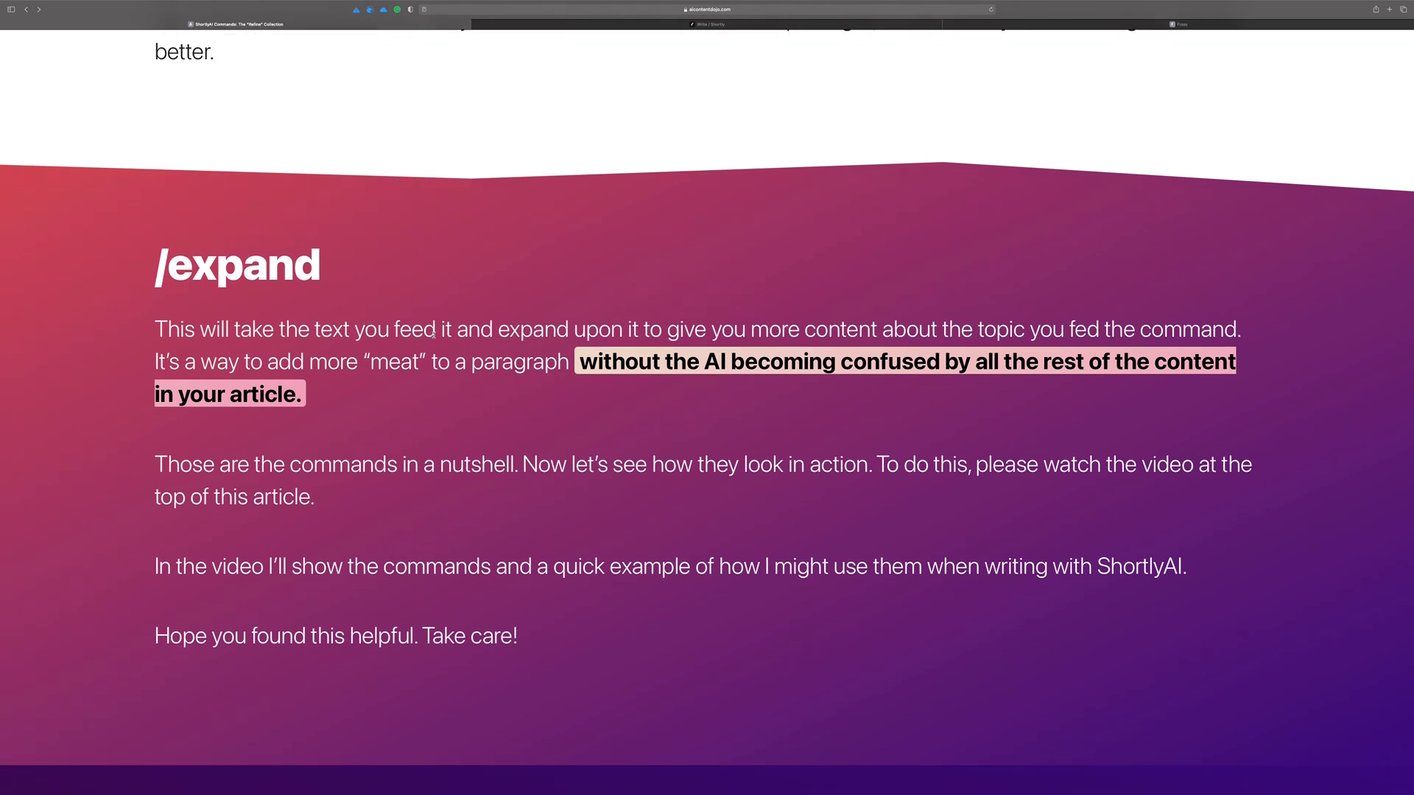
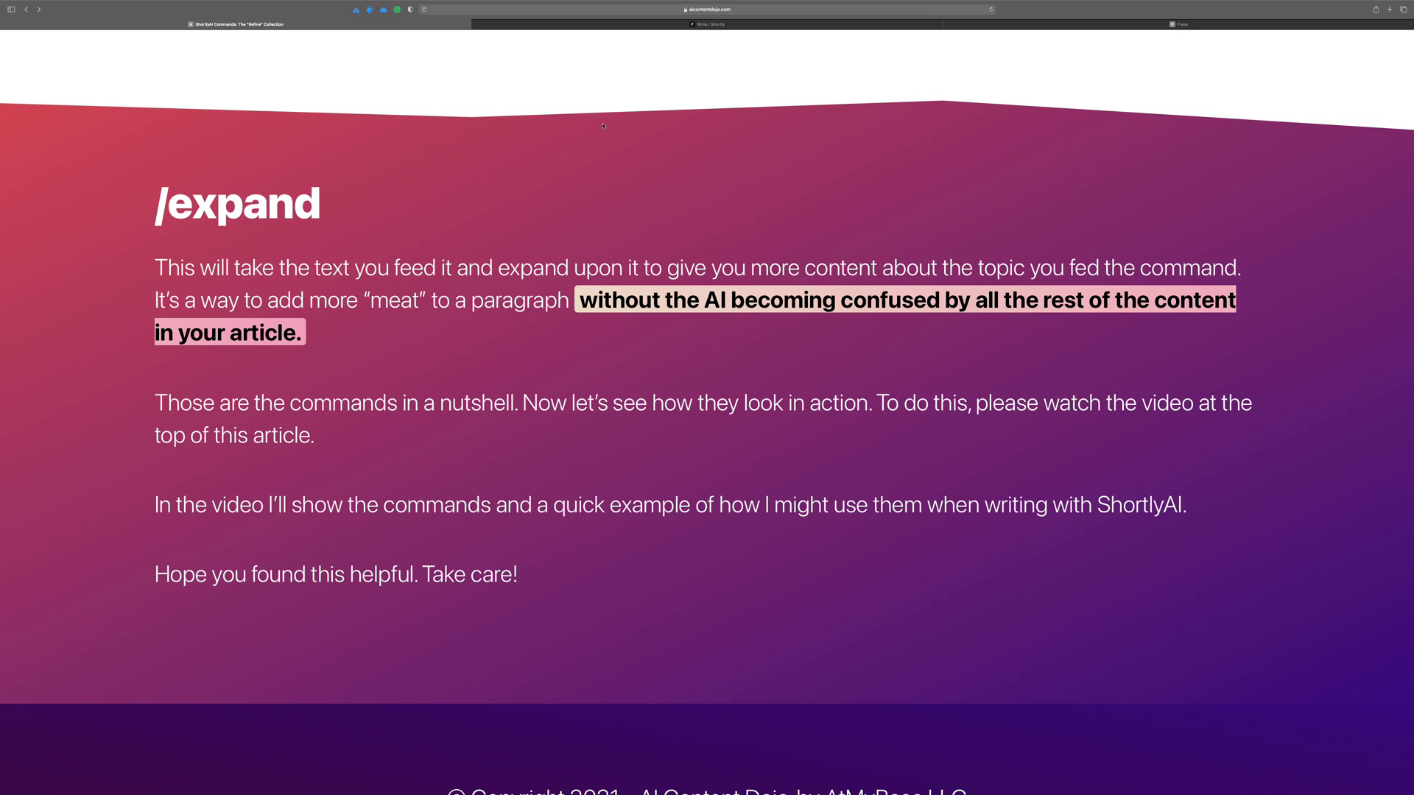
# Step: Switch to the "Ramen in Tokyo" document in Shortly and review its outline and background paragraph
pyautogui.click(714, 24)
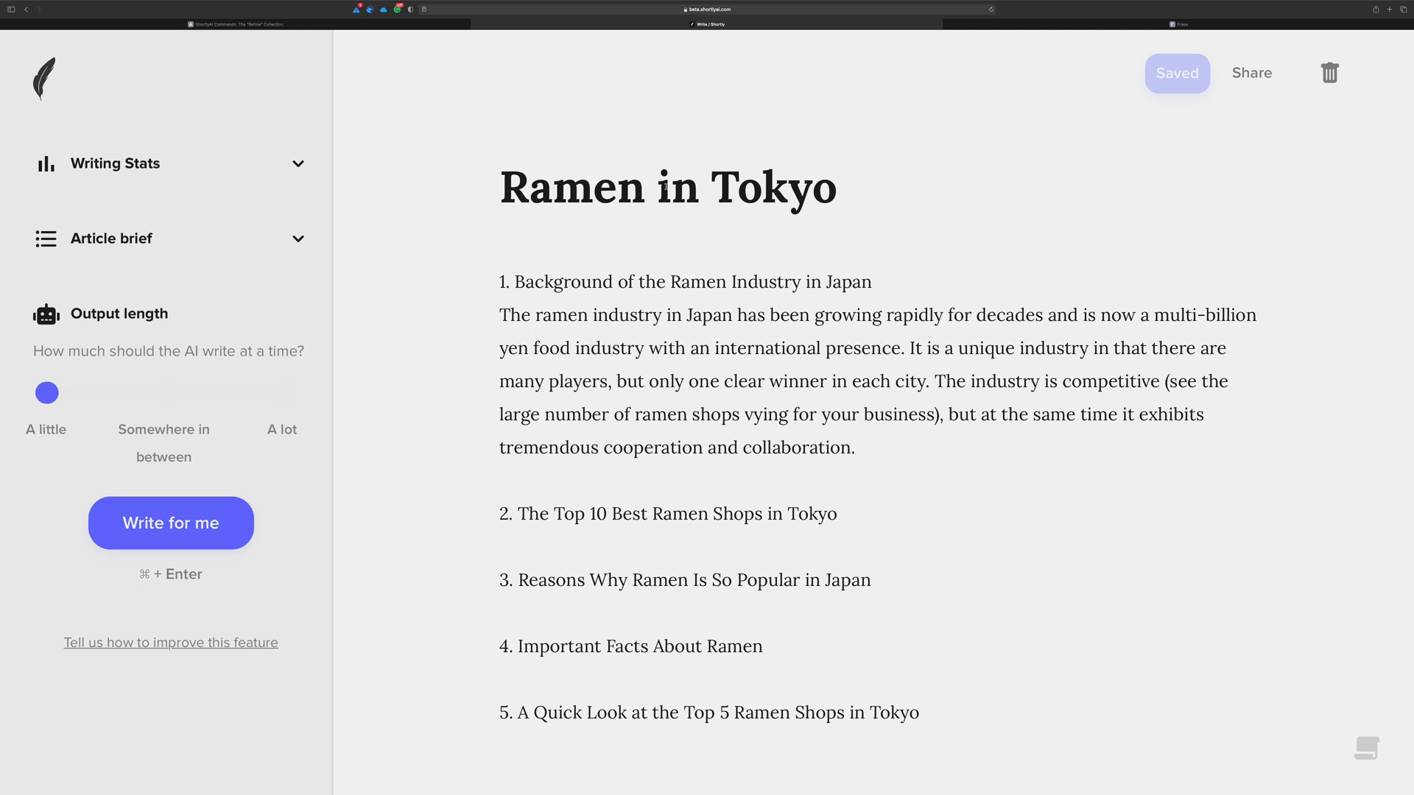
pyautogui.scroll(-2, 665, 186)
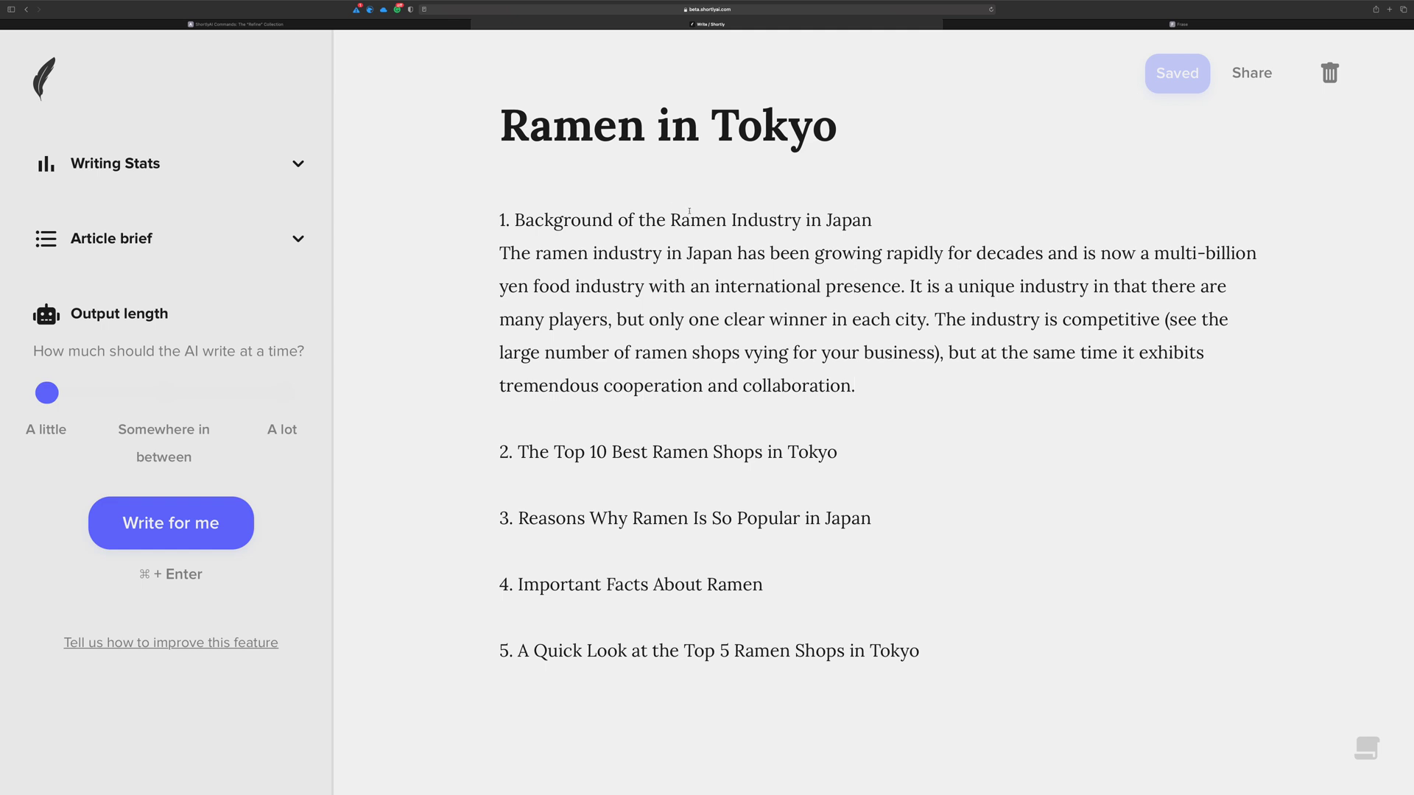
pyautogui.scroll(-1, 761, 239)
pyautogui.scroll(-4, 762, 239)
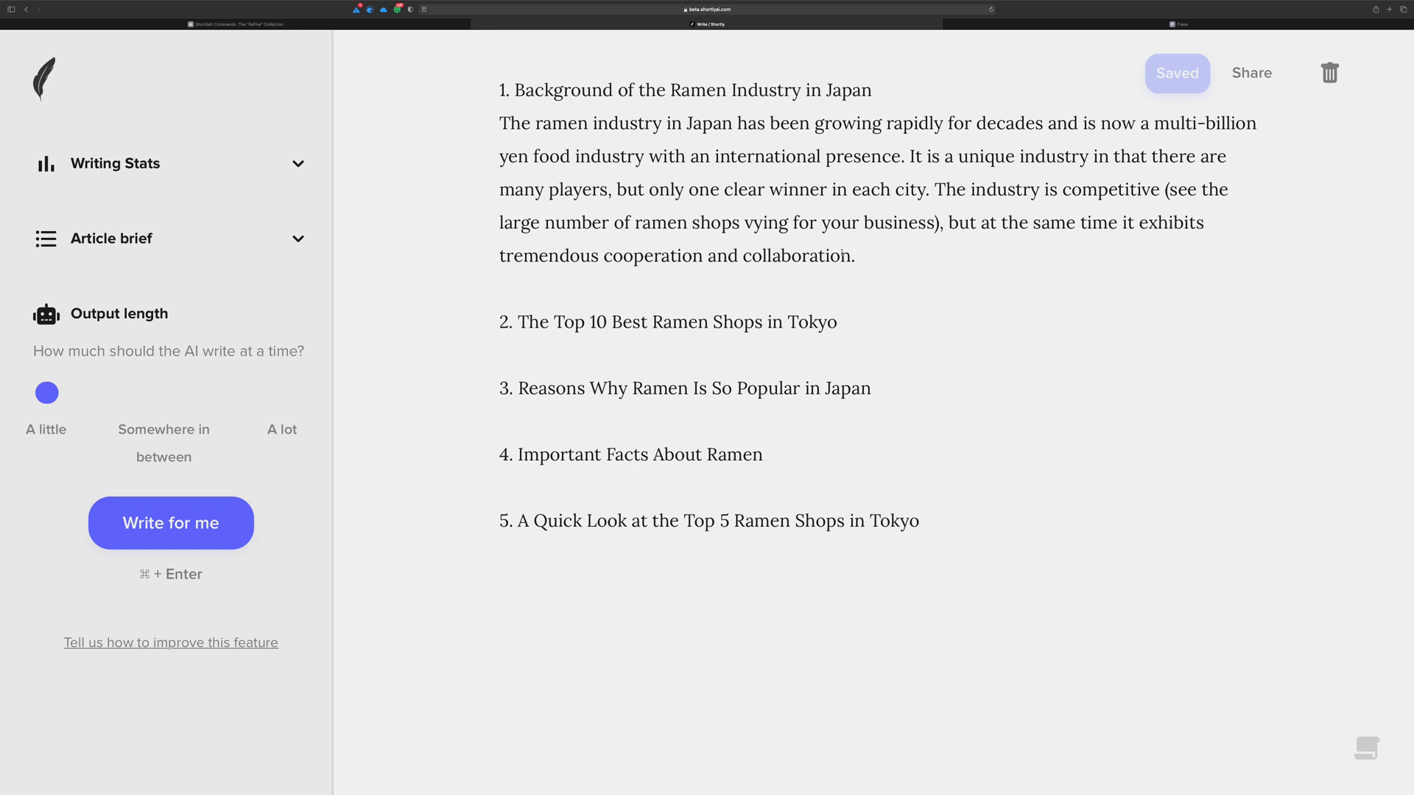
pyautogui.scroll(6, 837, 254)
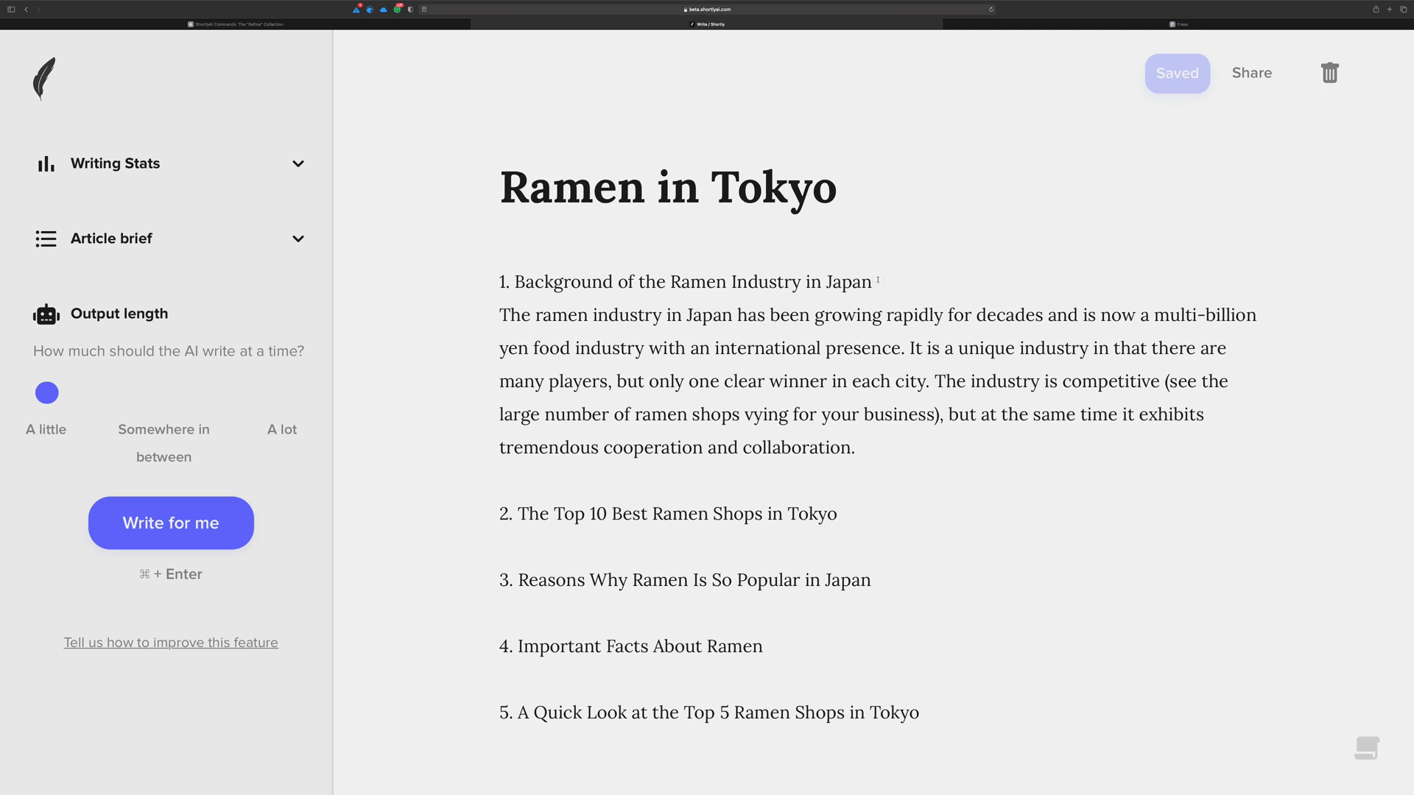
pyautogui.scroll(-1, 875, 279)
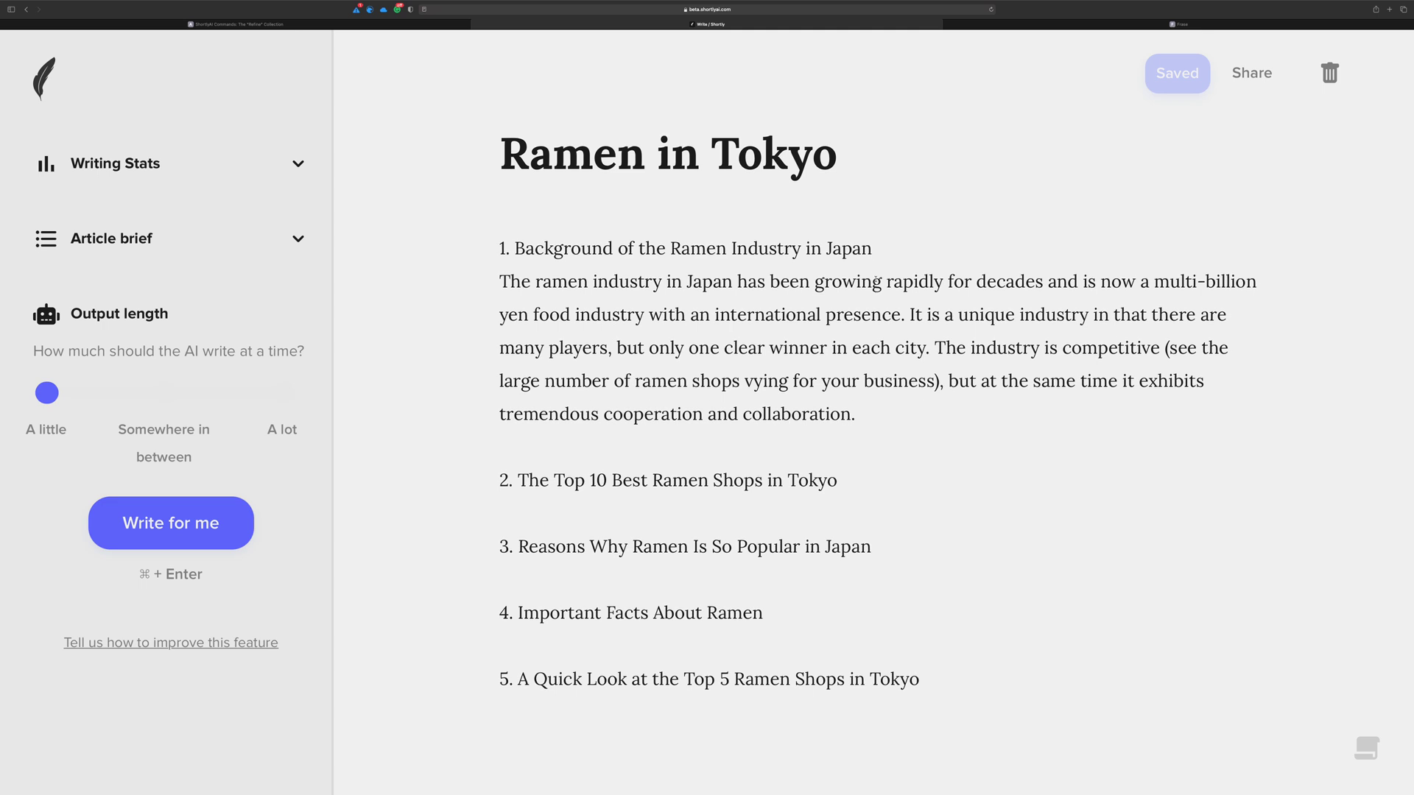
# Step: Review the command cheatsheet, including the character limit for /rewrite, and close it
pyautogui.click(1368, 749)
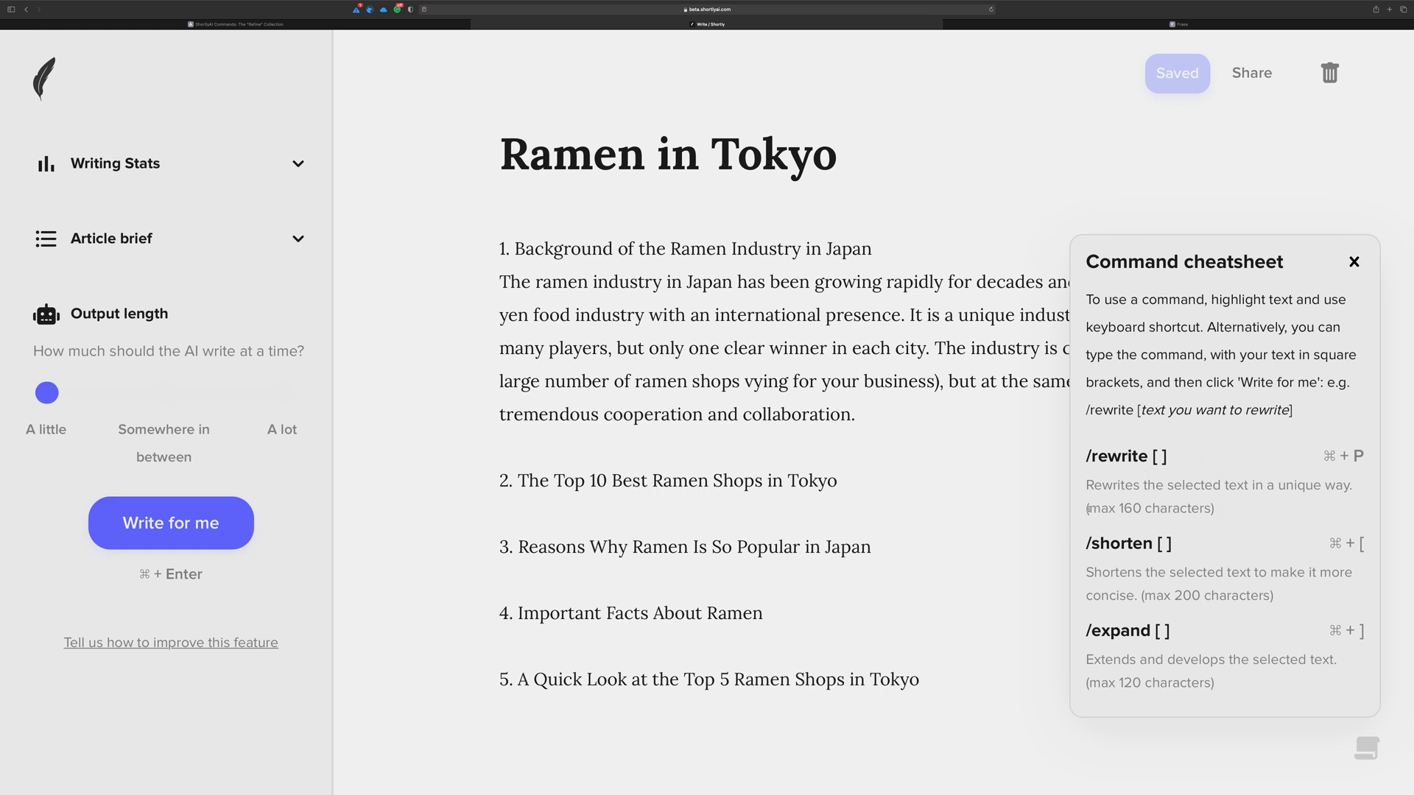
pyautogui.moveTo(1088, 508); pyautogui.dragTo(1212, 509)
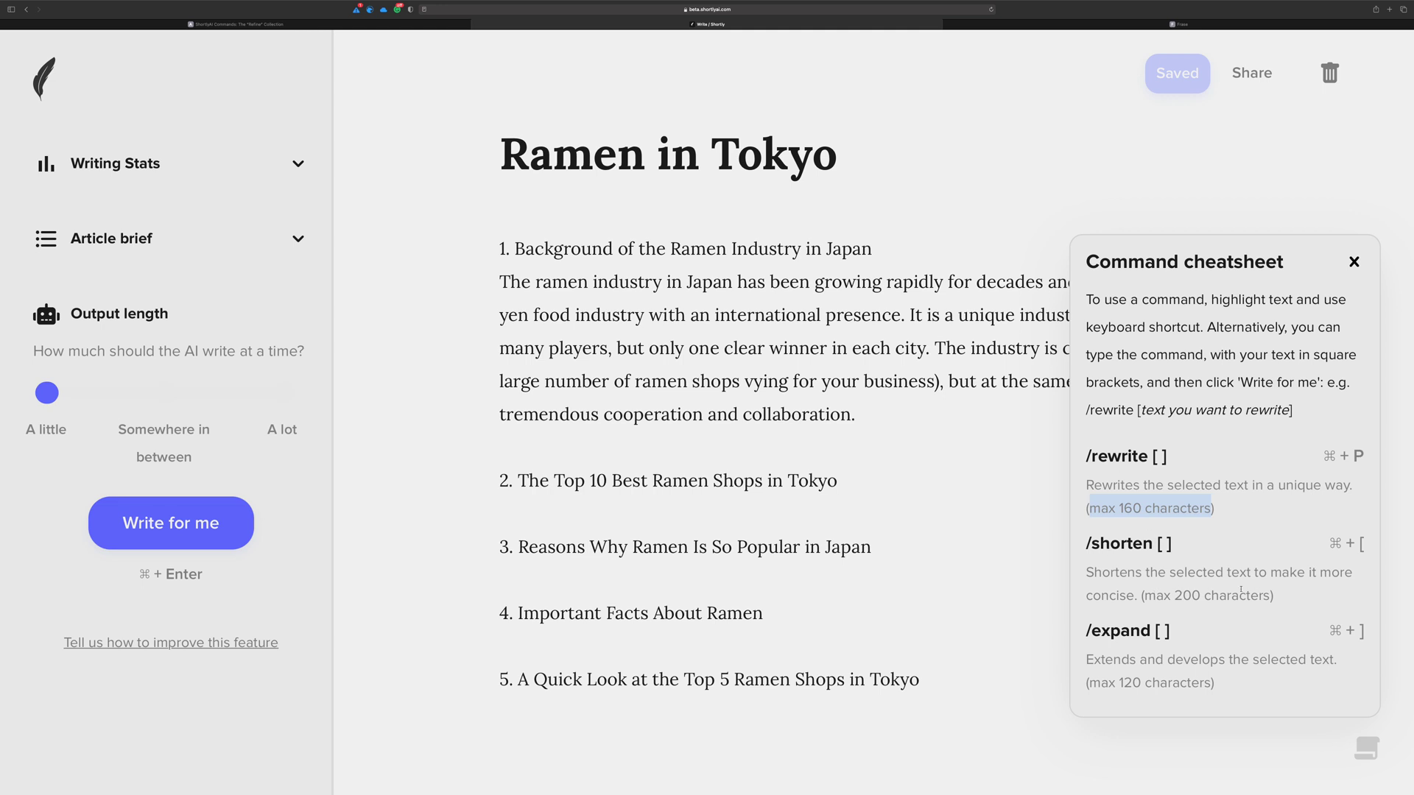
pyautogui.click(741, 377)
pyautogui.click(893, 414)
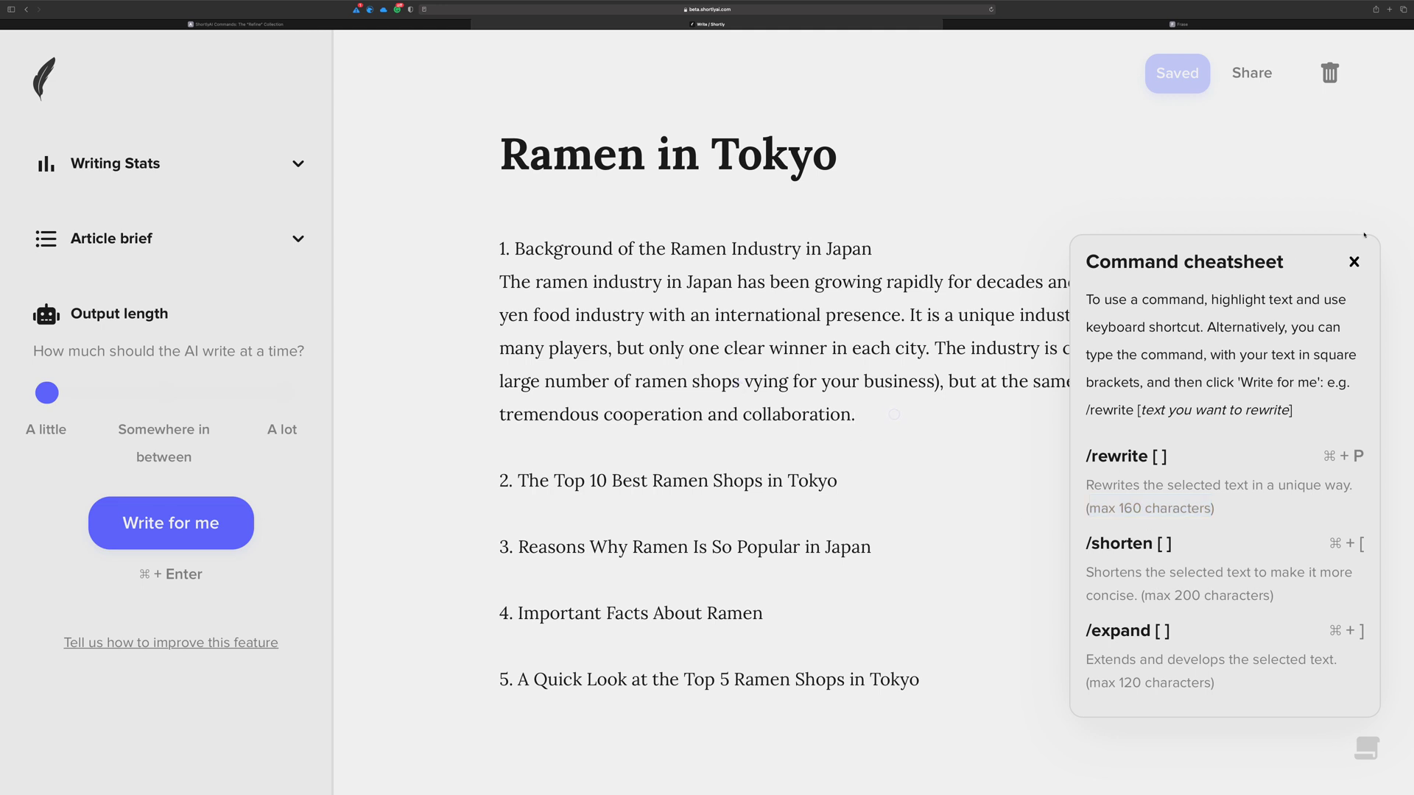
pyautogui.click(1354, 261)
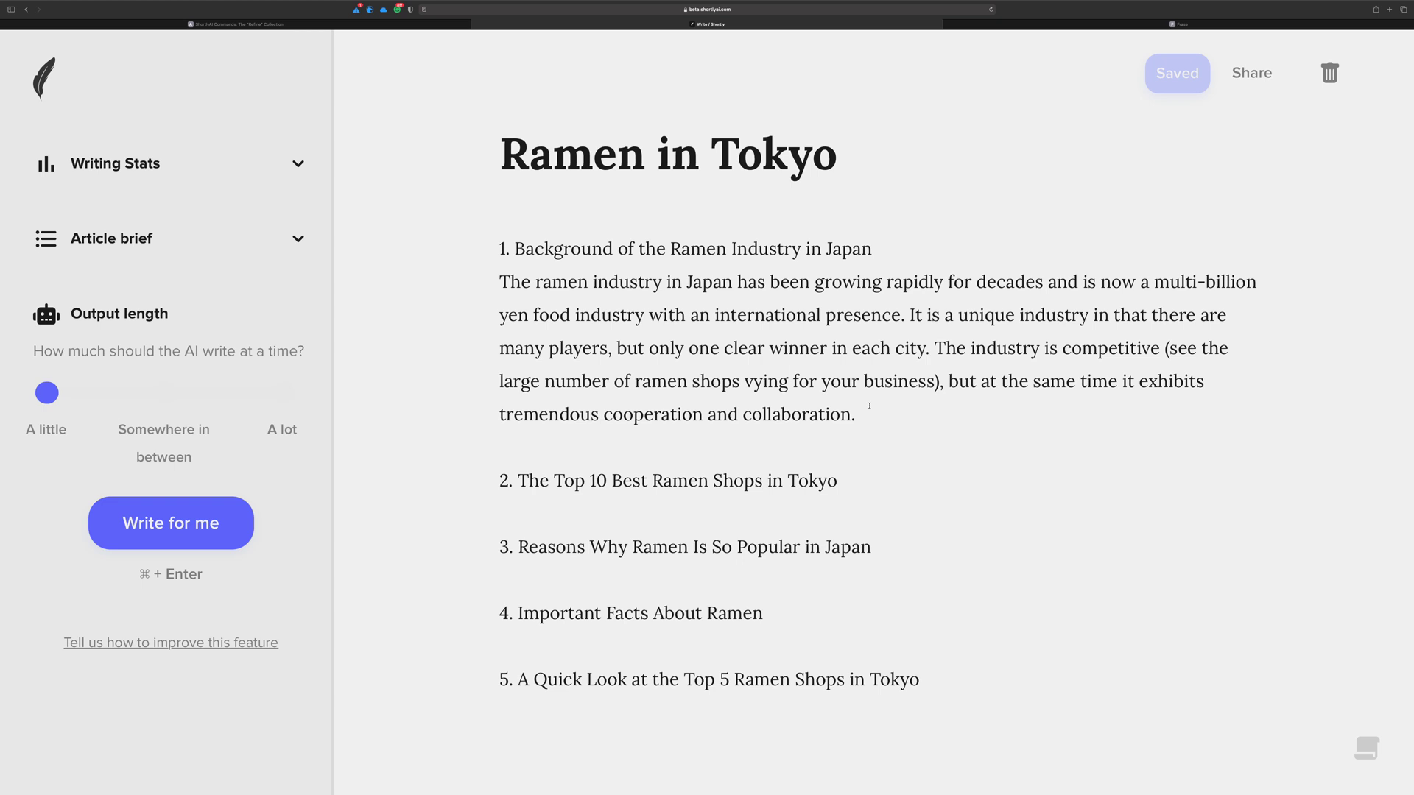
# Step: Select the whole background paragraph and compare its length with the limits in the command cheatsheet
pyautogui.moveTo(855, 413); pyautogui.dragTo(461, 281)
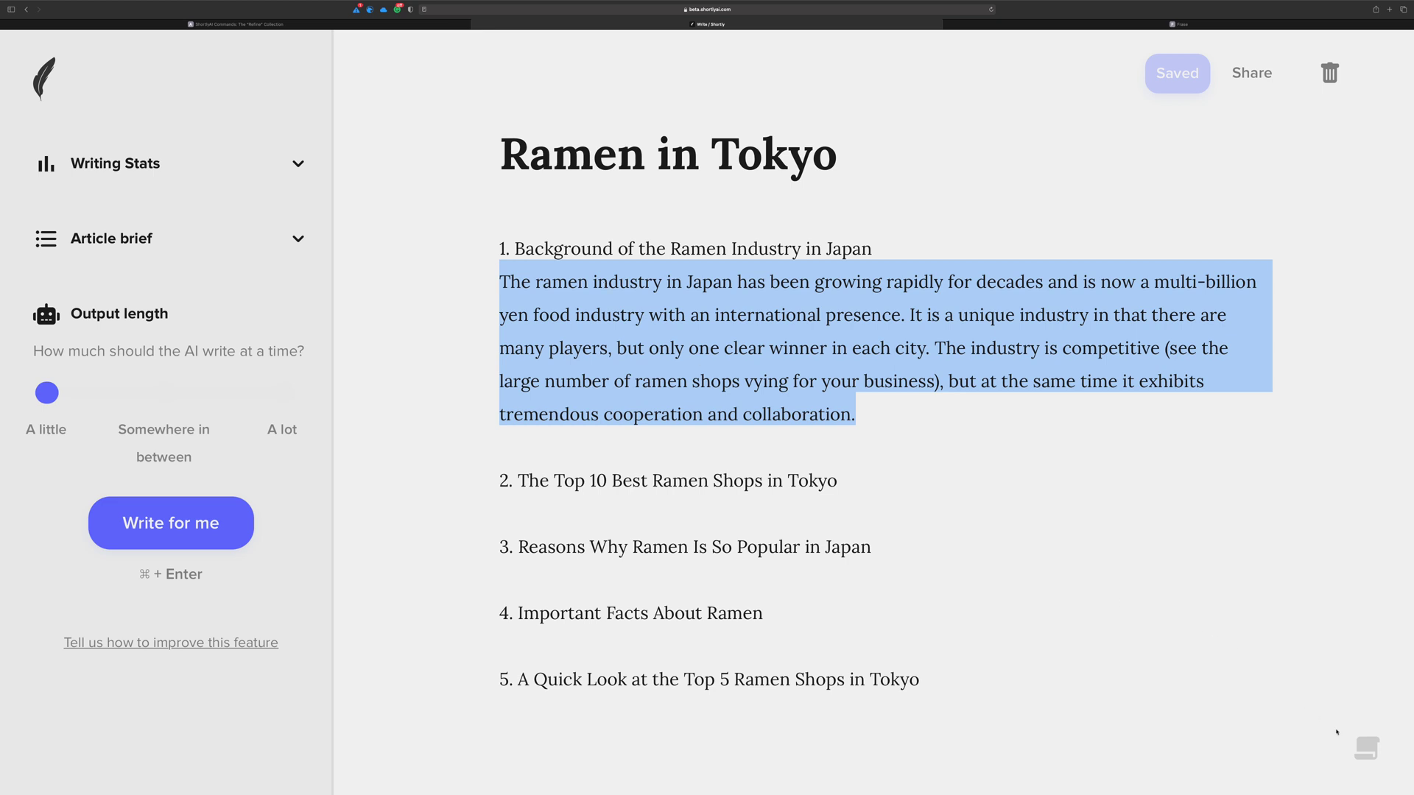
pyautogui.click(1364, 747)
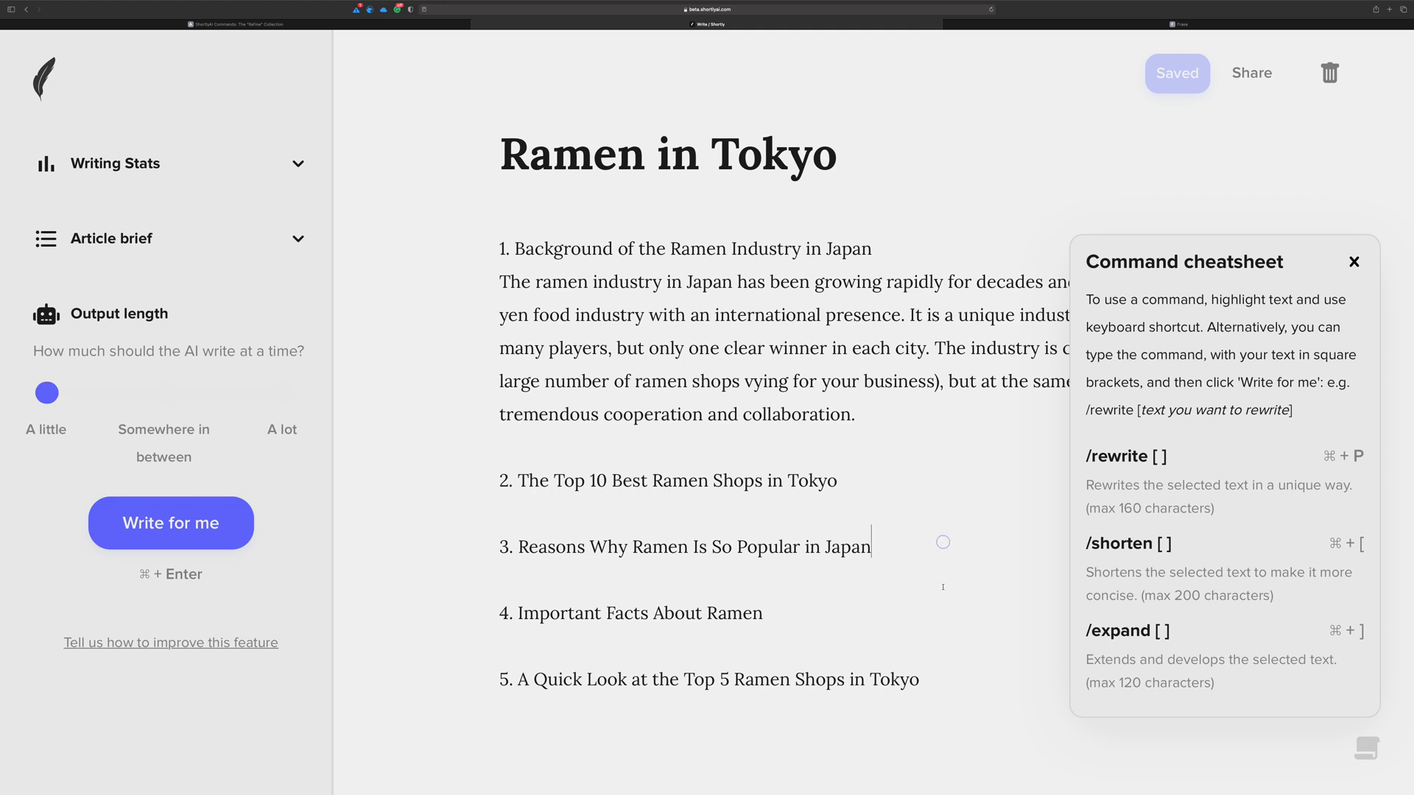
pyautogui.click(1357, 261)
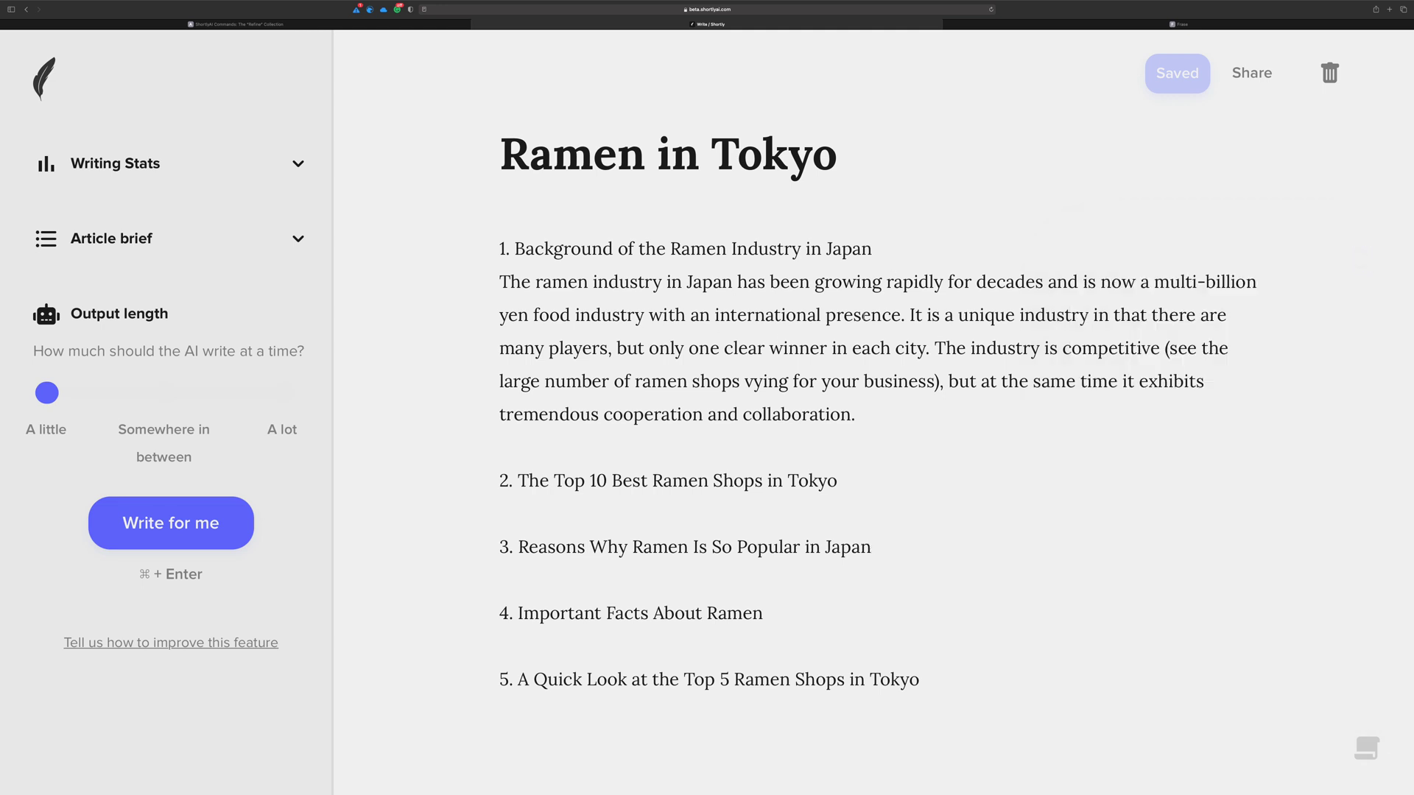
# Step: Consult the cheatsheet and run the /shorten command on the background paragraph's first sentence, ending in "international presence."
pyautogui.moveTo(906, 317); pyautogui.dragTo(496, 280)
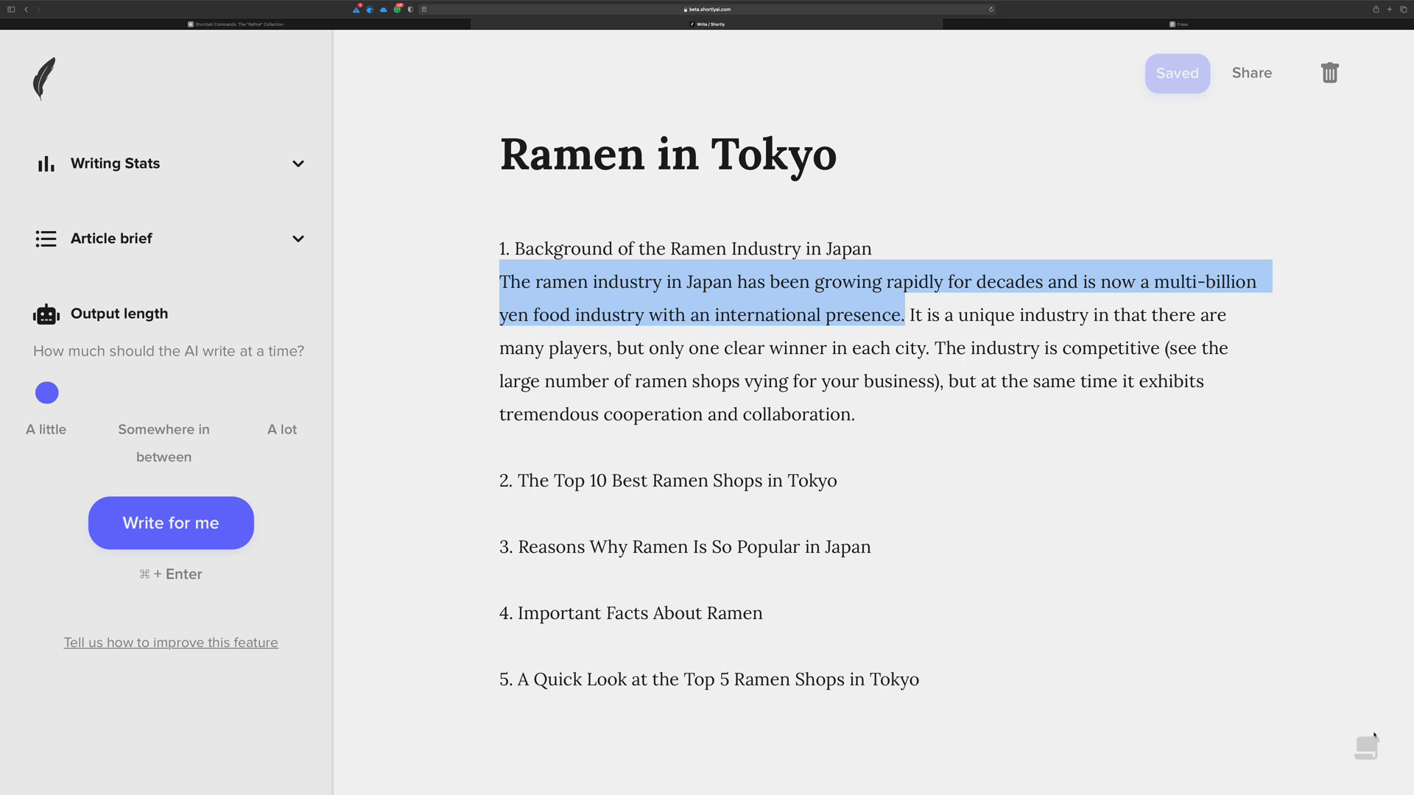
pyautogui.click(1371, 739)
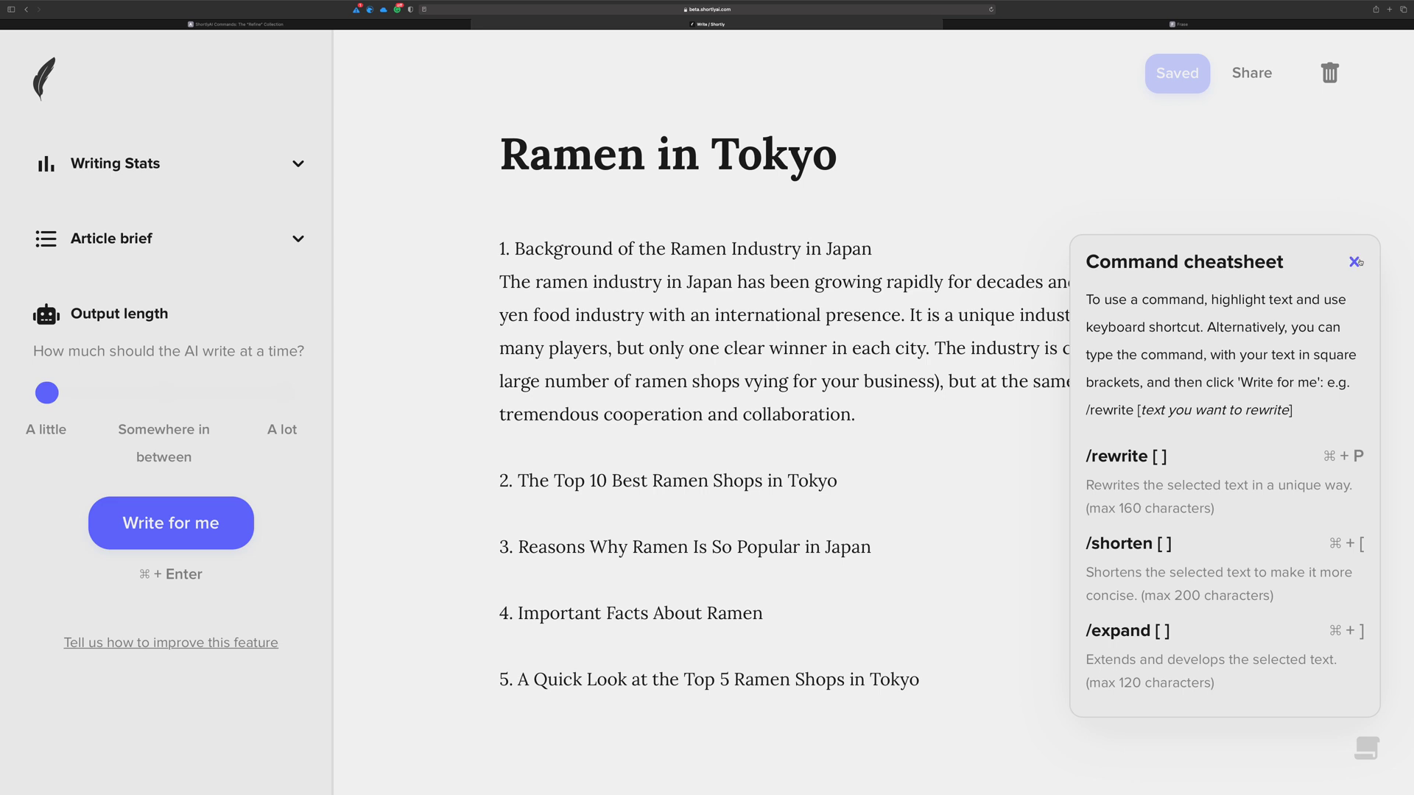
pyautogui.click(1354, 262)
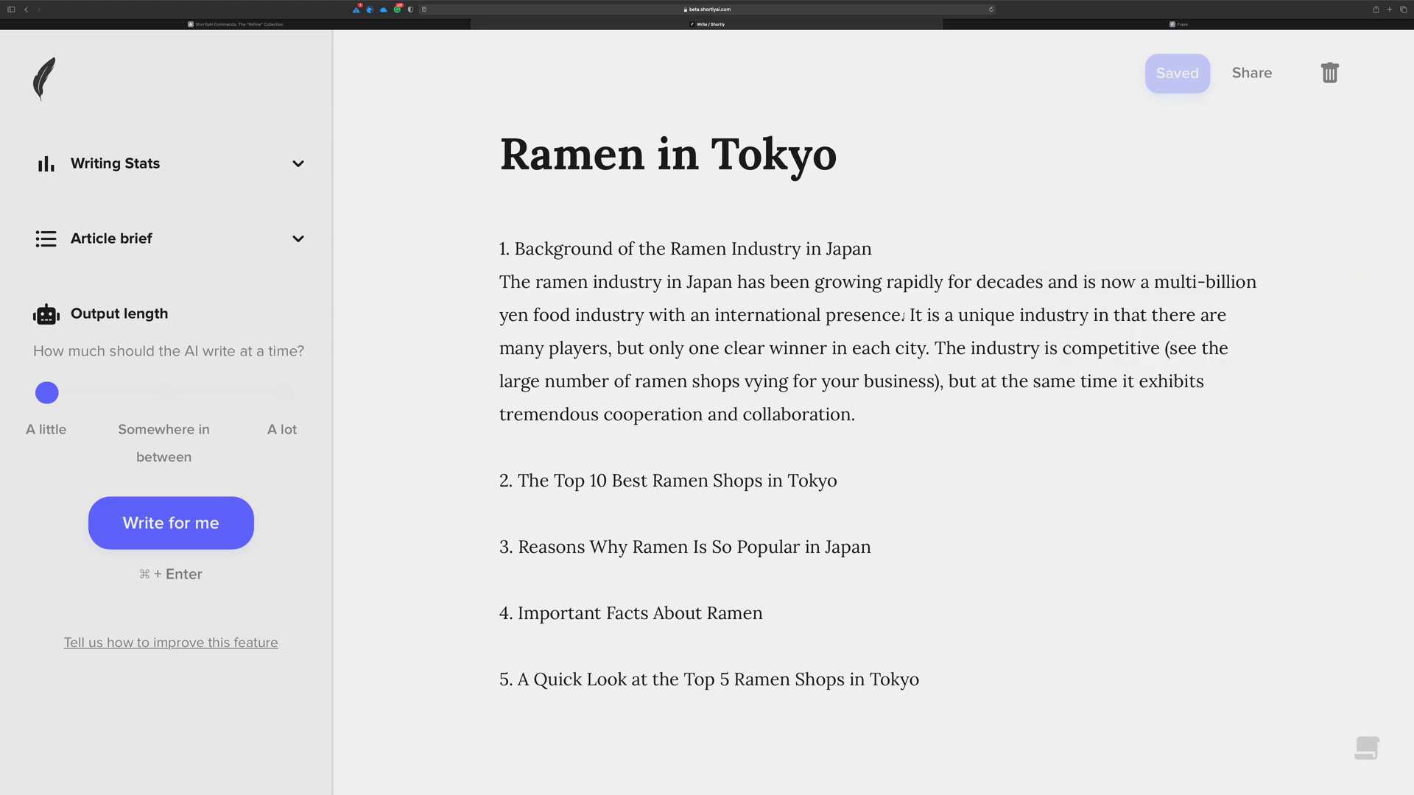
pyautogui.moveTo(903, 316); pyautogui.dragTo(495, 278)
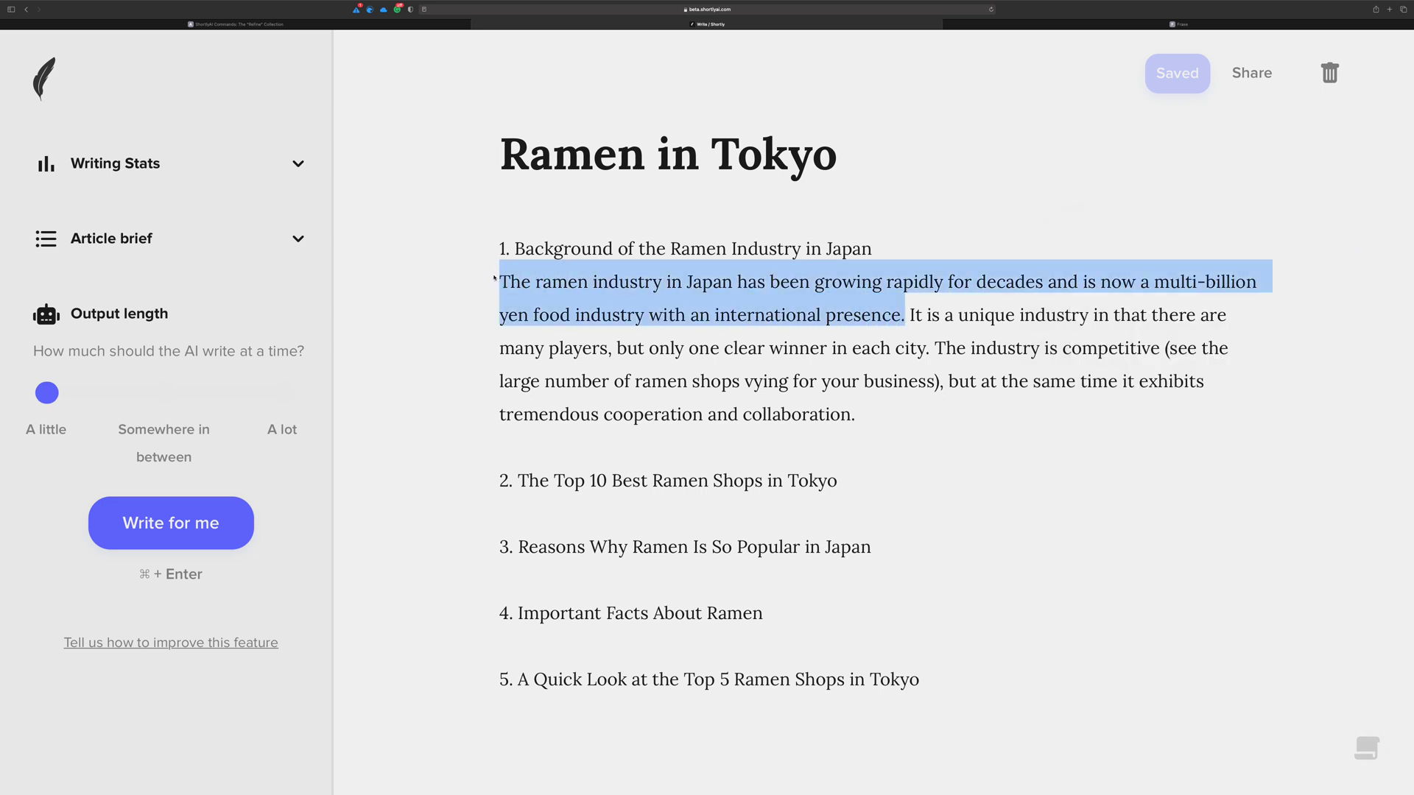
pyautogui.press('super+shift+s')
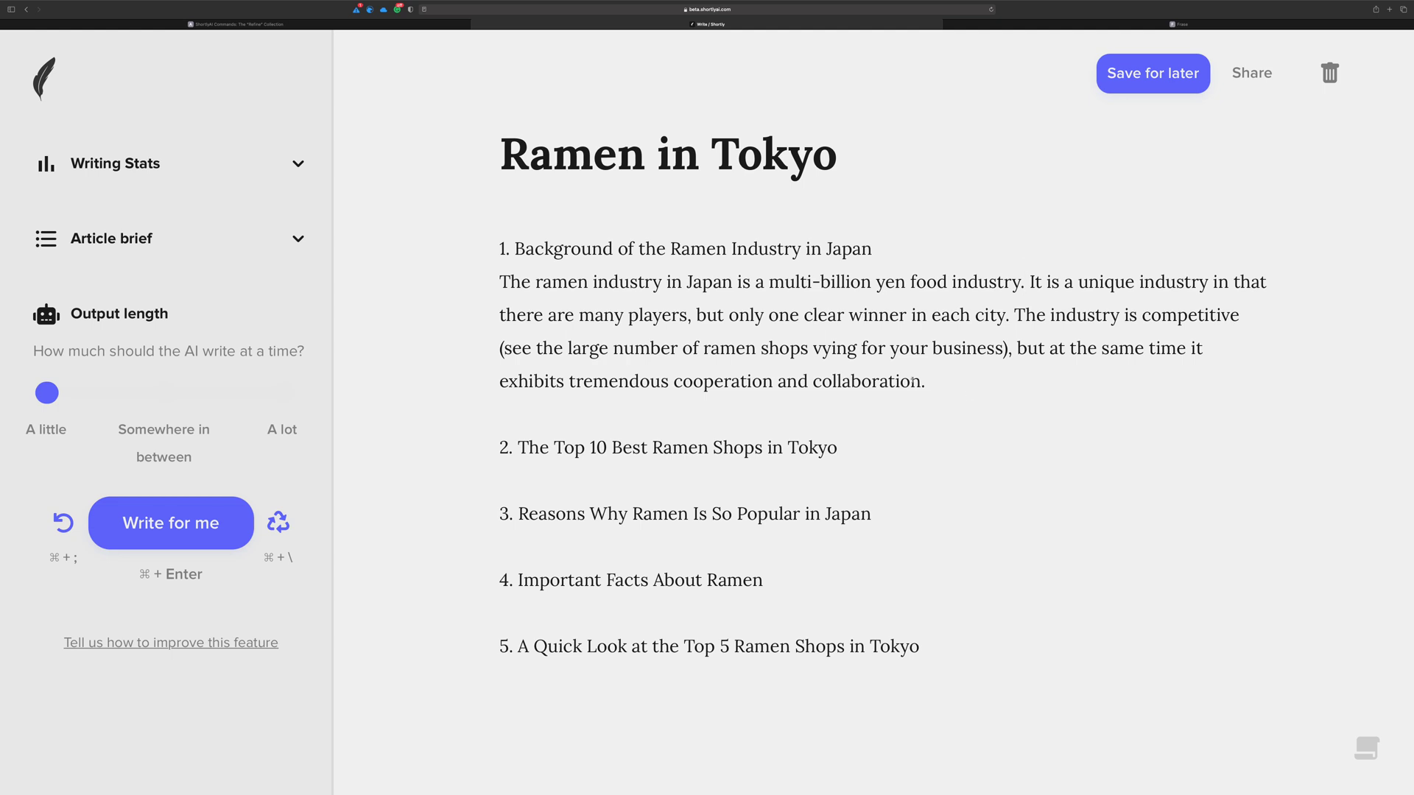
# Step: Try to run /rewrite on the background paragraph's last sentence, starting "The industry is competitive", and check the command's limit in the cheatsheet
pyautogui.click(1031, 281)
pyautogui.moveTo(1015, 313); pyautogui.dragTo(1079, 372)
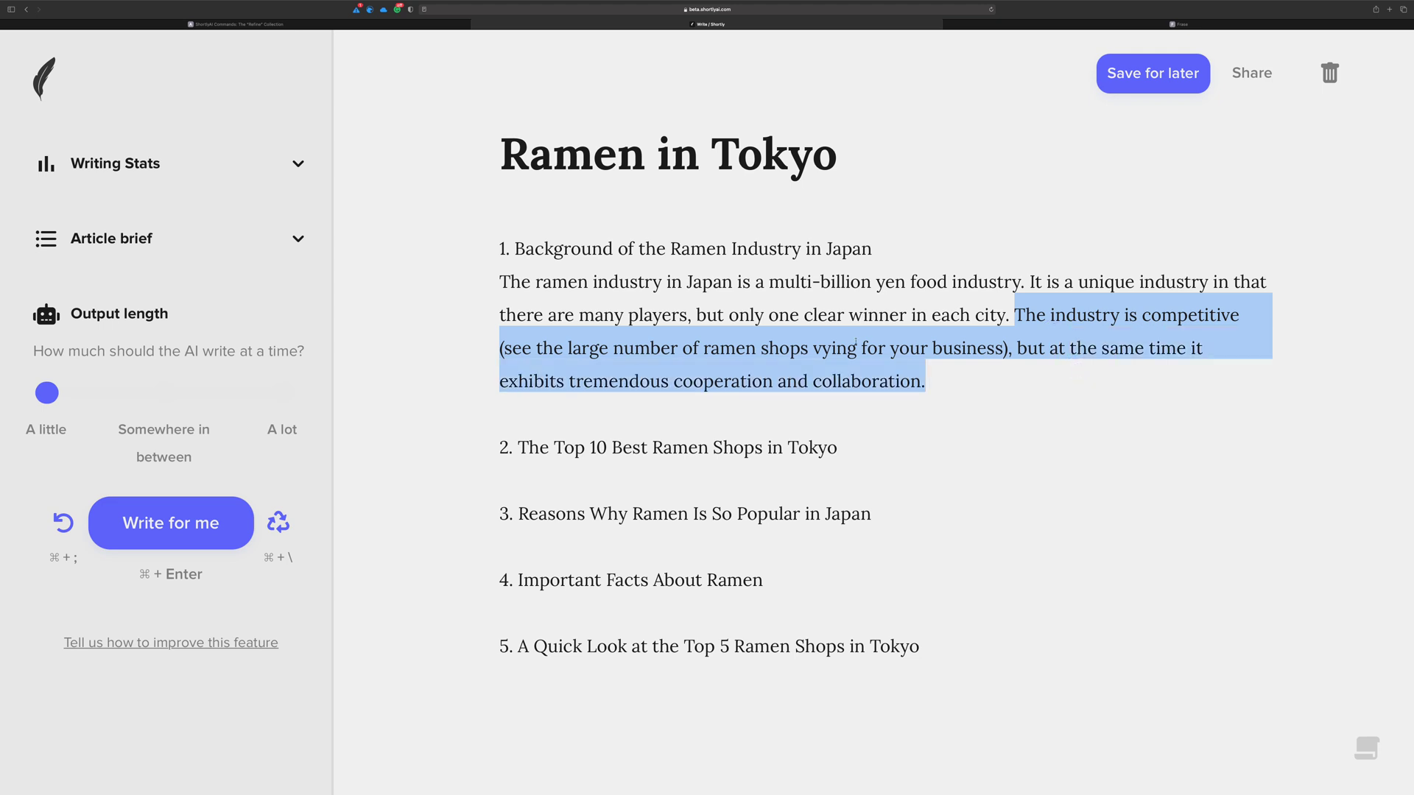
pyautogui.press('super+Return')
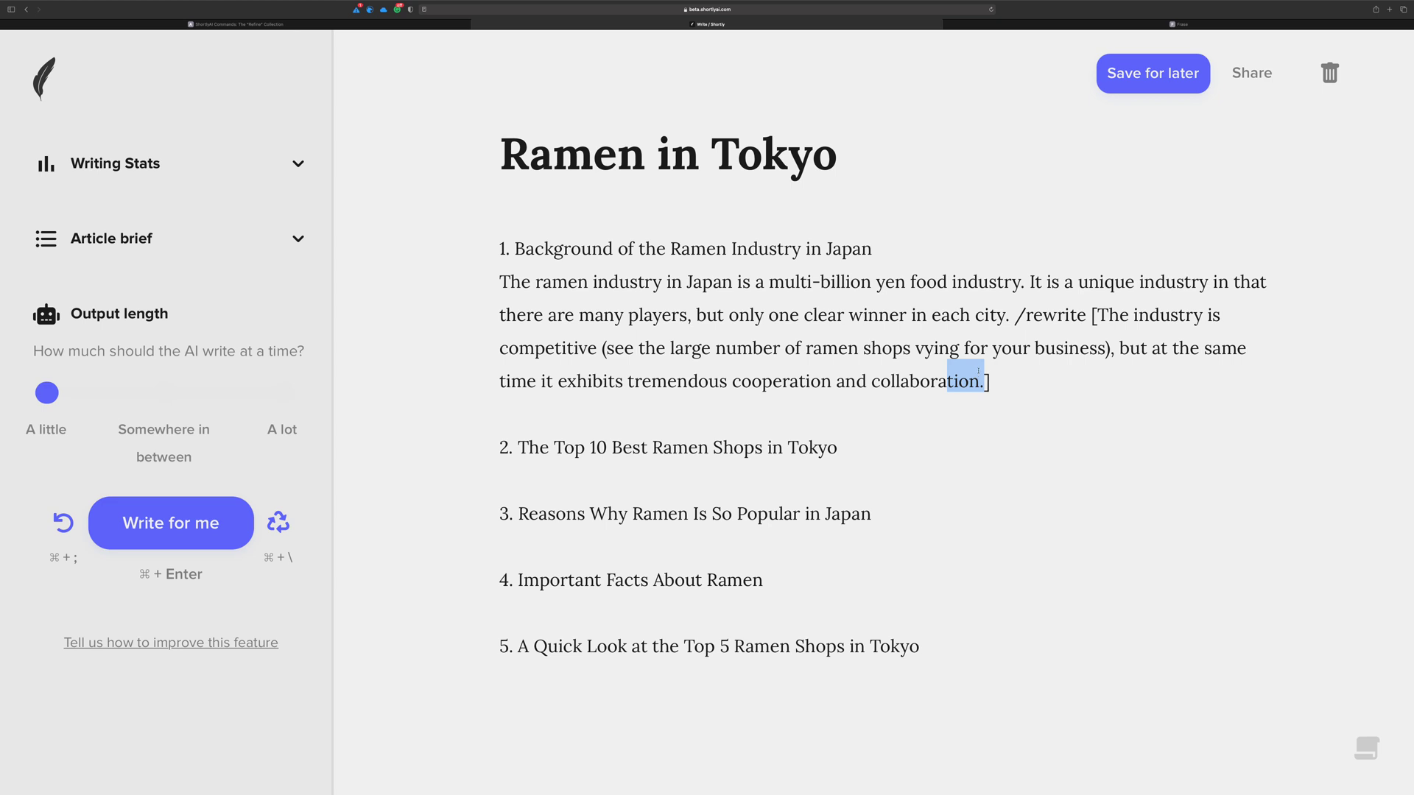
pyautogui.click(1366, 749)
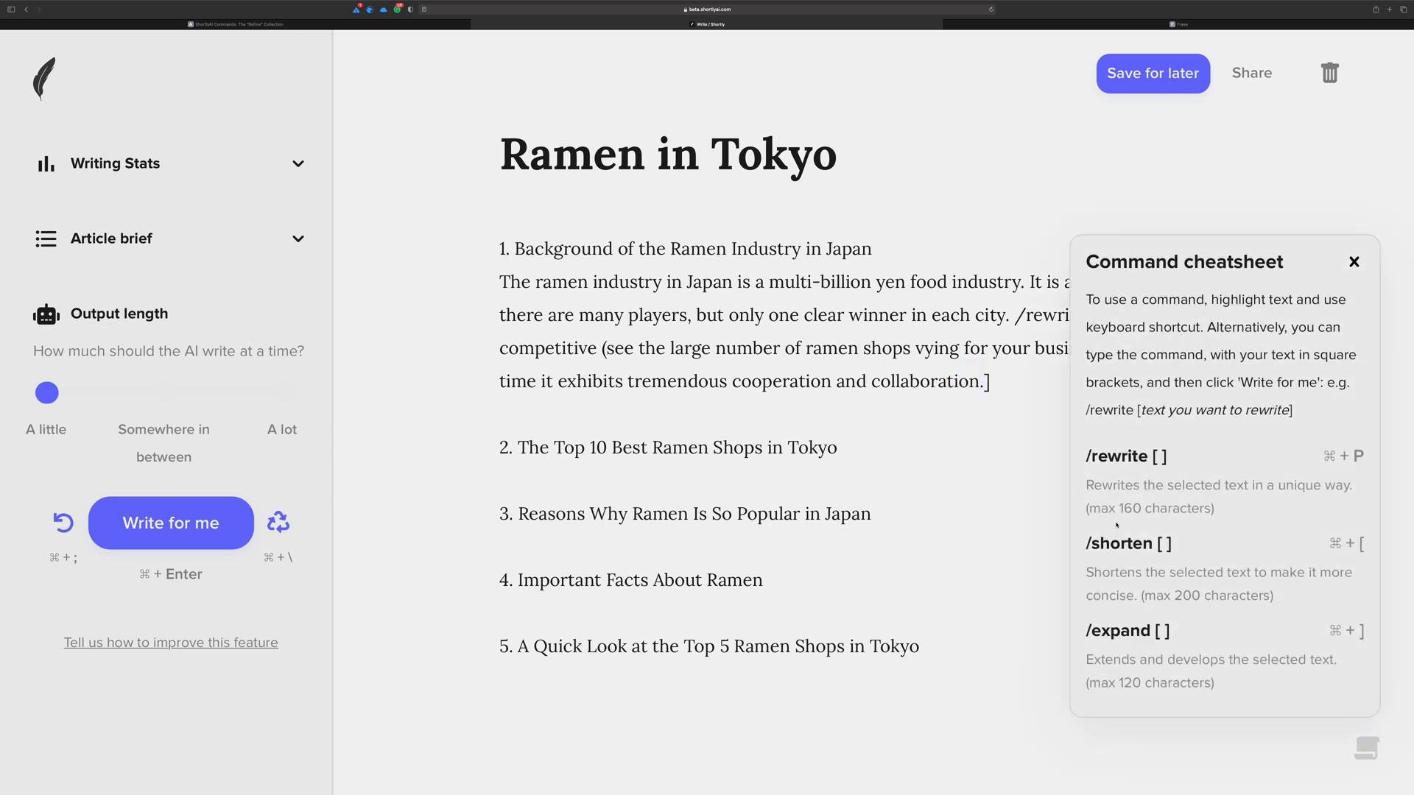
pyautogui.click(1354, 262)
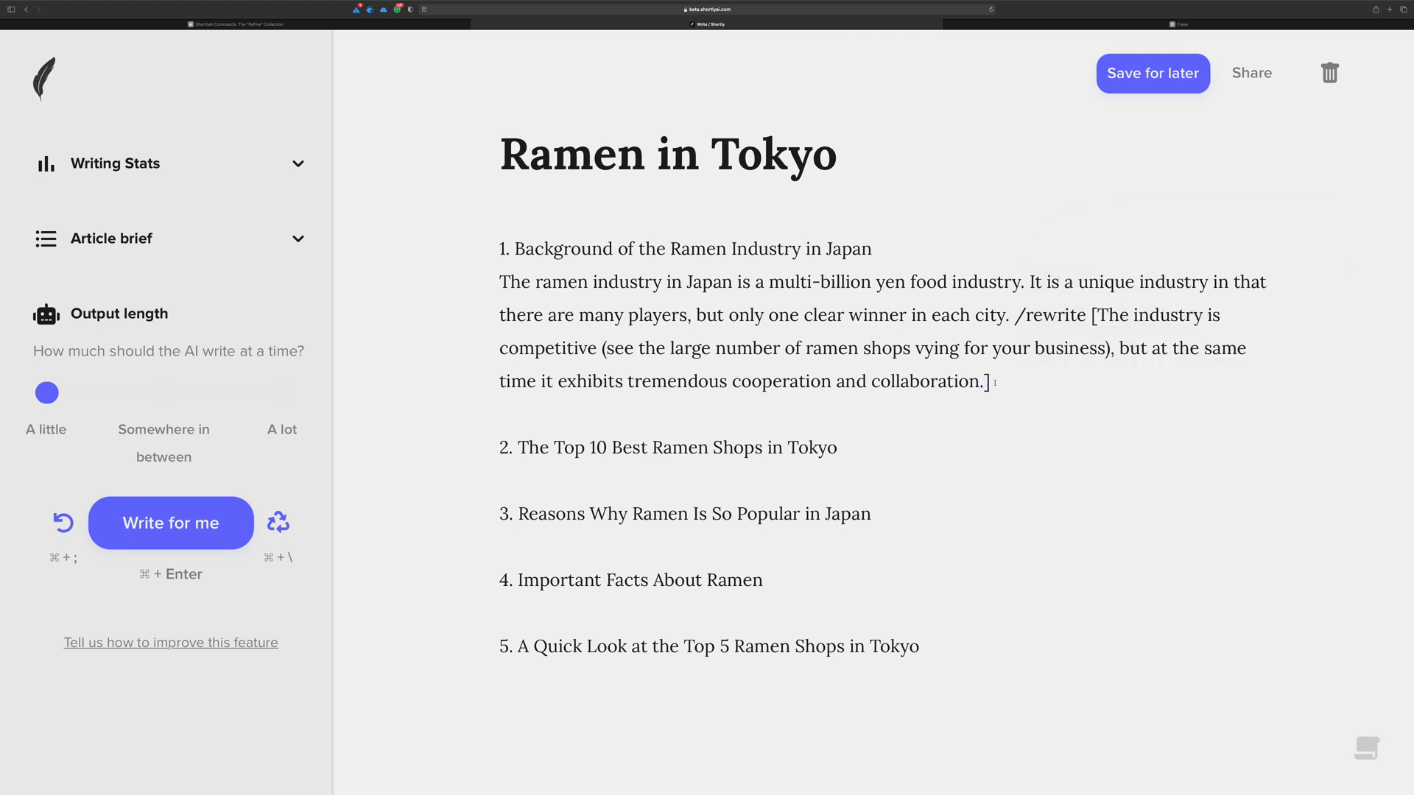
pyautogui.press('super+Return')
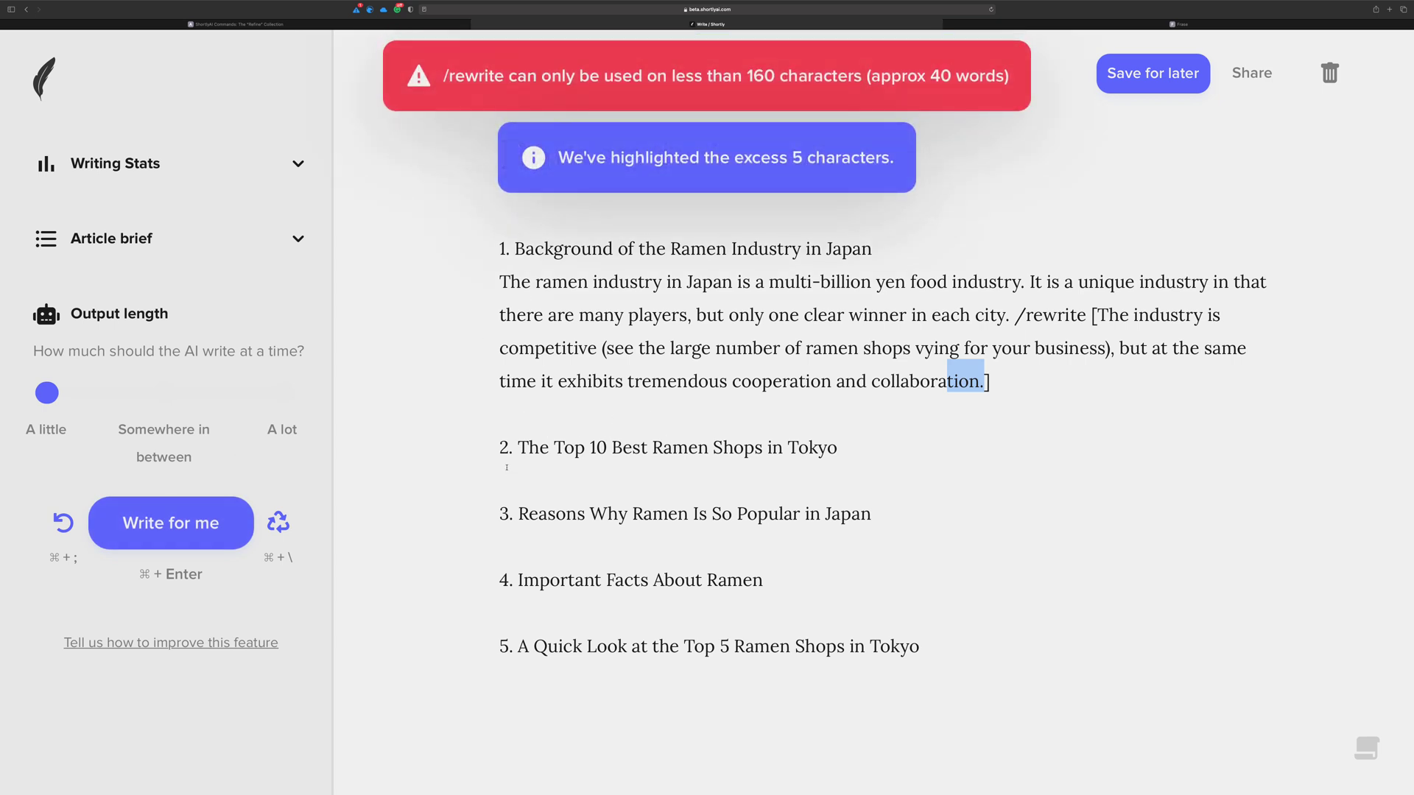
# Step: Cut the excess "tion." from the bracketed sentence, run /rewrite on it, and regenerate the rewritten text
pyautogui.press('BackSpace')
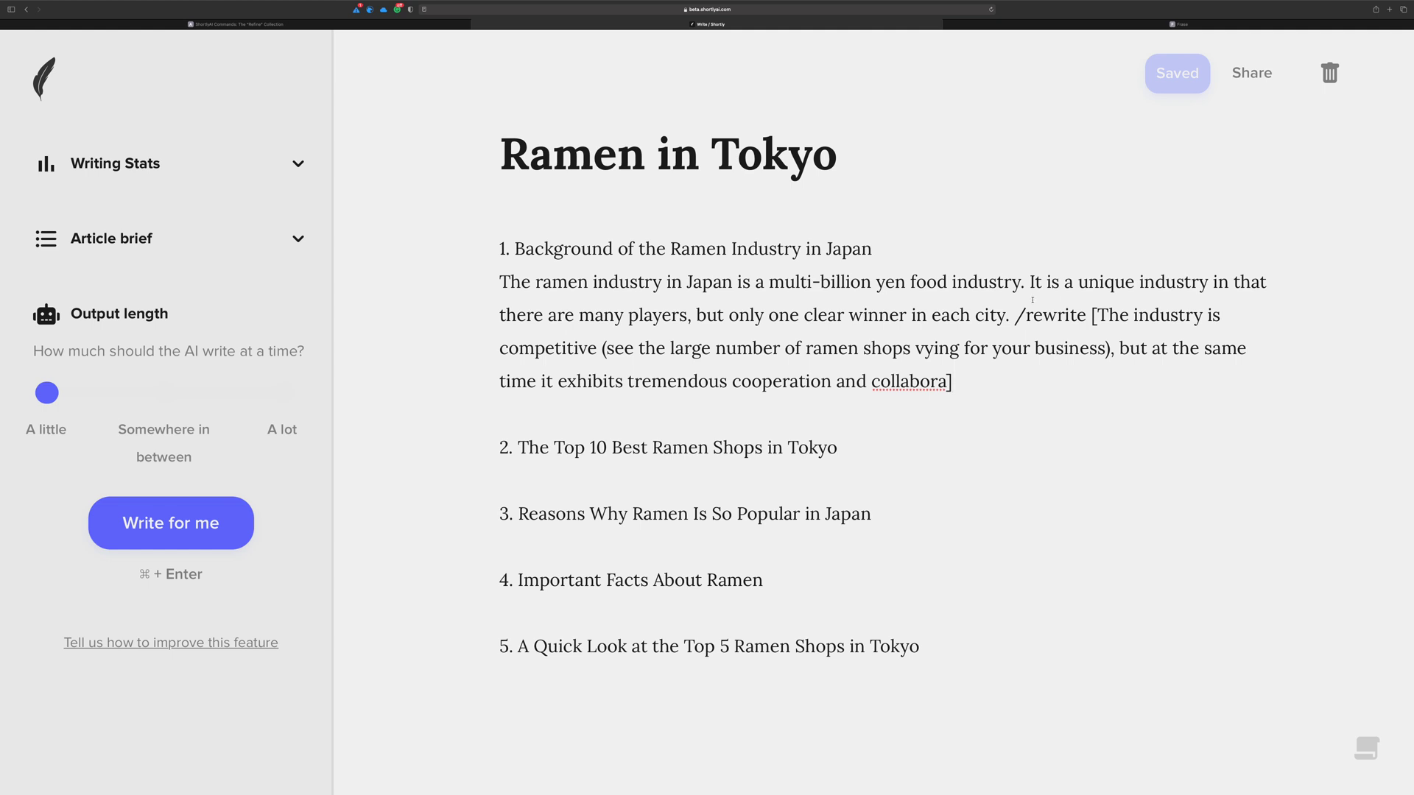
pyautogui.moveTo(1017, 316); pyautogui.dragTo(950, 381)
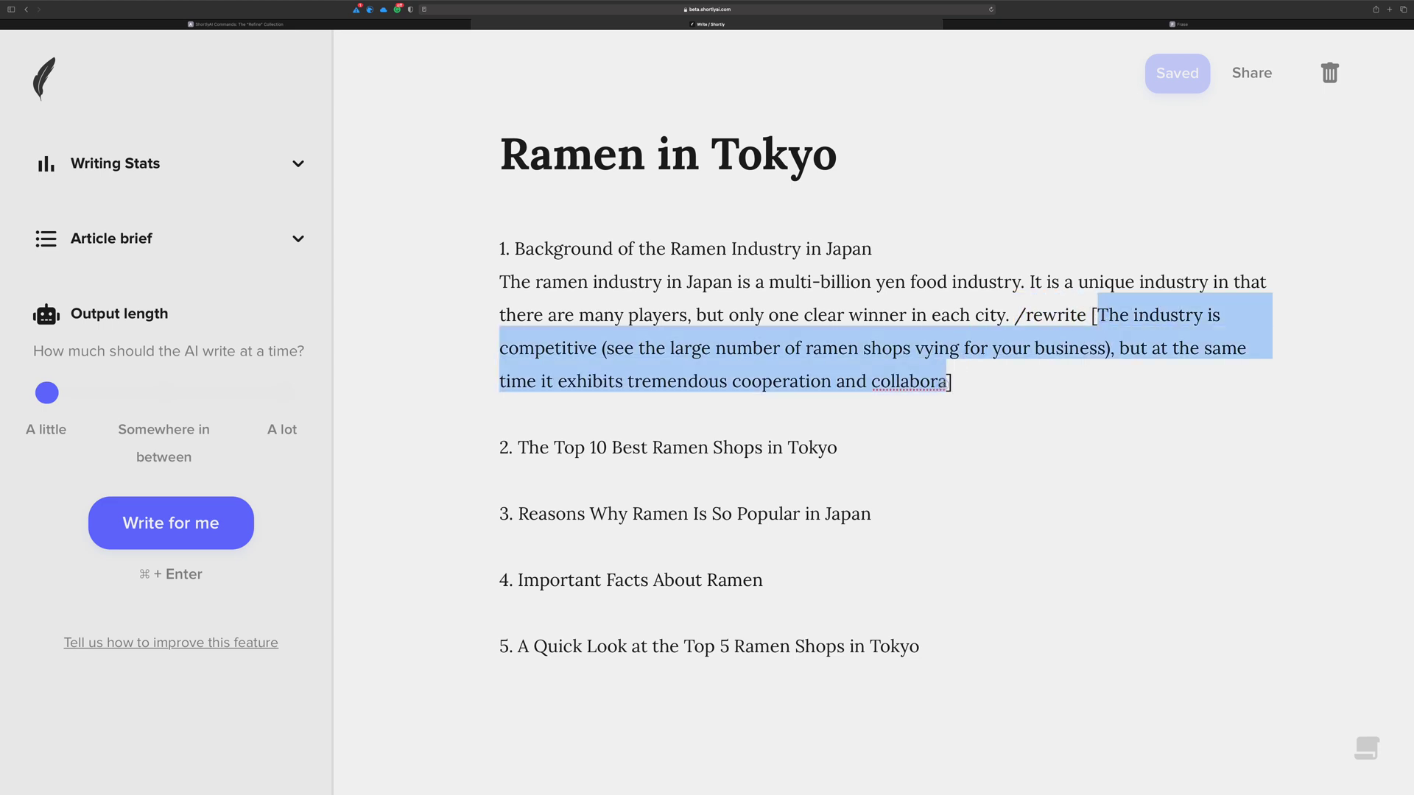
pyautogui.click(955, 380)
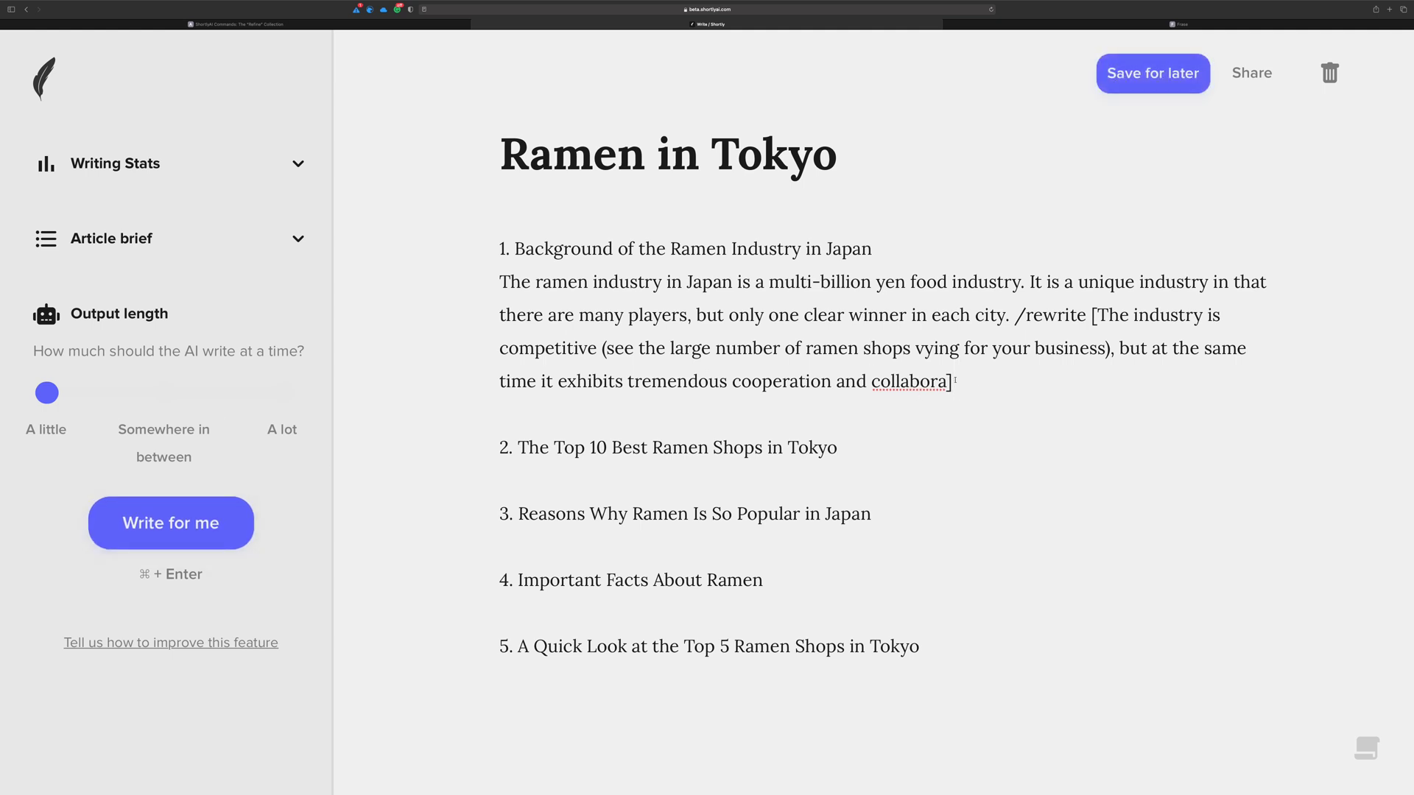
pyautogui.click(148, 516)
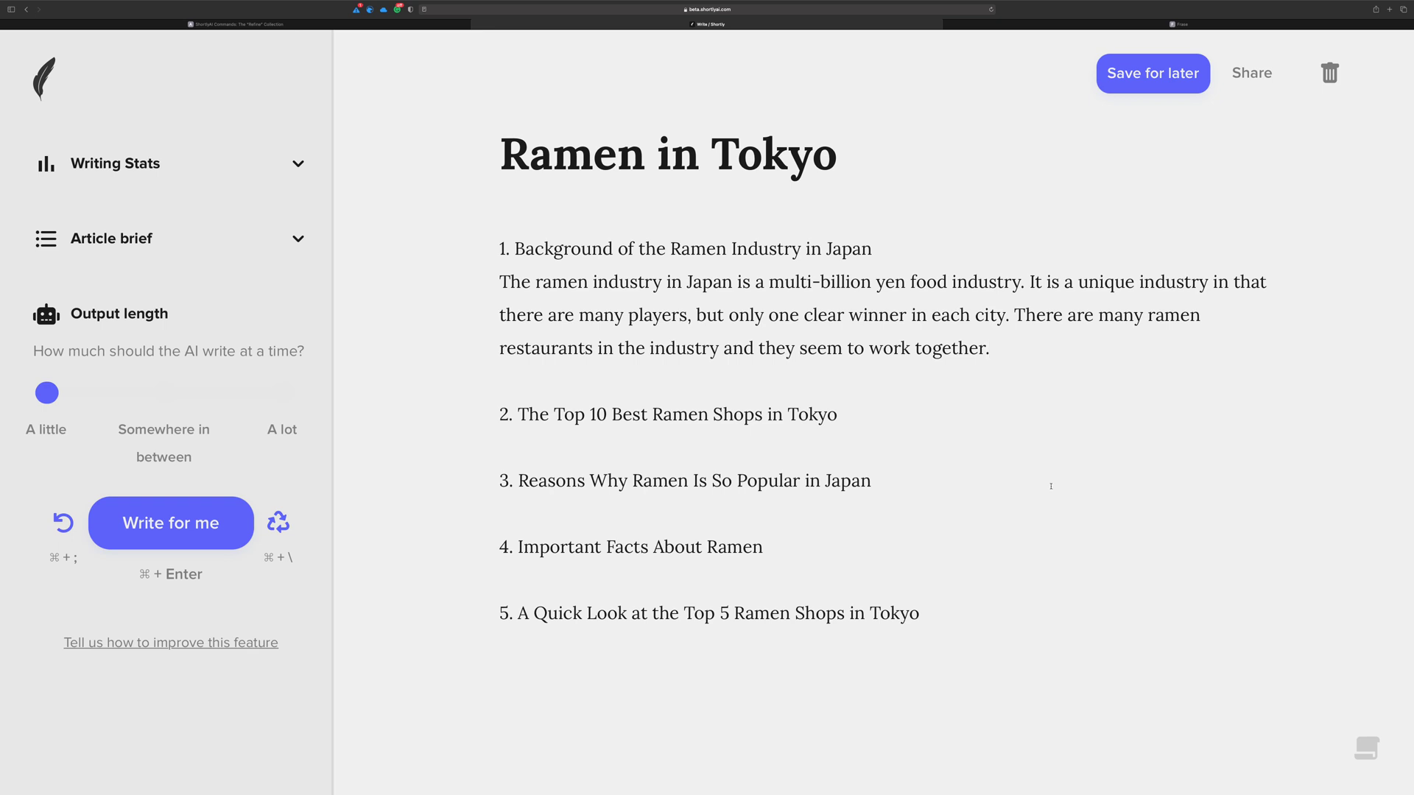
pyautogui.click(276, 521)
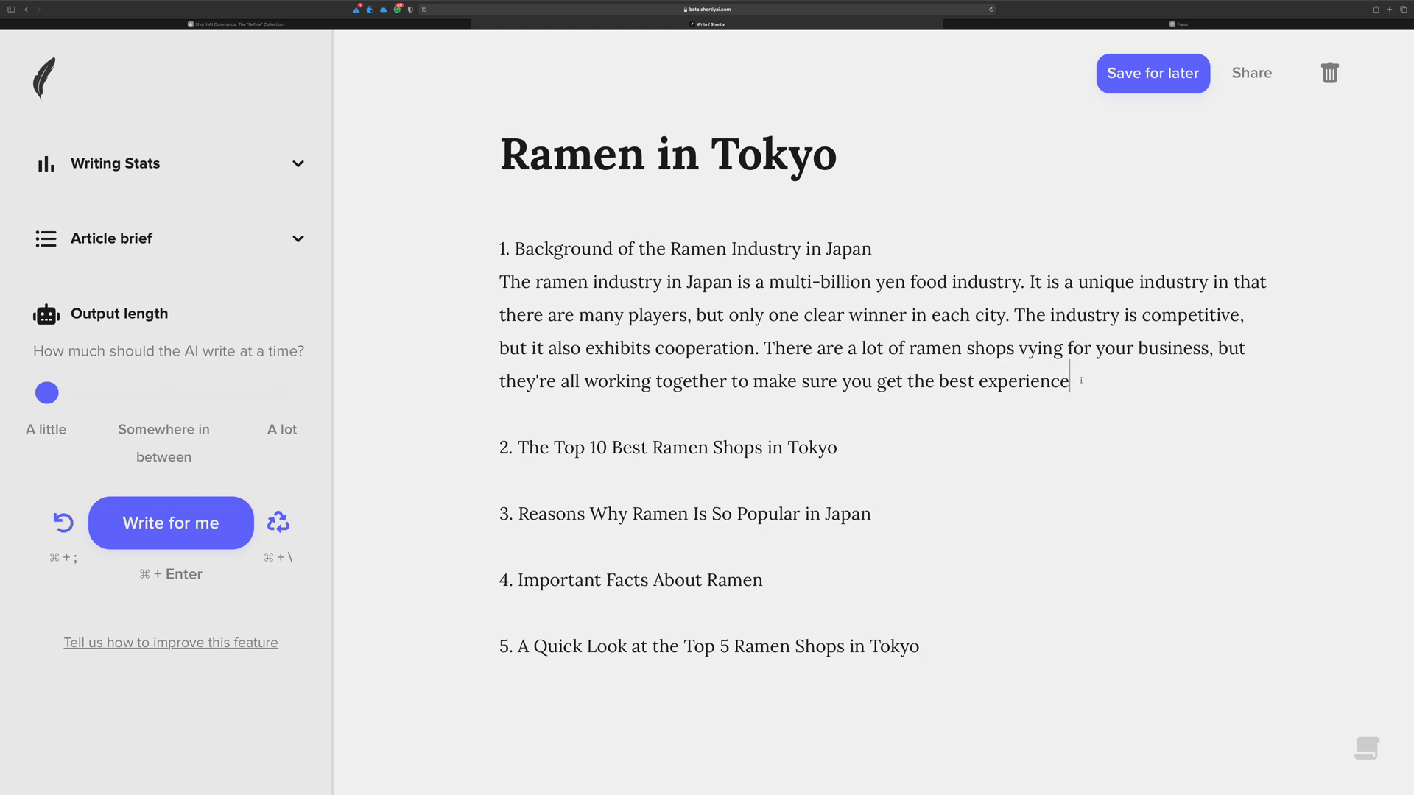
# Step: Have the AI finish the background paragraph's last sentence and delete the stray "2." with its extra lines
pyautogui.click(156, 524)
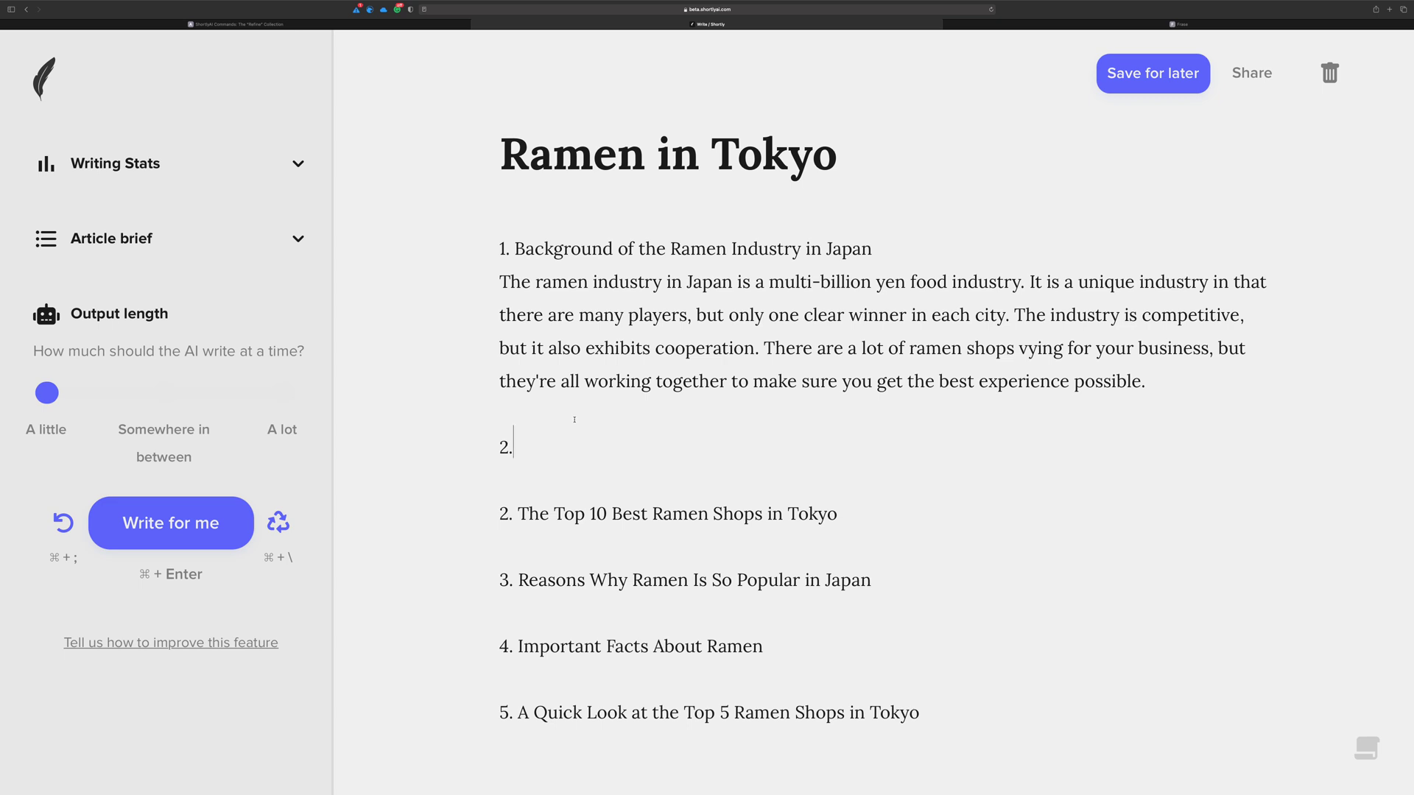
pyautogui.moveTo(545, 437); pyautogui.dragTo(458, 445)
pyautogui.press('BackSpace')
pyautogui.press('BackSpace')
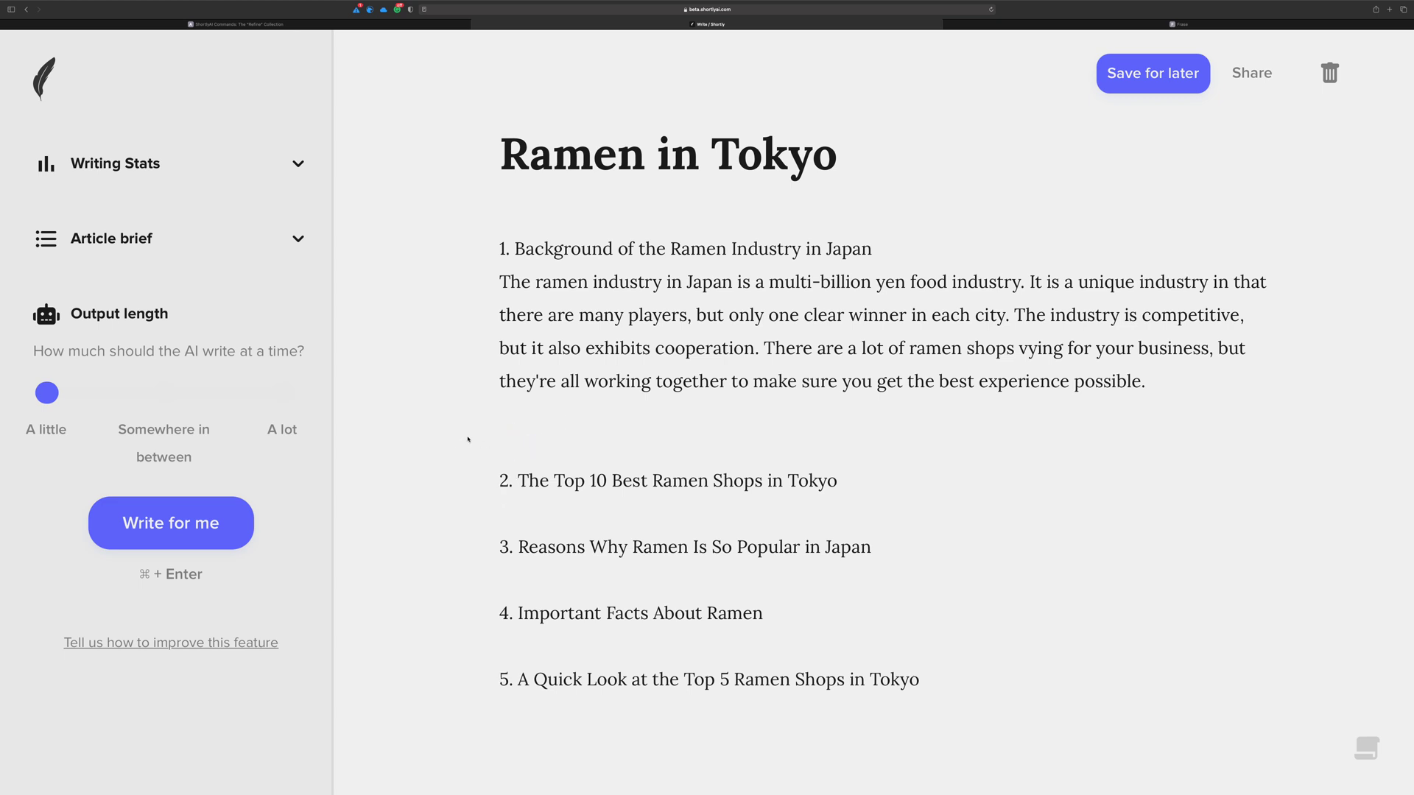
pyautogui.press('BackSpace')
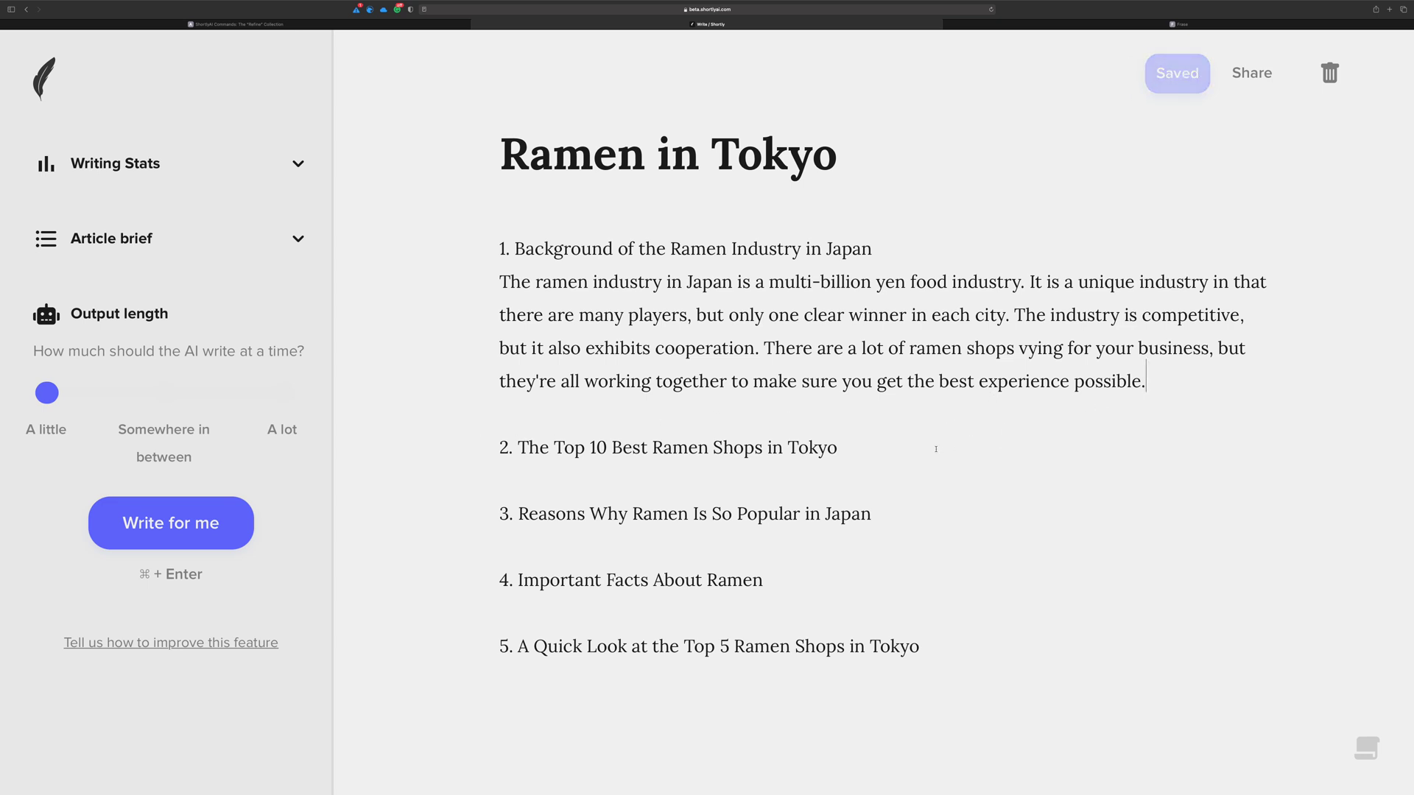
# Step: Copy "Reasons Why Ramen Is So Popular in Japan" onto a new line below heading 3 and run /expand on the copy
pyautogui.click(659, 447)
pyautogui.click(846, 449)
pyautogui.moveTo(846, 449); pyautogui.dragTo(523, 450)
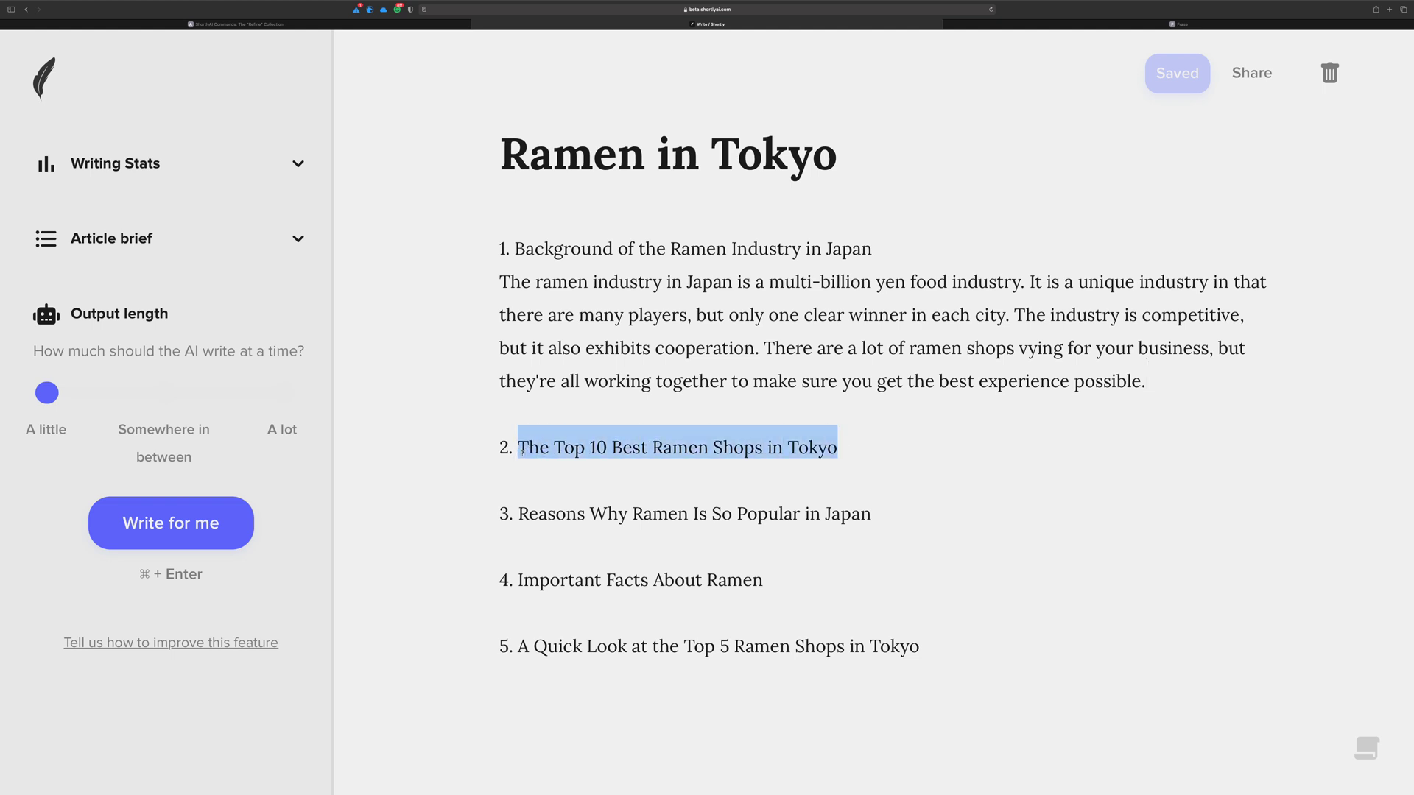
pyautogui.moveTo(872, 513); pyautogui.dragTo(519, 514)
pyautogui.press('super+c')
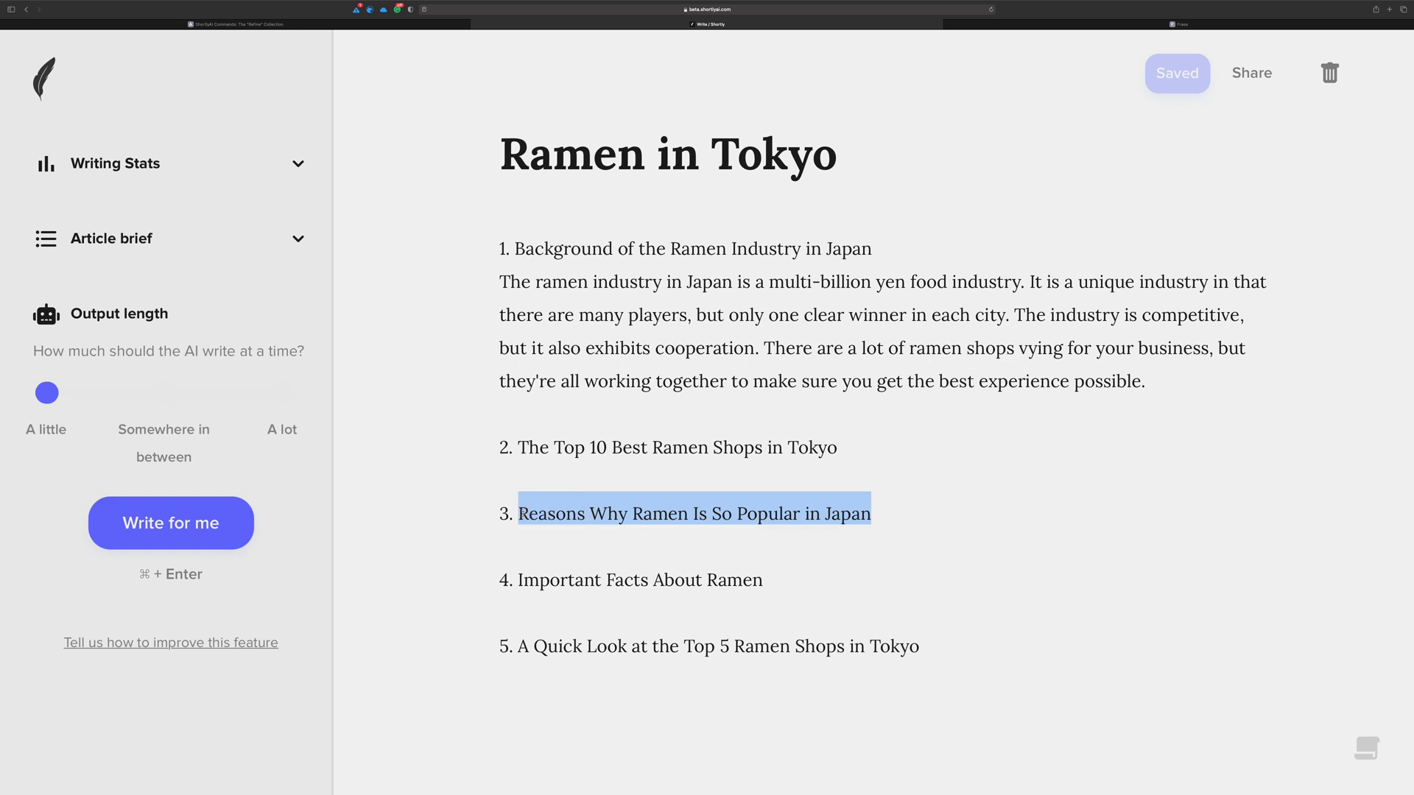
pyautogui.click(883, 513)
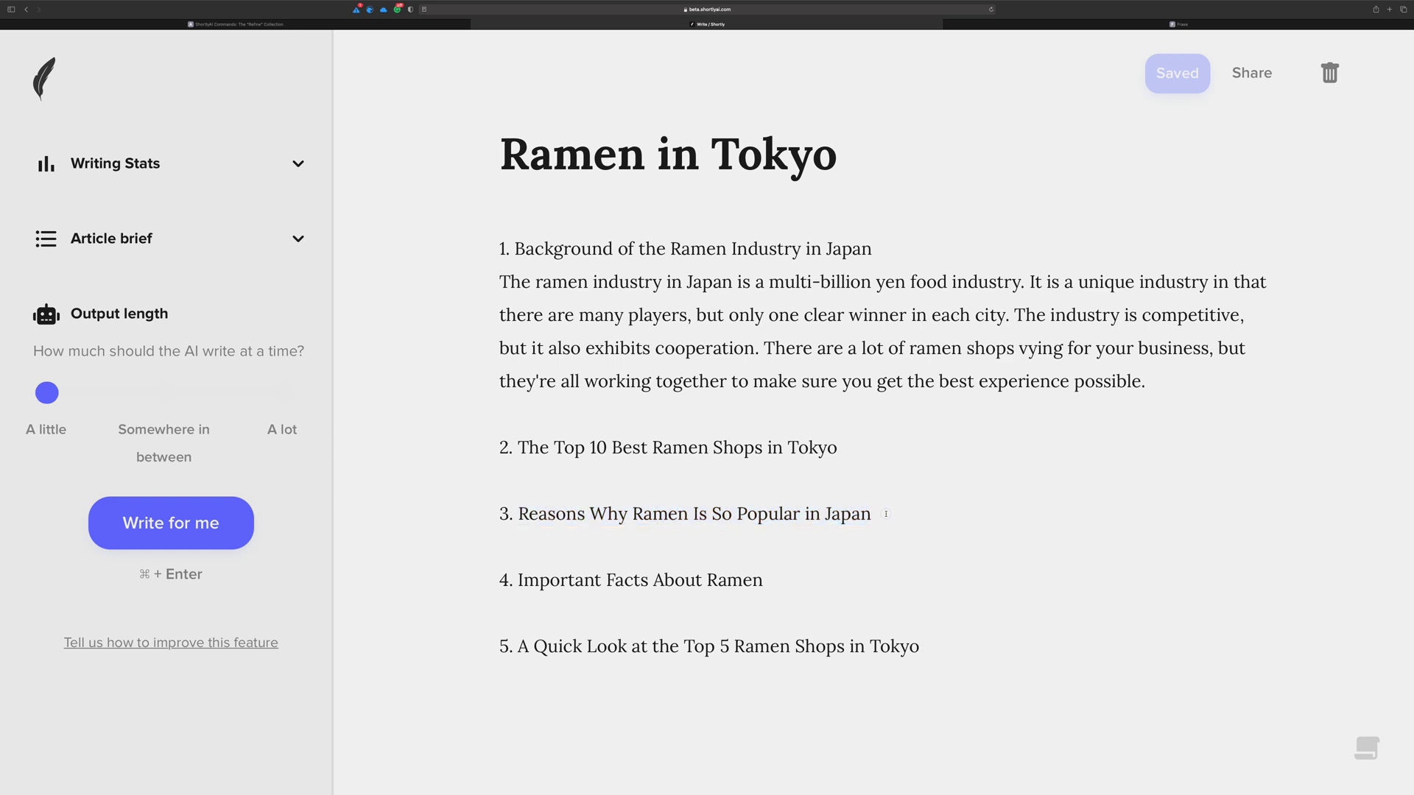
pyautogui.press('Return')
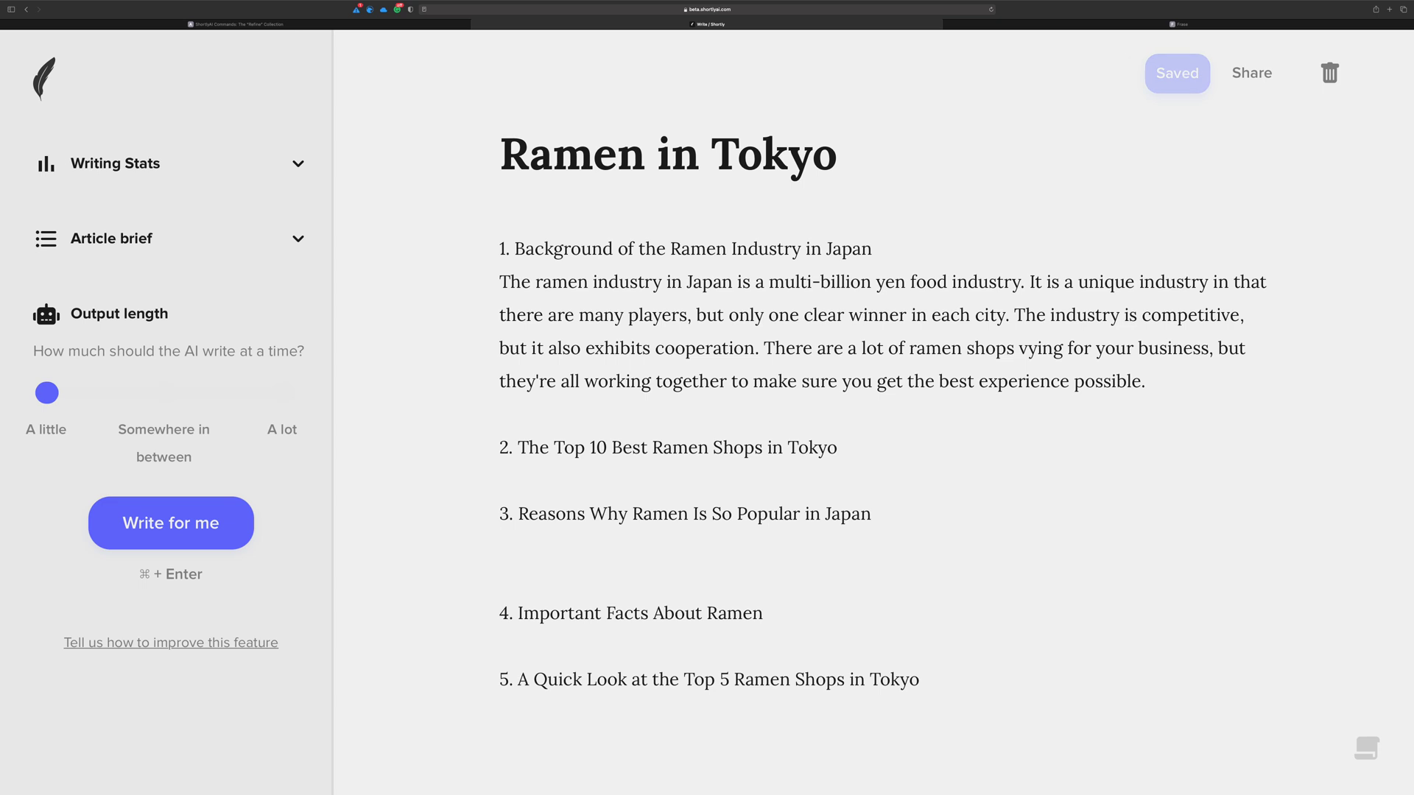
pyautogui.press('super+v')
pyautogui.press('shift+super+Left')
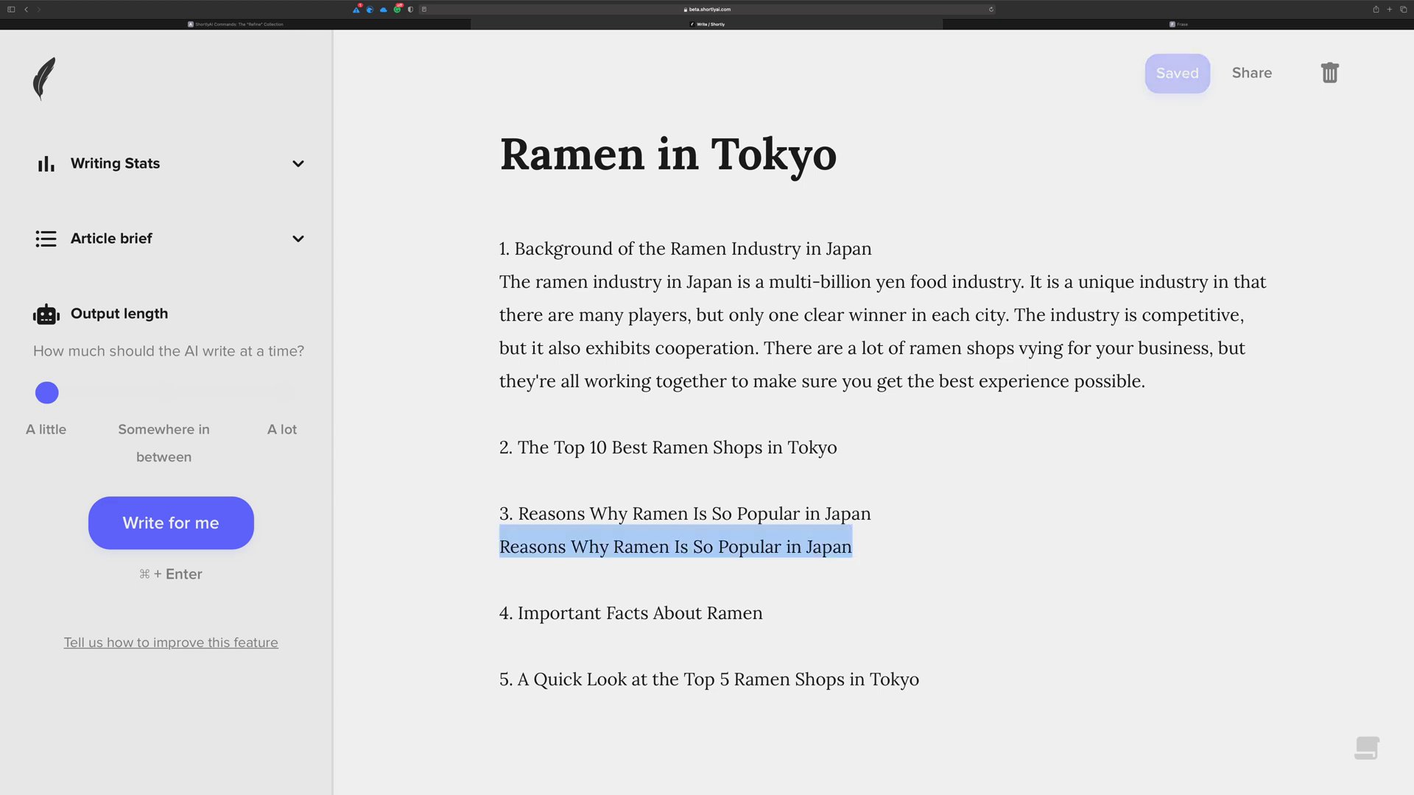
pyautogui.press('super+shift+e')
pyautogui.press('super+Return')
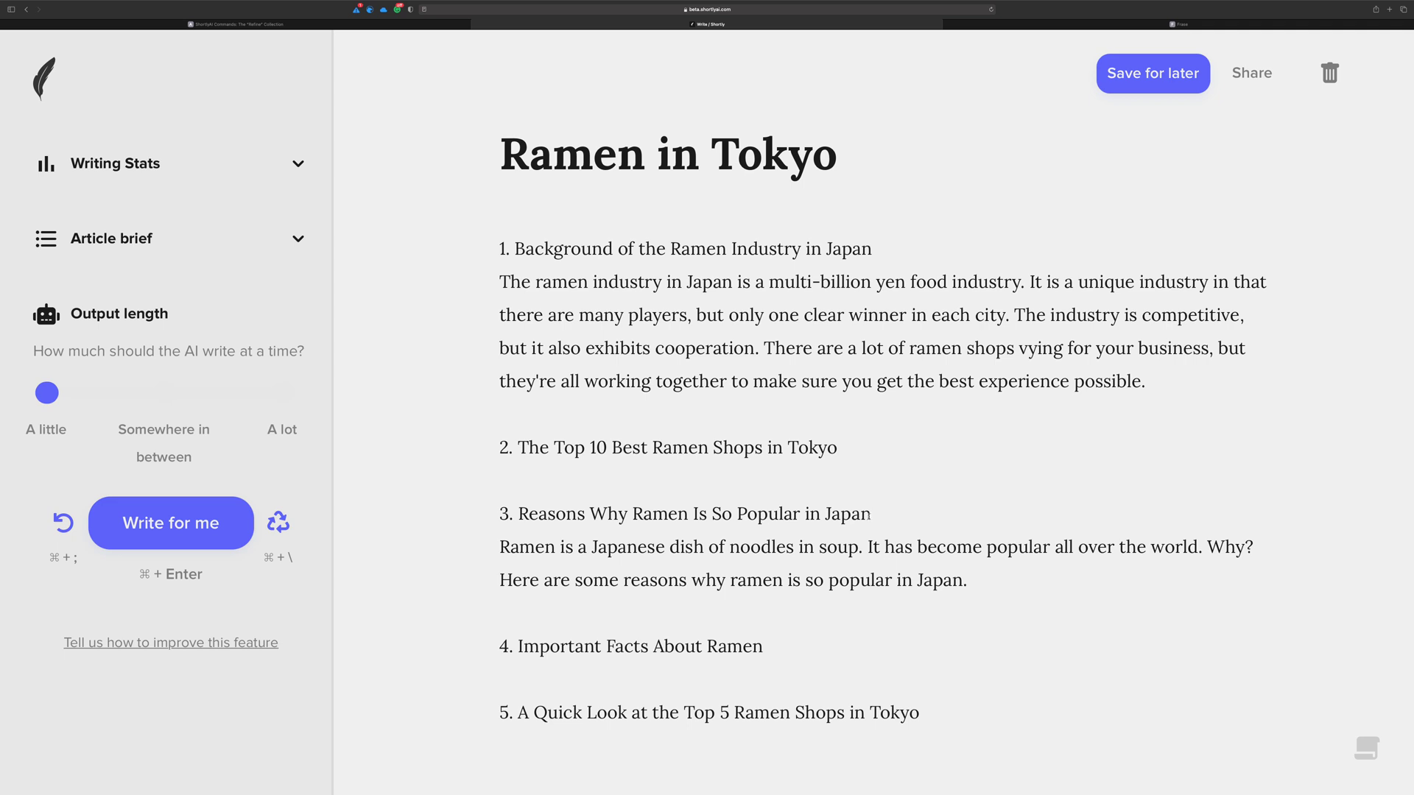
# Step: Insert a "///" line between heading 3 and its expanded paragraph to separate it from the preceding text
pyautogui.click(895, 516)
pyautogui.moveTo(888, 512); pyautogui.dragTo(493, 247)
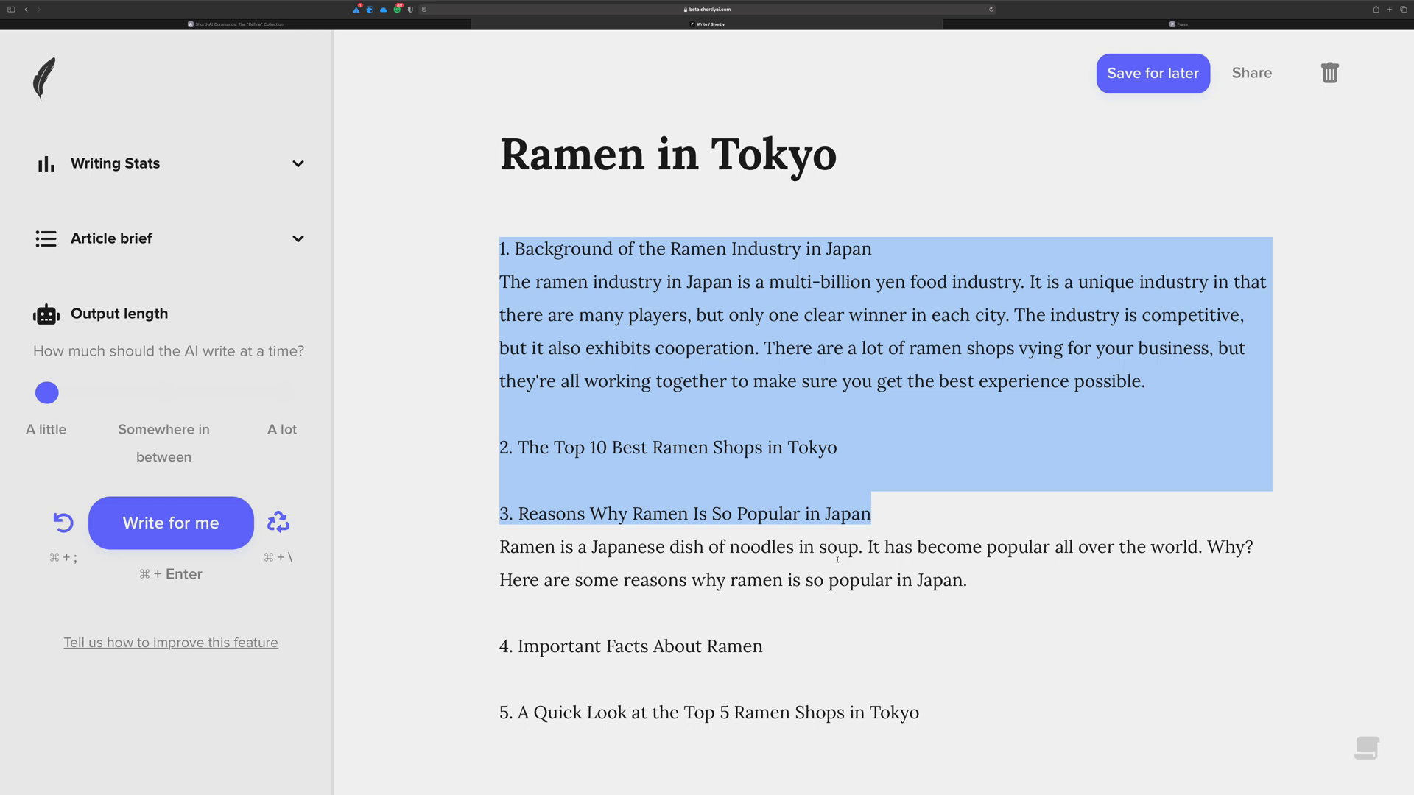
pyautogui.moveTo(512, 552); pyautogui.dragTo(990, 576)
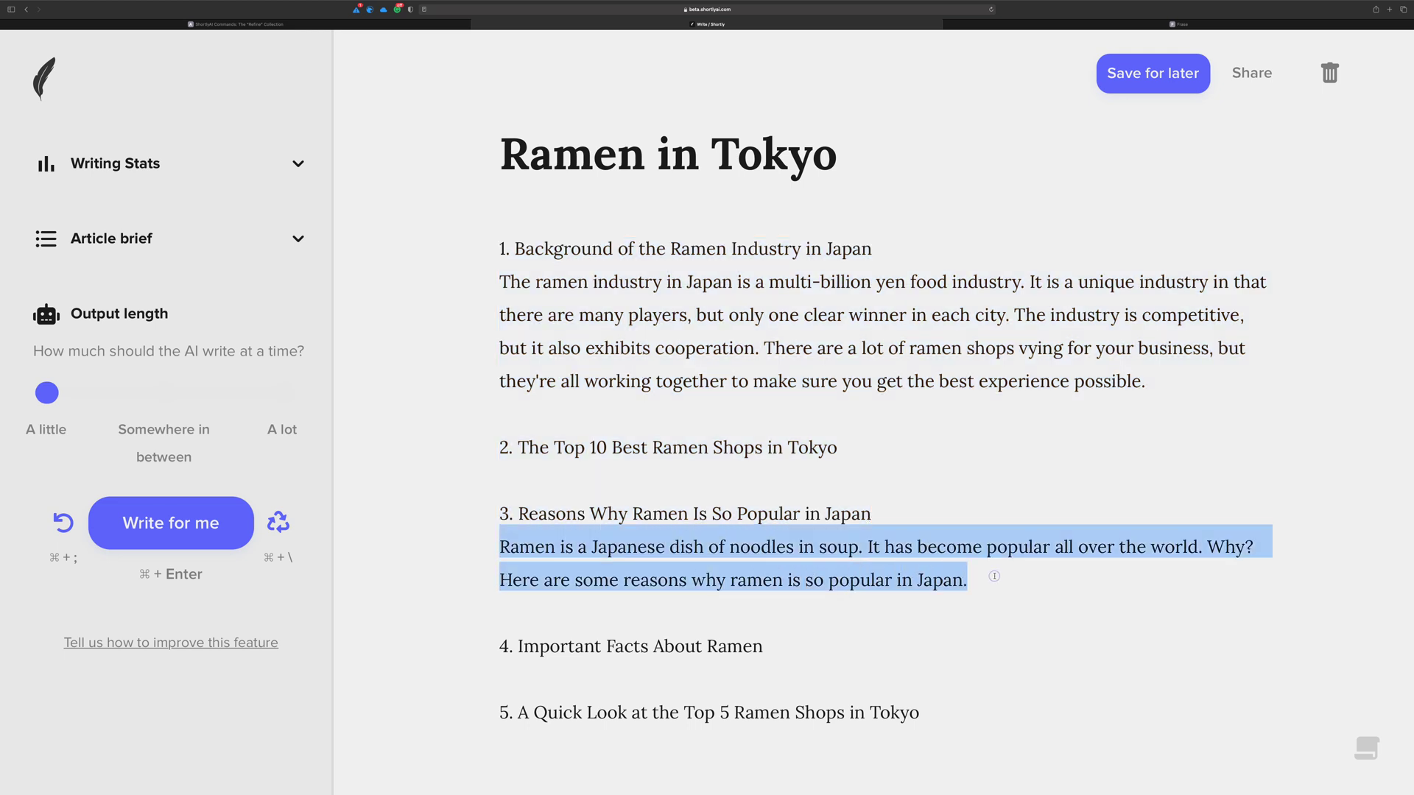
pyautogui.click(884, 508)
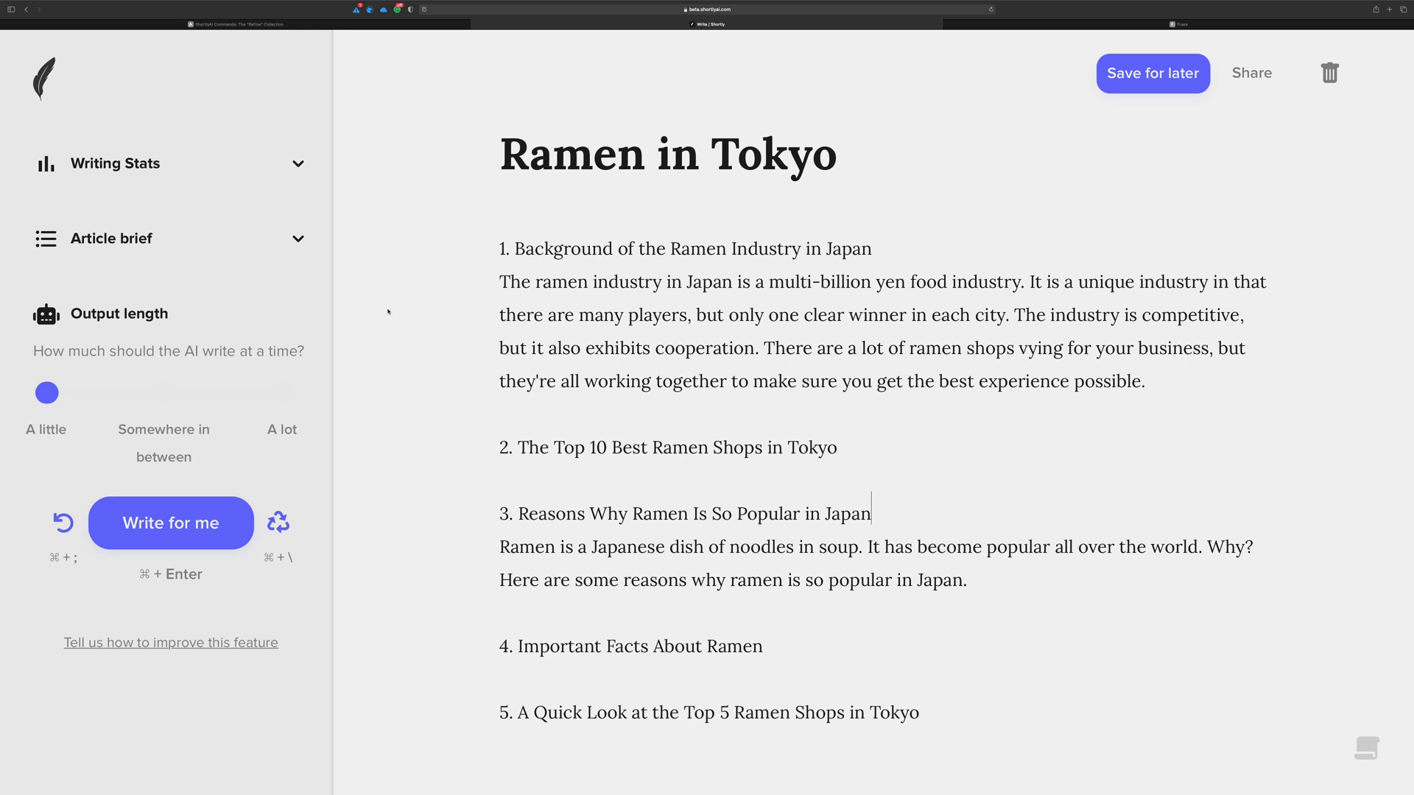
pyautogui.press('Return')
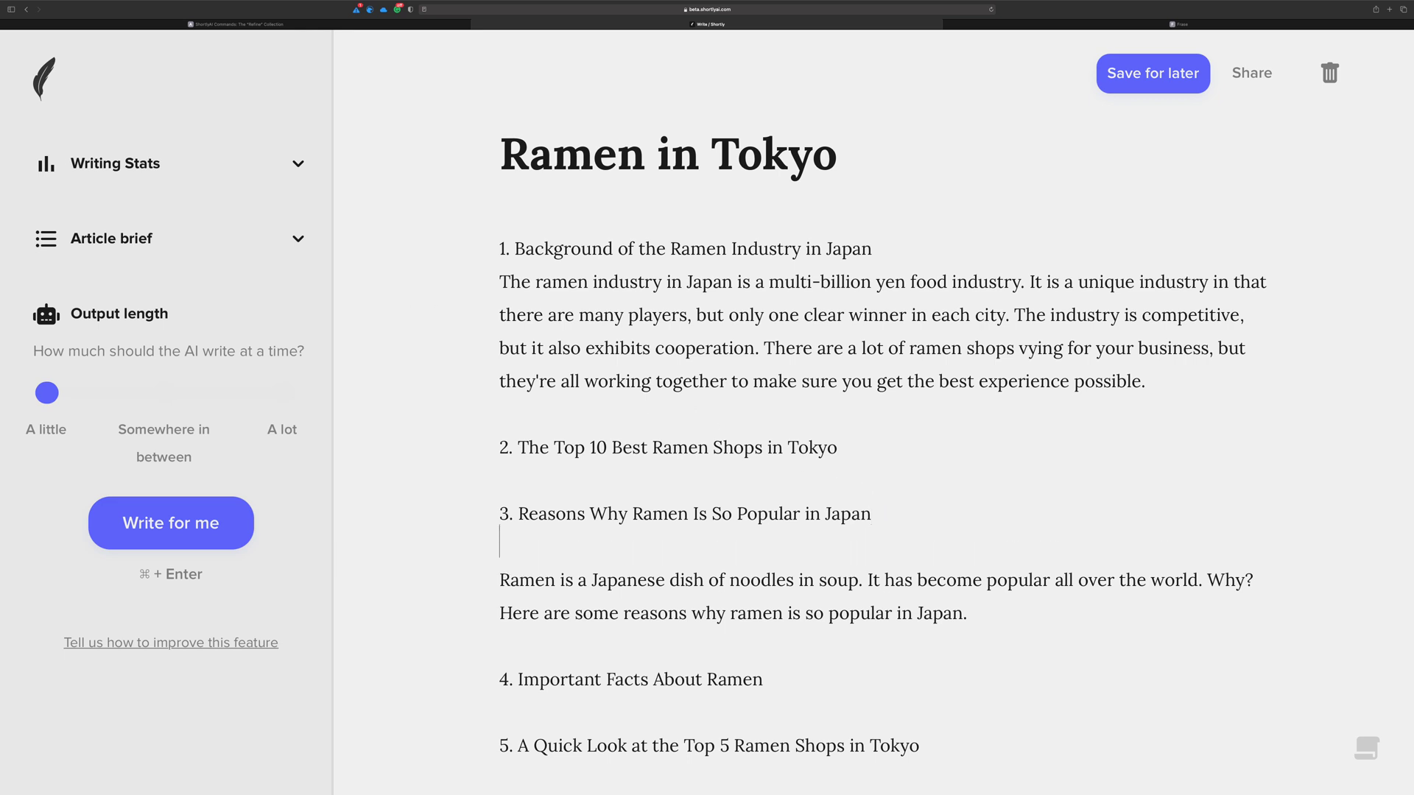
pyautogui.write('///')
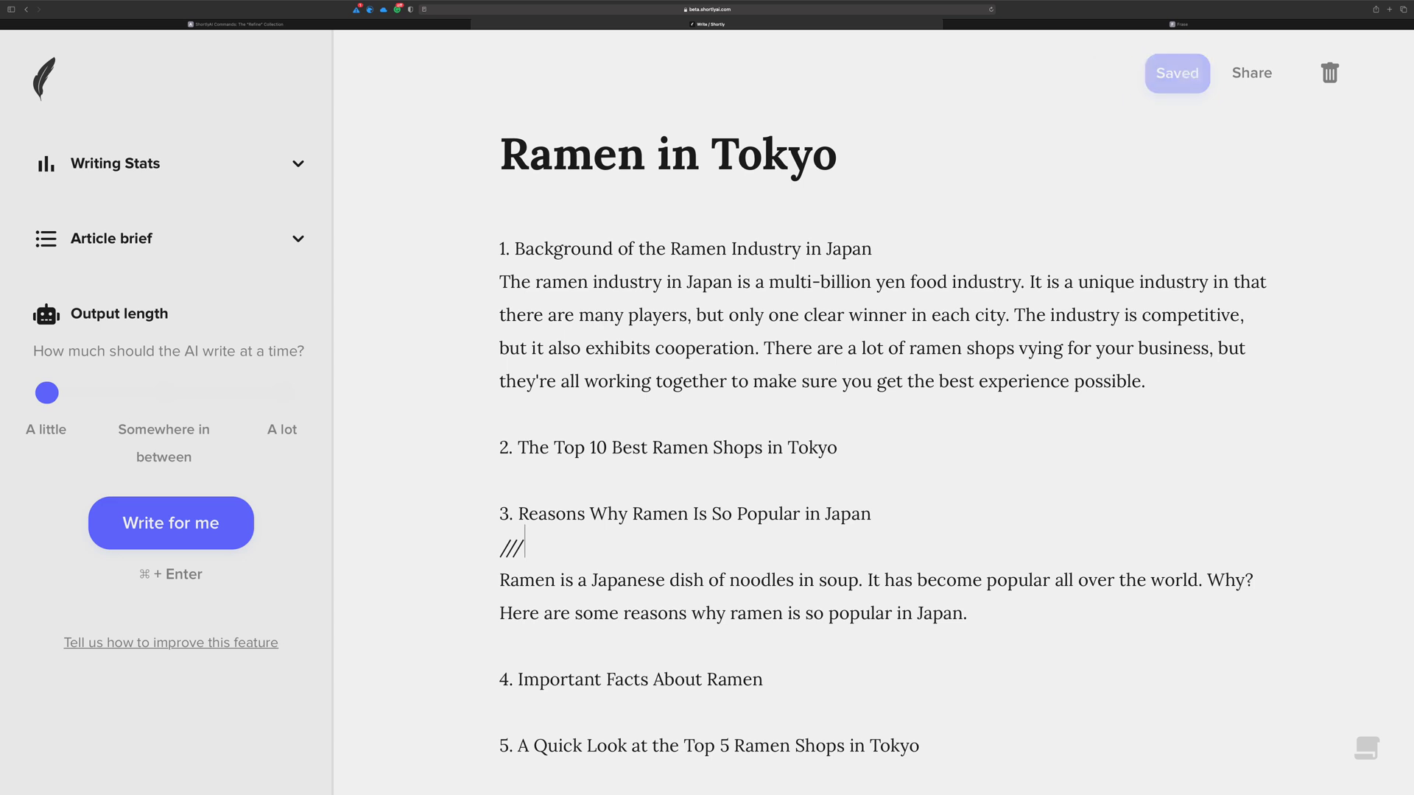
# Step: Highlight the paragraph below the "///" line and look at the article brief that guides the AI
pyautogui.click(966, 615)
pyautogui.moveTo(965, 614); pyautogui.dragTo(432, 584)
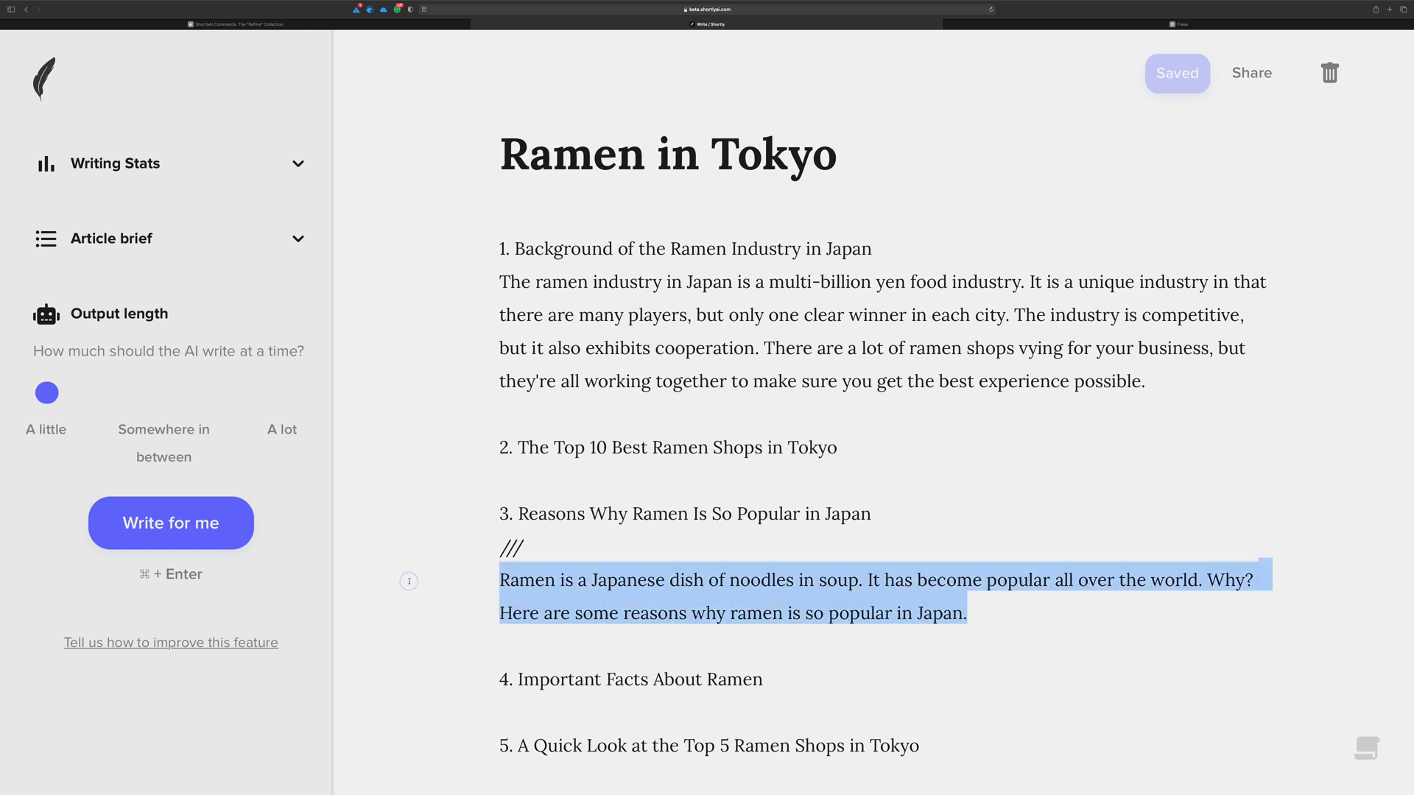
pyautogui.click(291, 238)
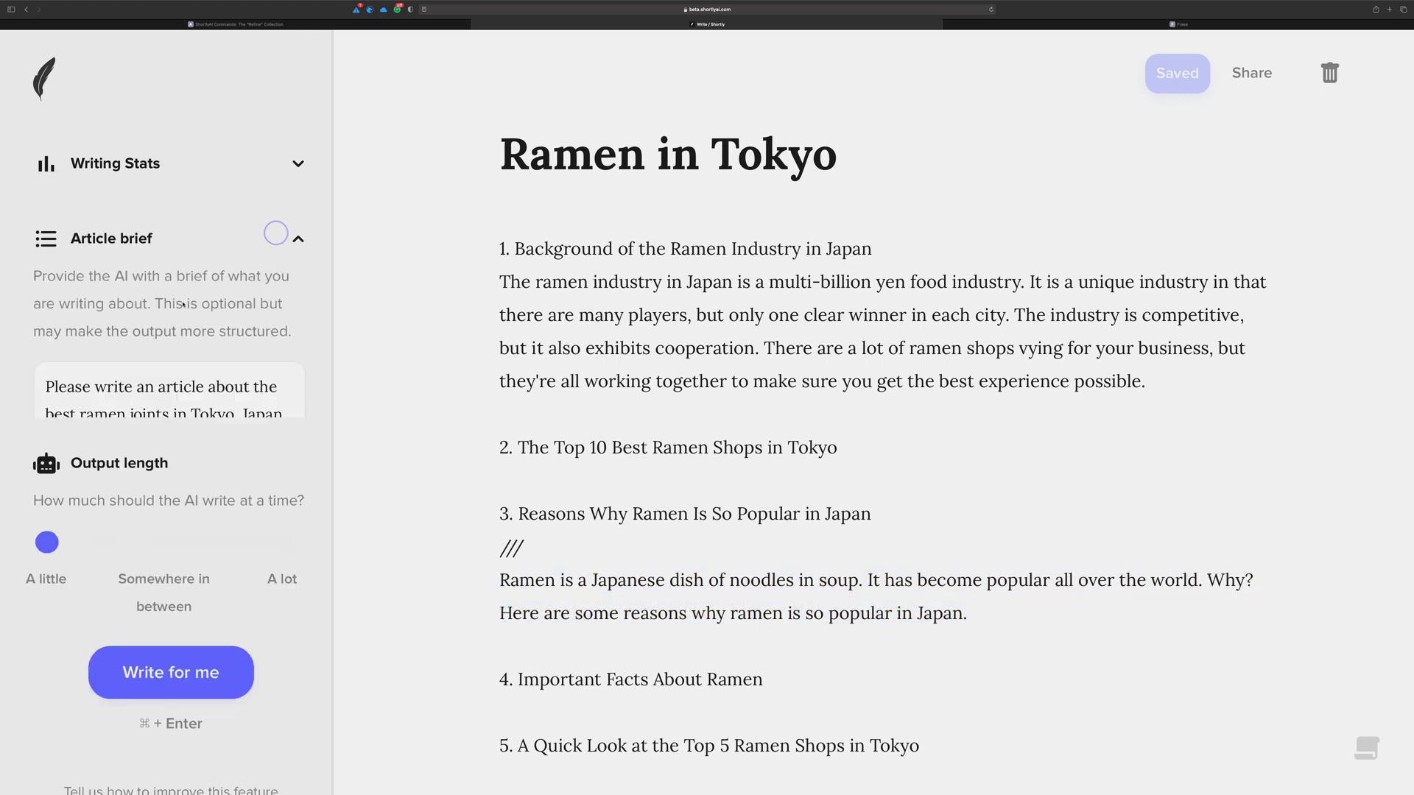
pyautogui.click(295, 237)
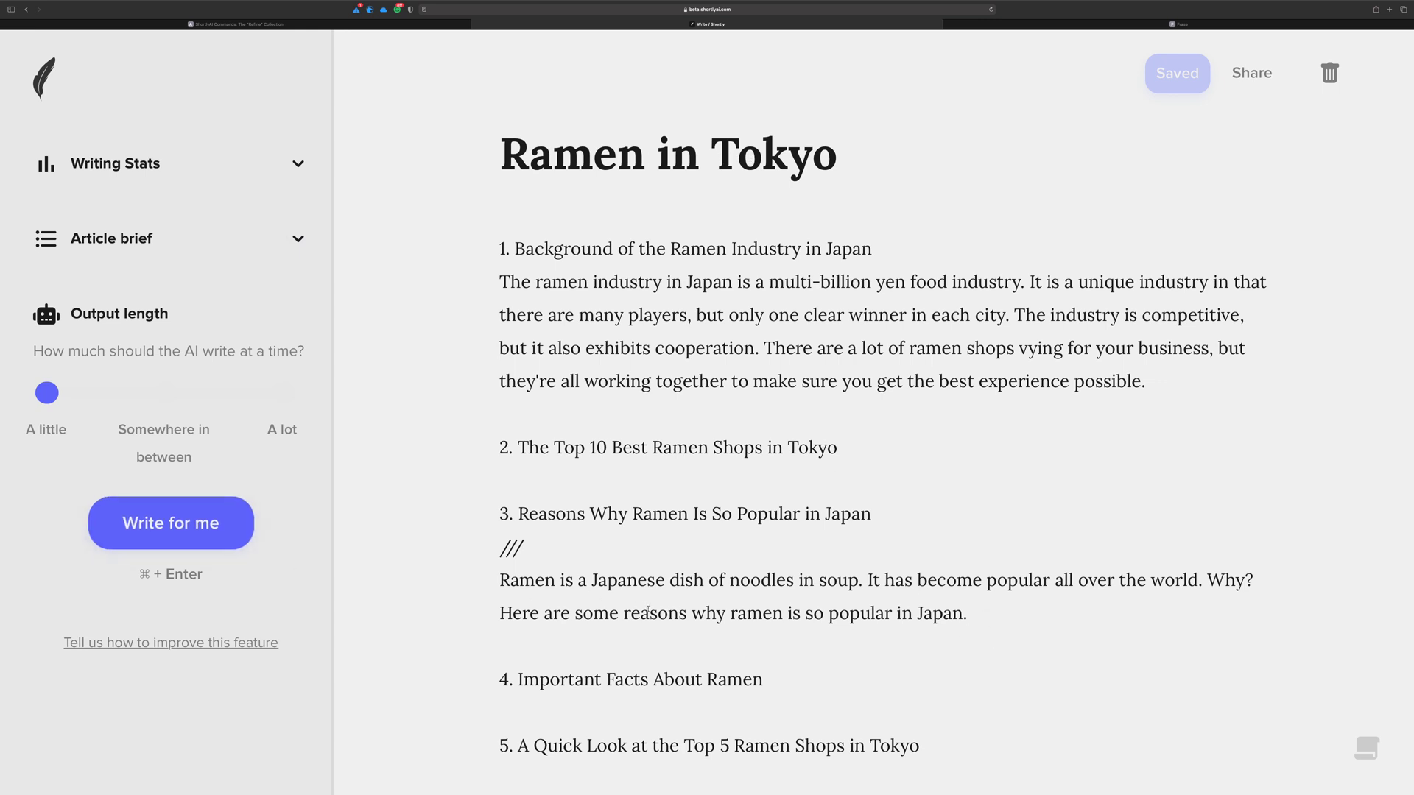
# Step: Have the AI continue writing from the end of the section 3 paragraph below the "///" line
pyautogui.click(1027, 621)
pyautogui.scroll(-4, 980, 604)
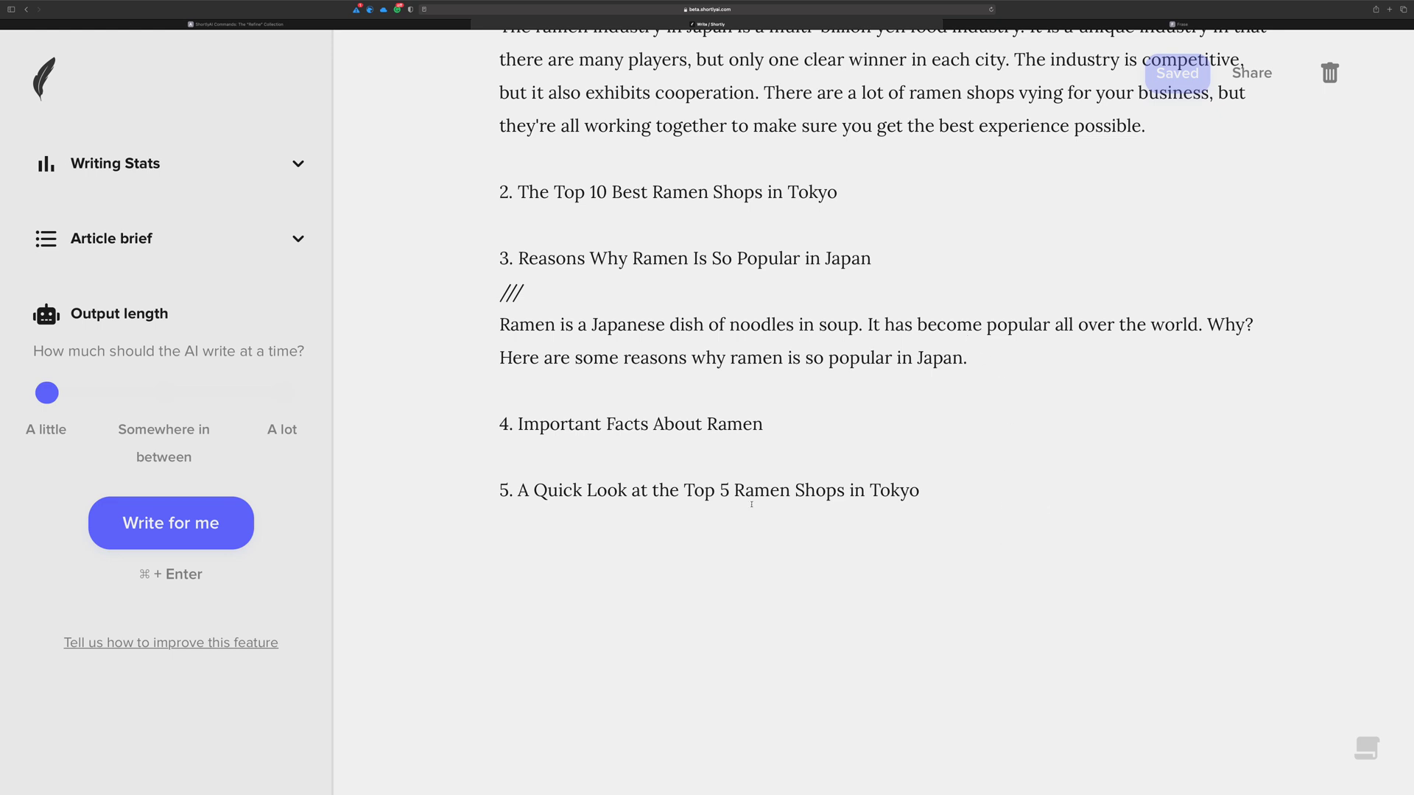
pyautogui.moveTo(967, 358); pyautogui.dragTo(463, 59)
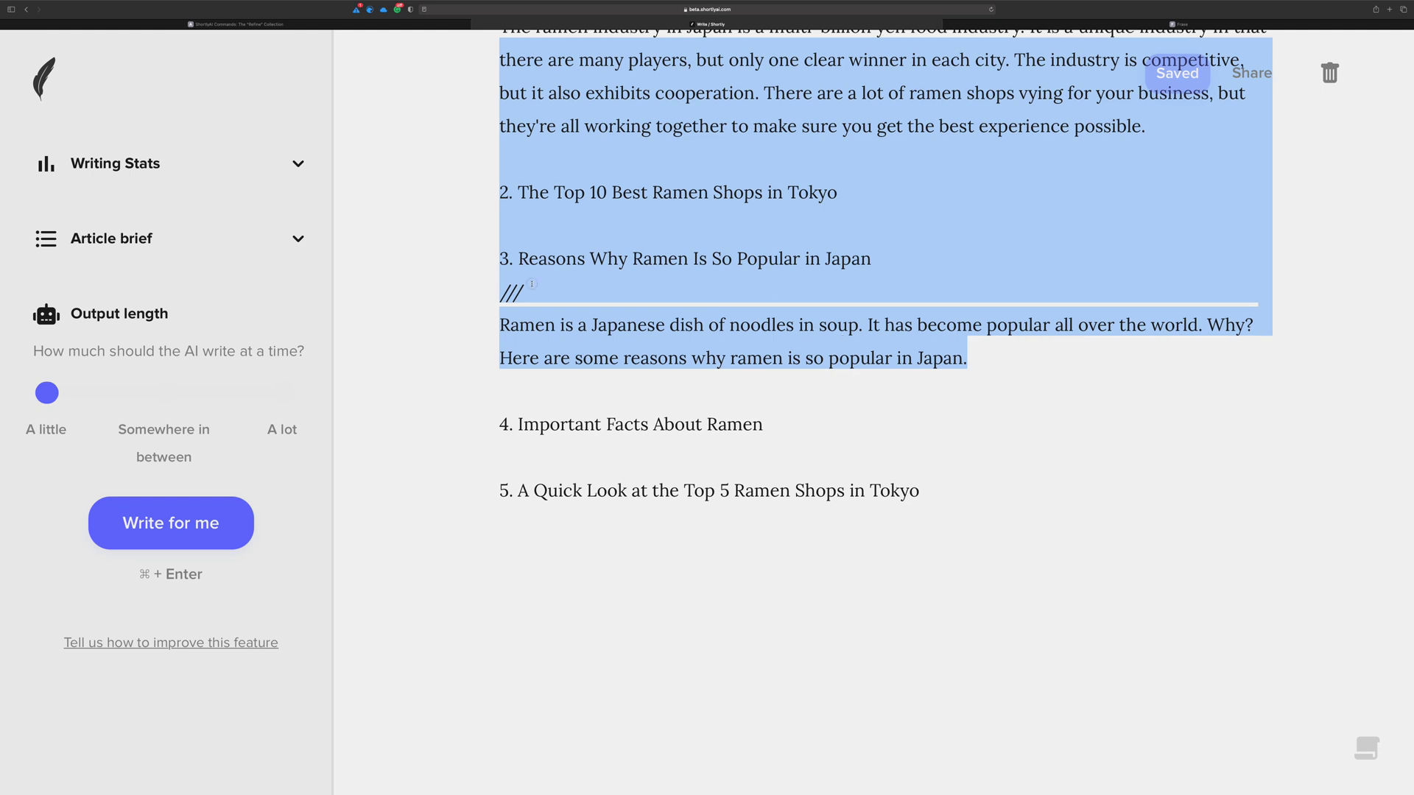
pyautogui.moveTo(532, 284); pyautogui.dragTo(481, 293)
pyautogui.moveTo(994, 358); pyautogui.dragTo(366, 325)
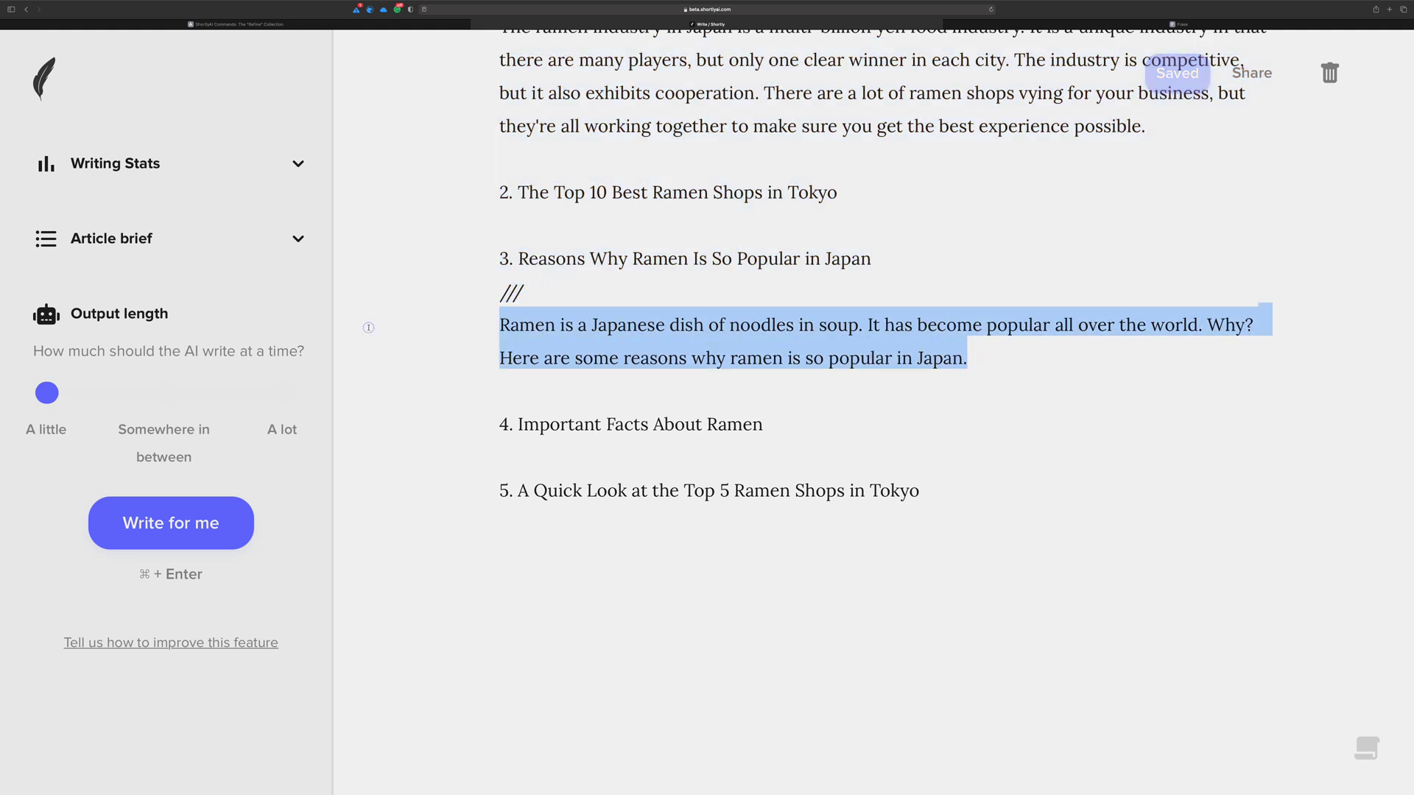
pyautogui.click(984, 348)
pyautogui.press('super+Return')
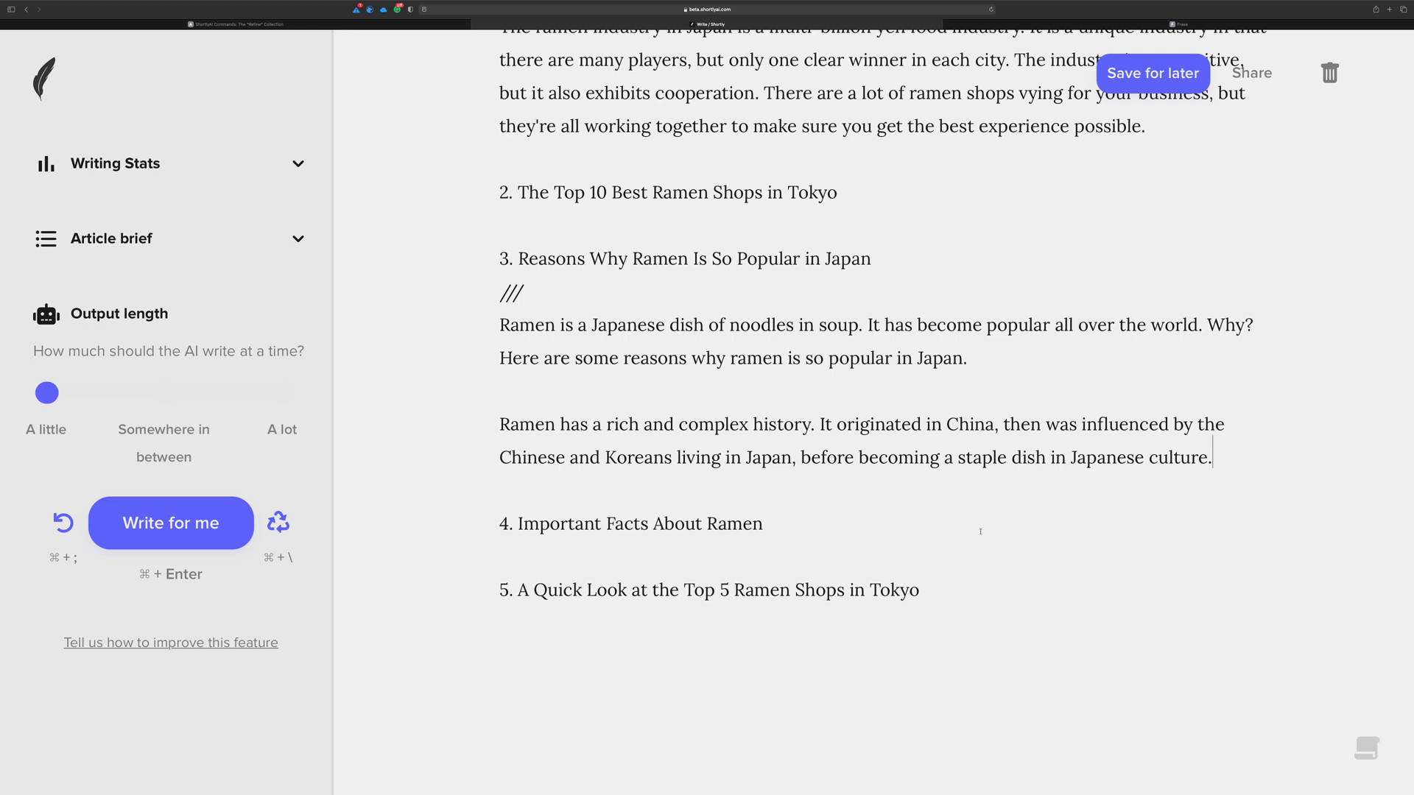
# Step: Copy "Important Facts About Ramen" onto a new line below heading 4 and run /expand on the copy
pyautogui.moveTo(764, 524); pyautogui.dragTo(517, 524)
pyautogui.press('super+c')
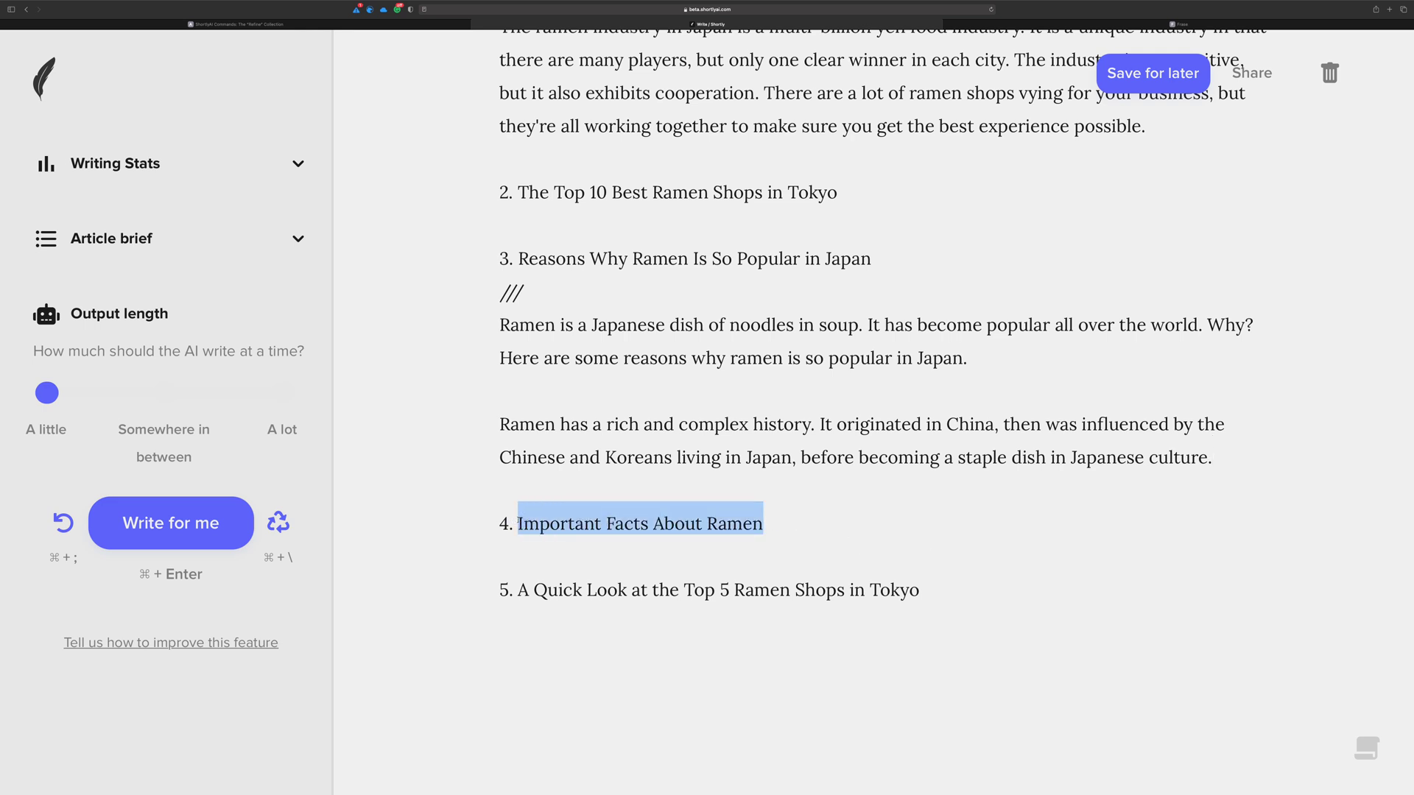
pyautogui.click(814, 518)
pyautogui.press('Return')
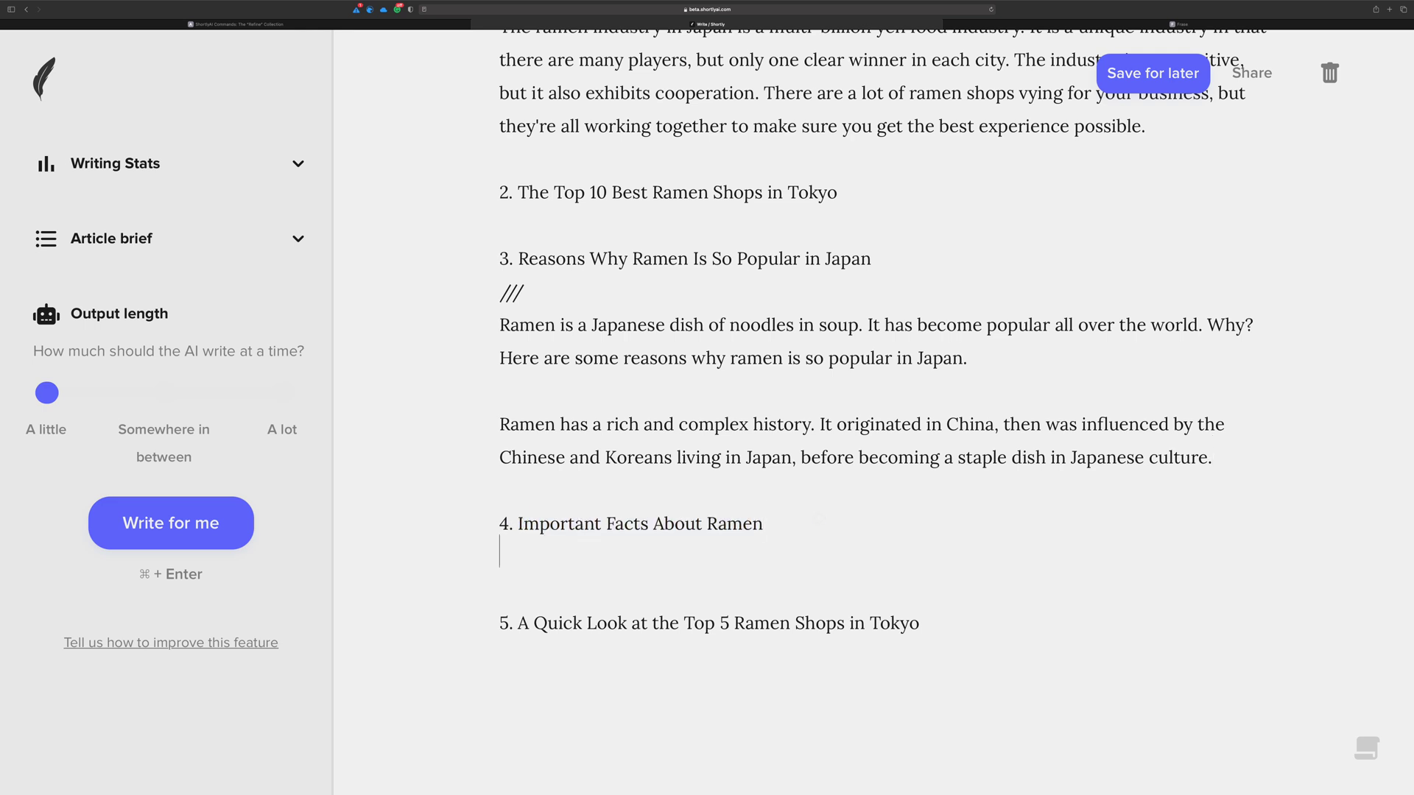
pyautogui.press('super+v')
pyautogui.press('super+shift+Left')
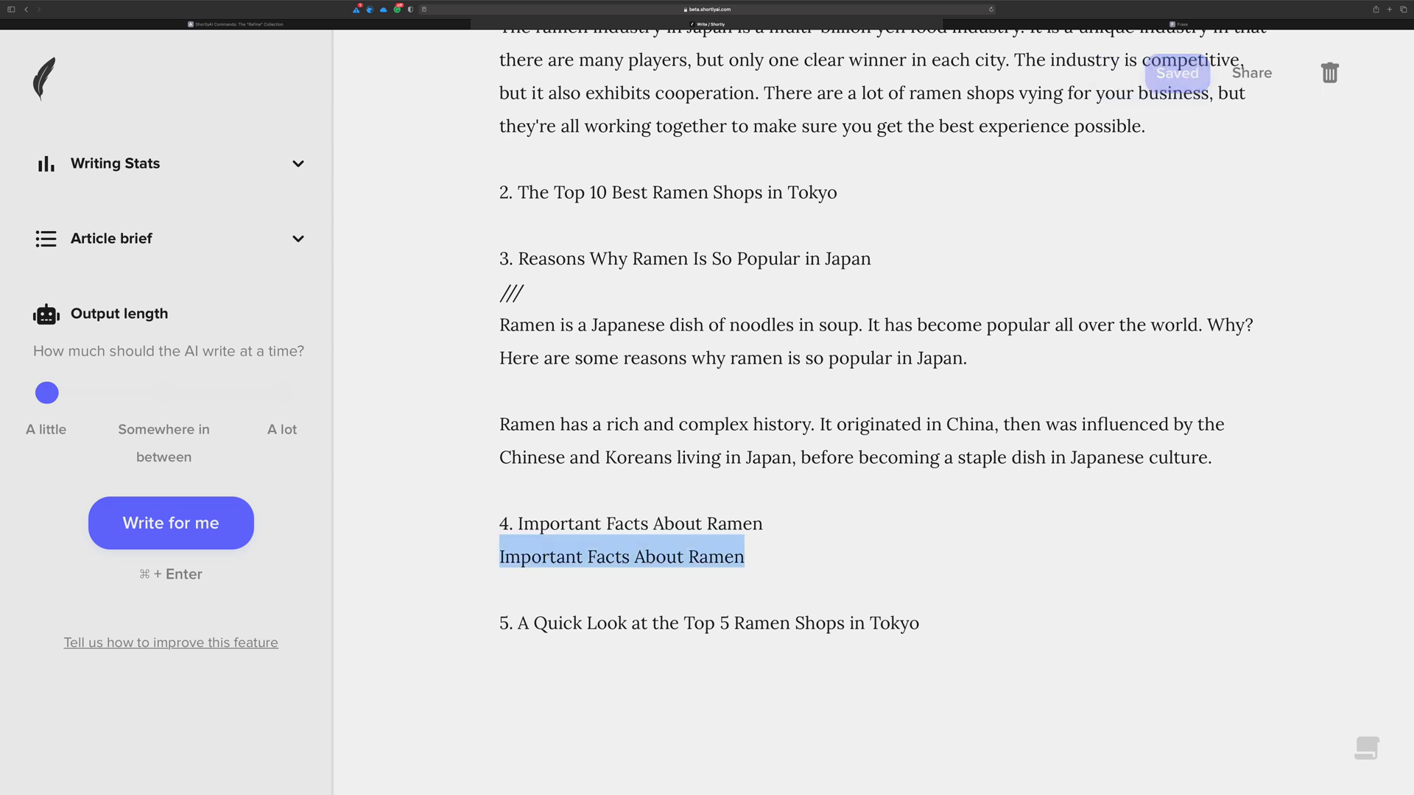
pyautogui.press('super+shift+e')
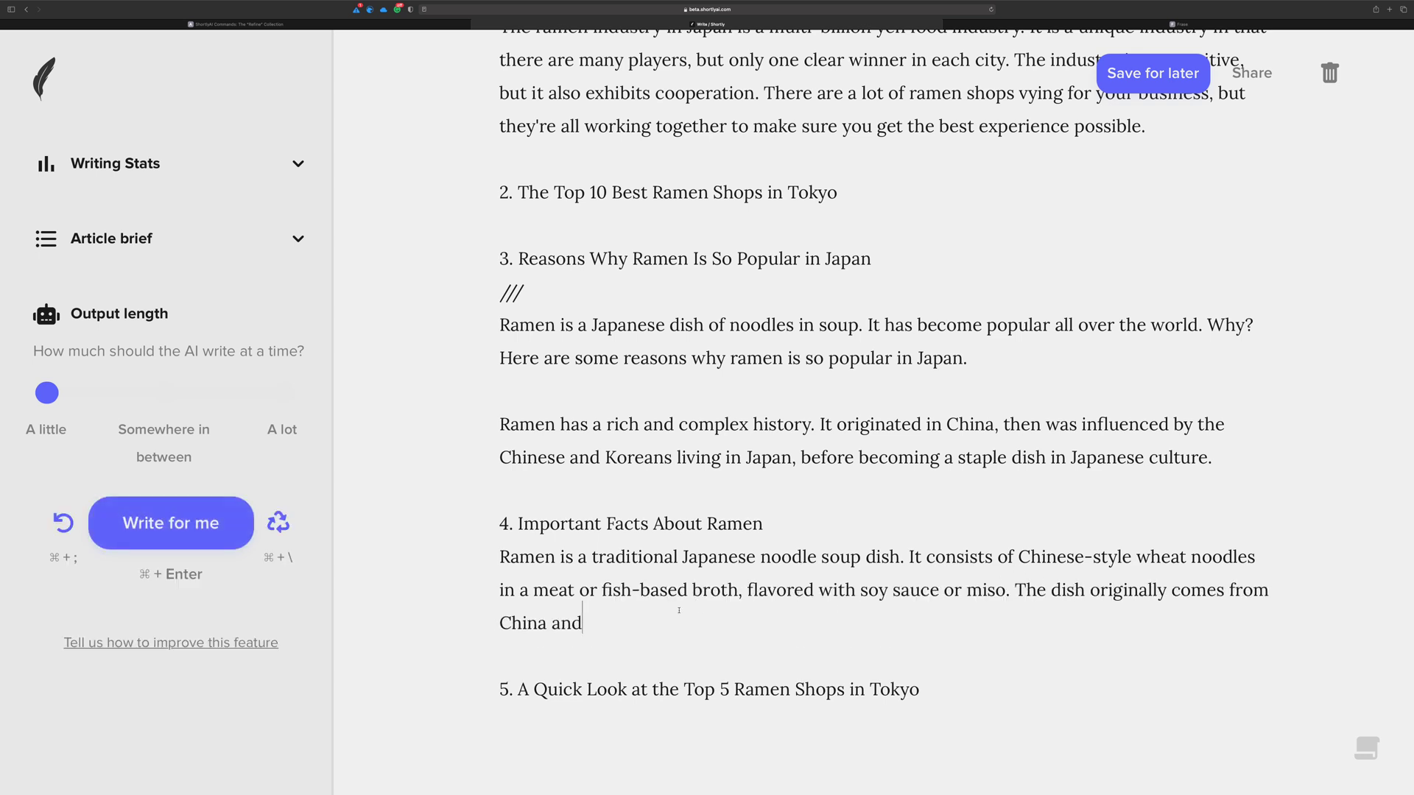
# Step: Have the AI continue the section 4 paragraph after "China and", and add blank lines between it and heading 5
pyautogui.press('super+Return')
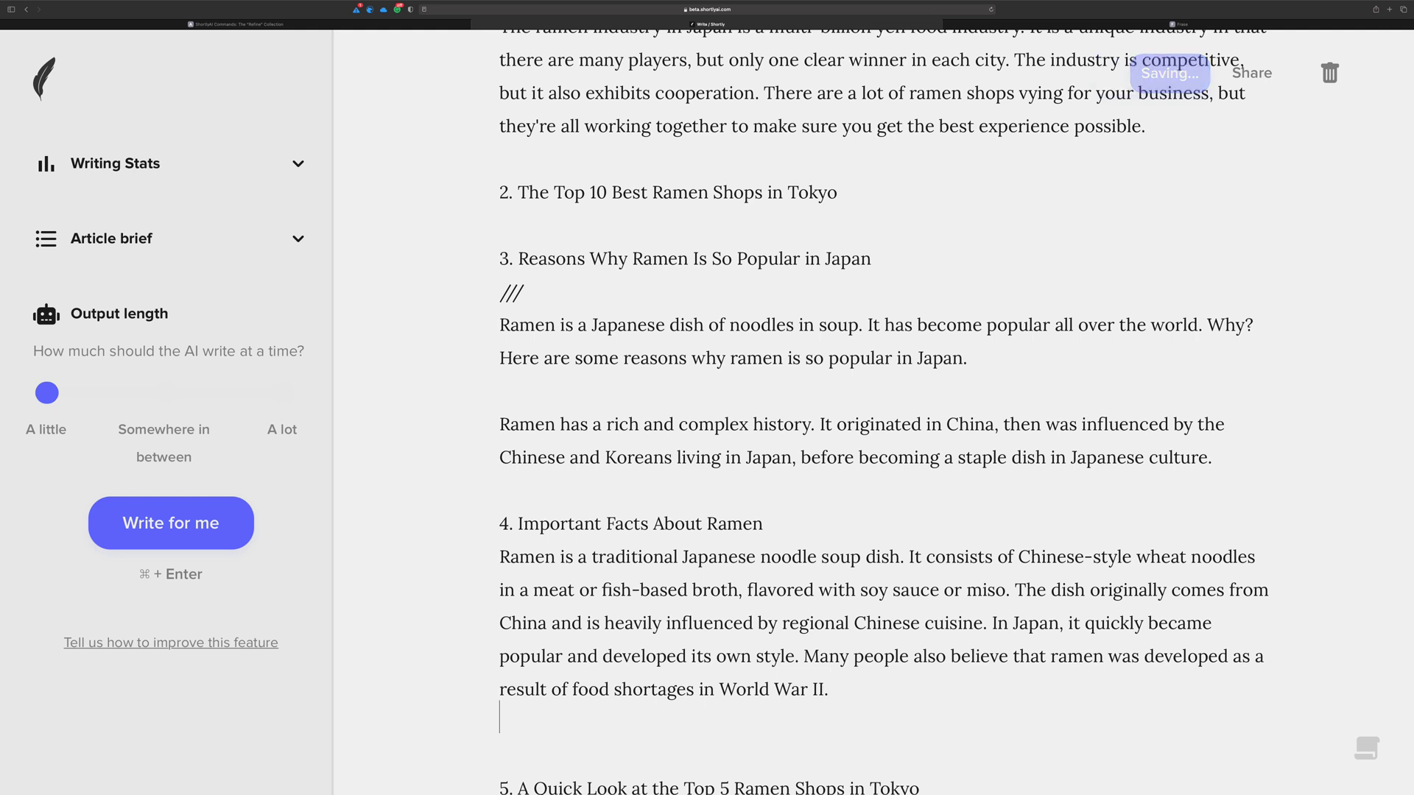
pyautogui.scroll(-4, 856, 679)
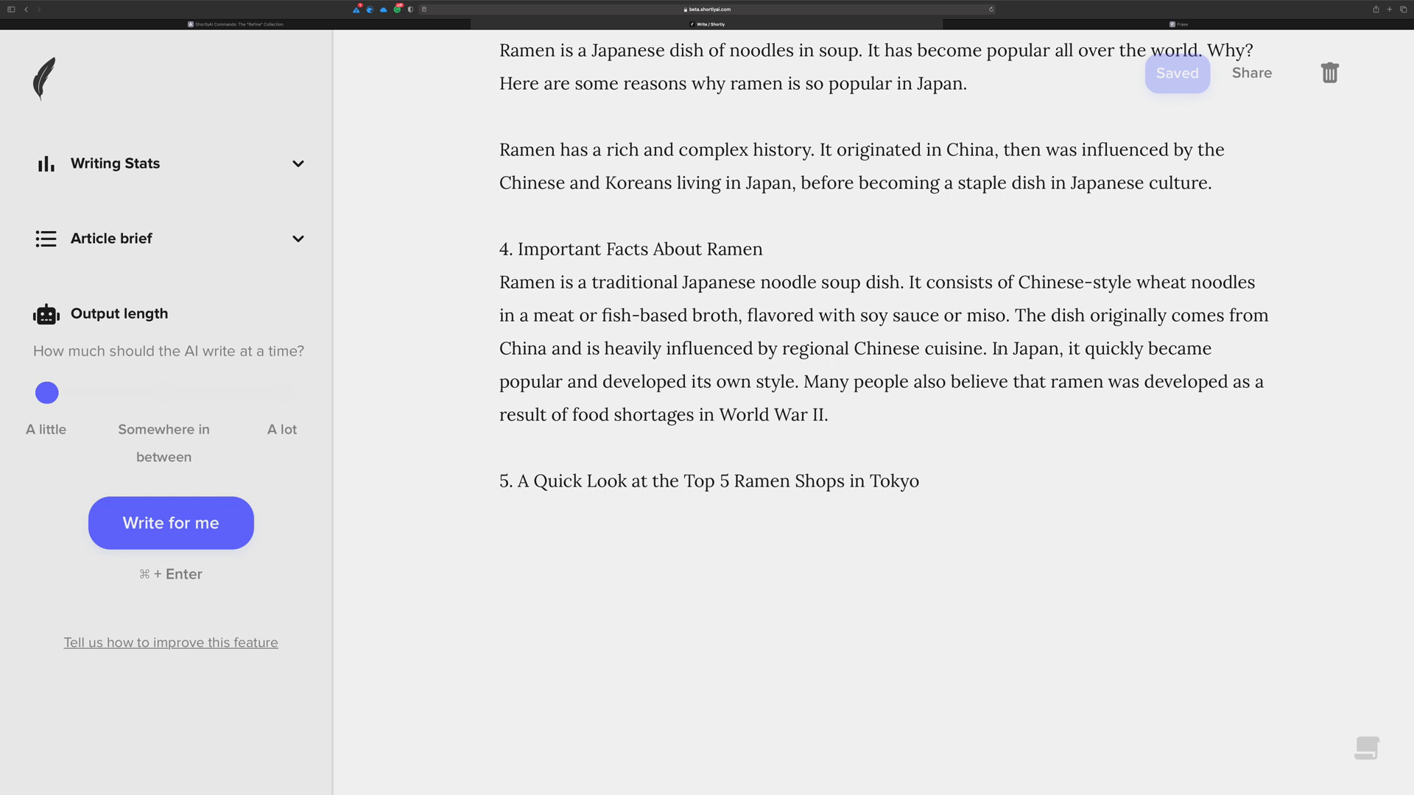
pyautogui.press('Return')
pyautogui.press('Return')
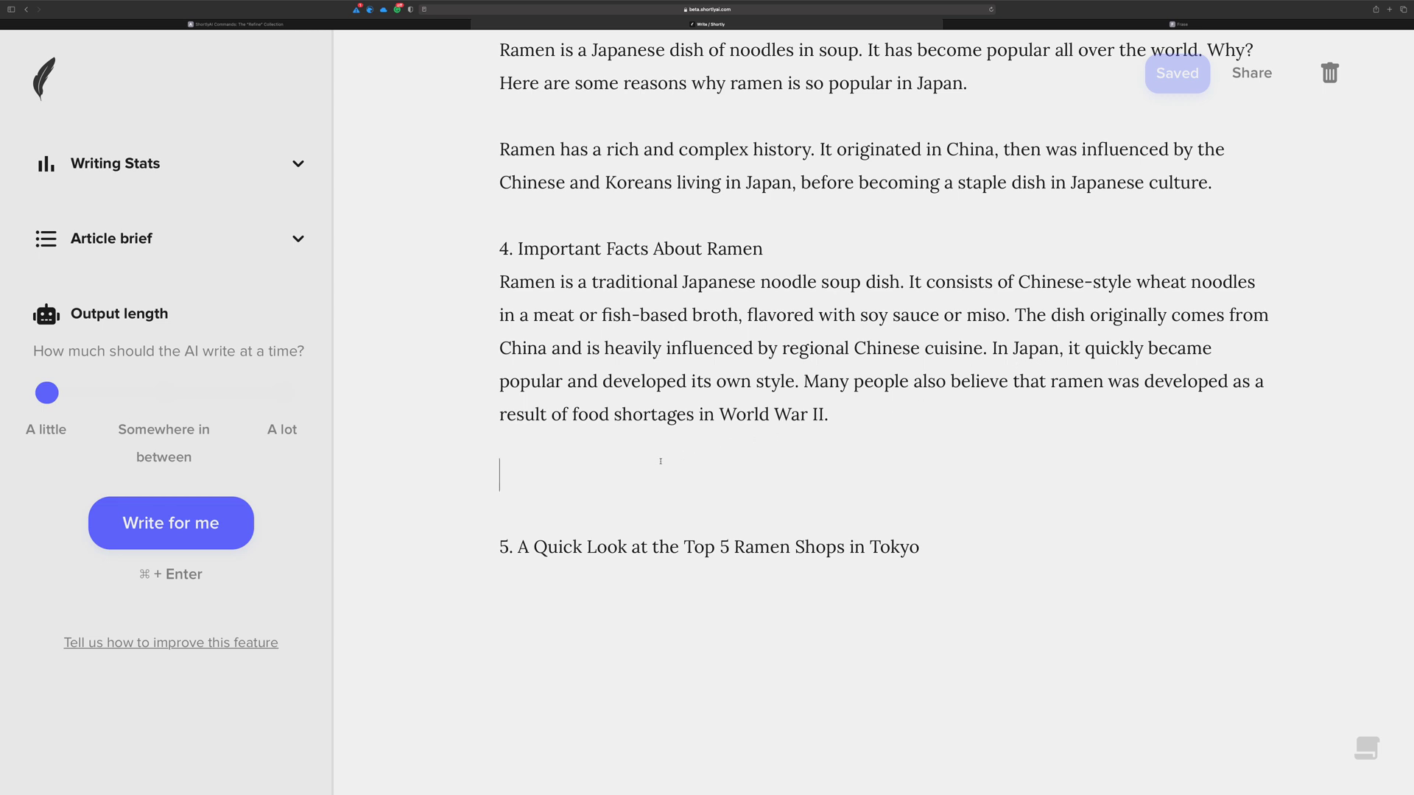
# Step: Remove the section 4 text following "Many people also believe that ramen", add "was", and have the AI continue from there
pyautogui.moveTo(880, 401); pyautogui.dragTo(1108, 380)
pyautogui.press('BackSpace')
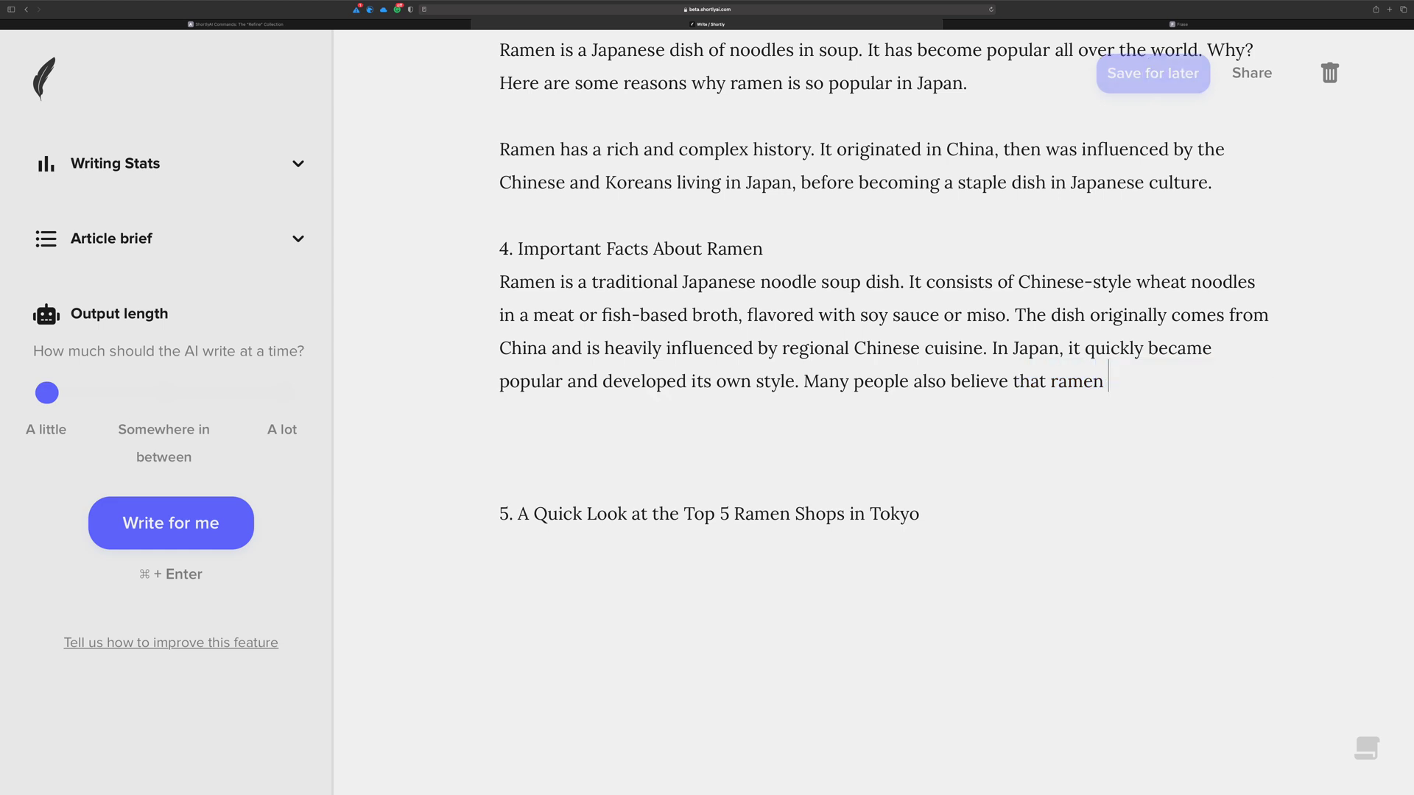
pyautogui.write('was')
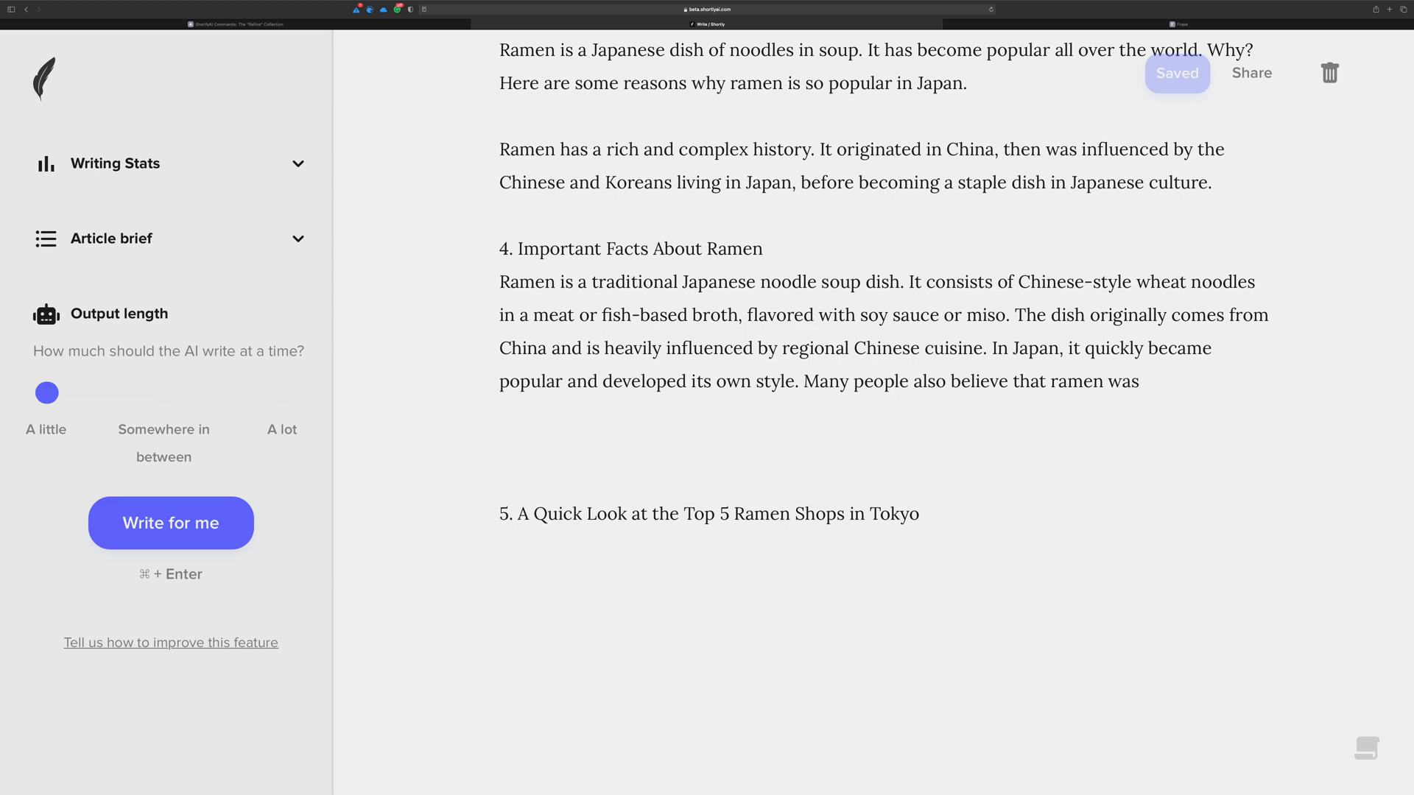
pyautogui.press('super+Return')
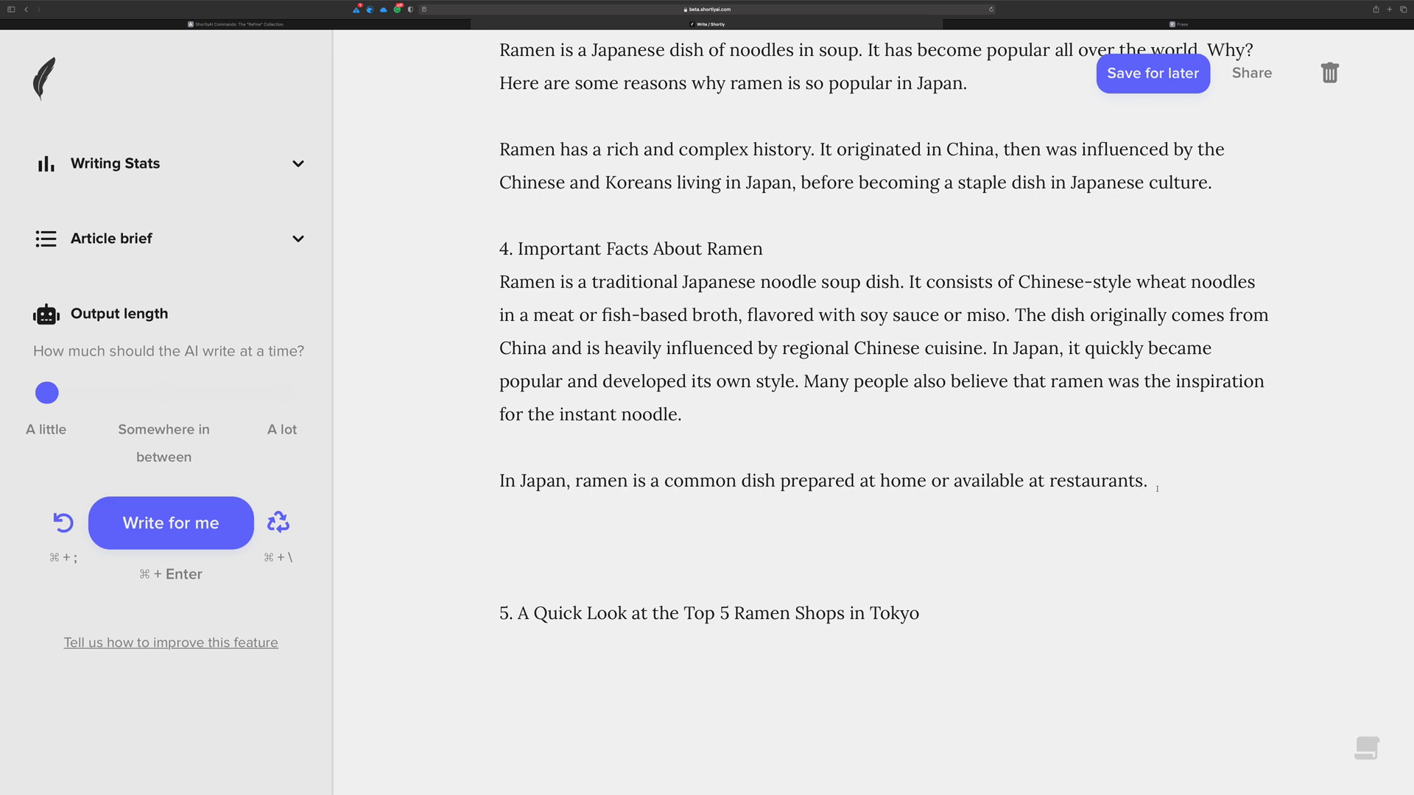
# Step: Delete "at home or available at restaurants." from the last section 4 sentence and have the AI continue writing after "prepared"
pyautogui.moveTo(1149, 482); pyautogui.dragTo(875, 475)
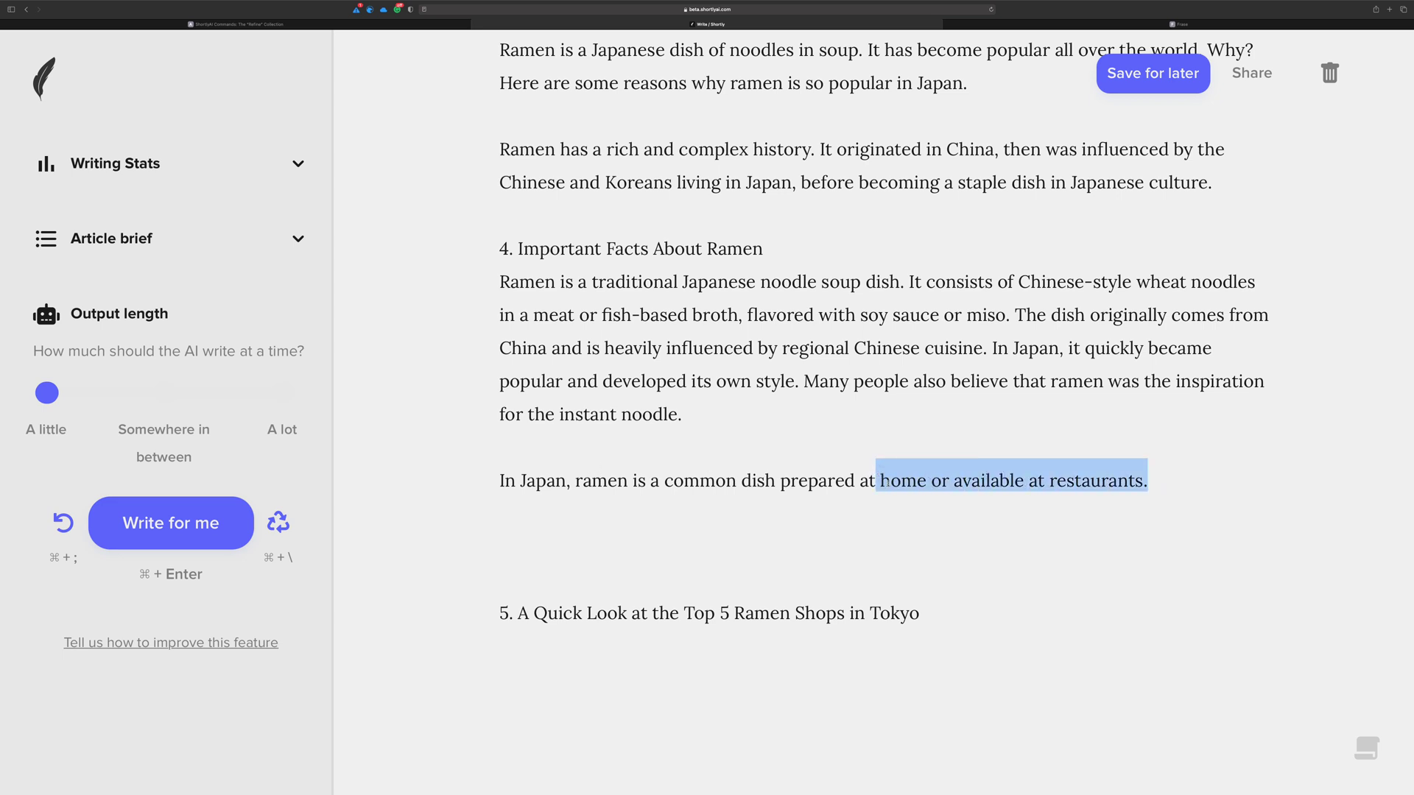
pyautogui.click(923, 480)
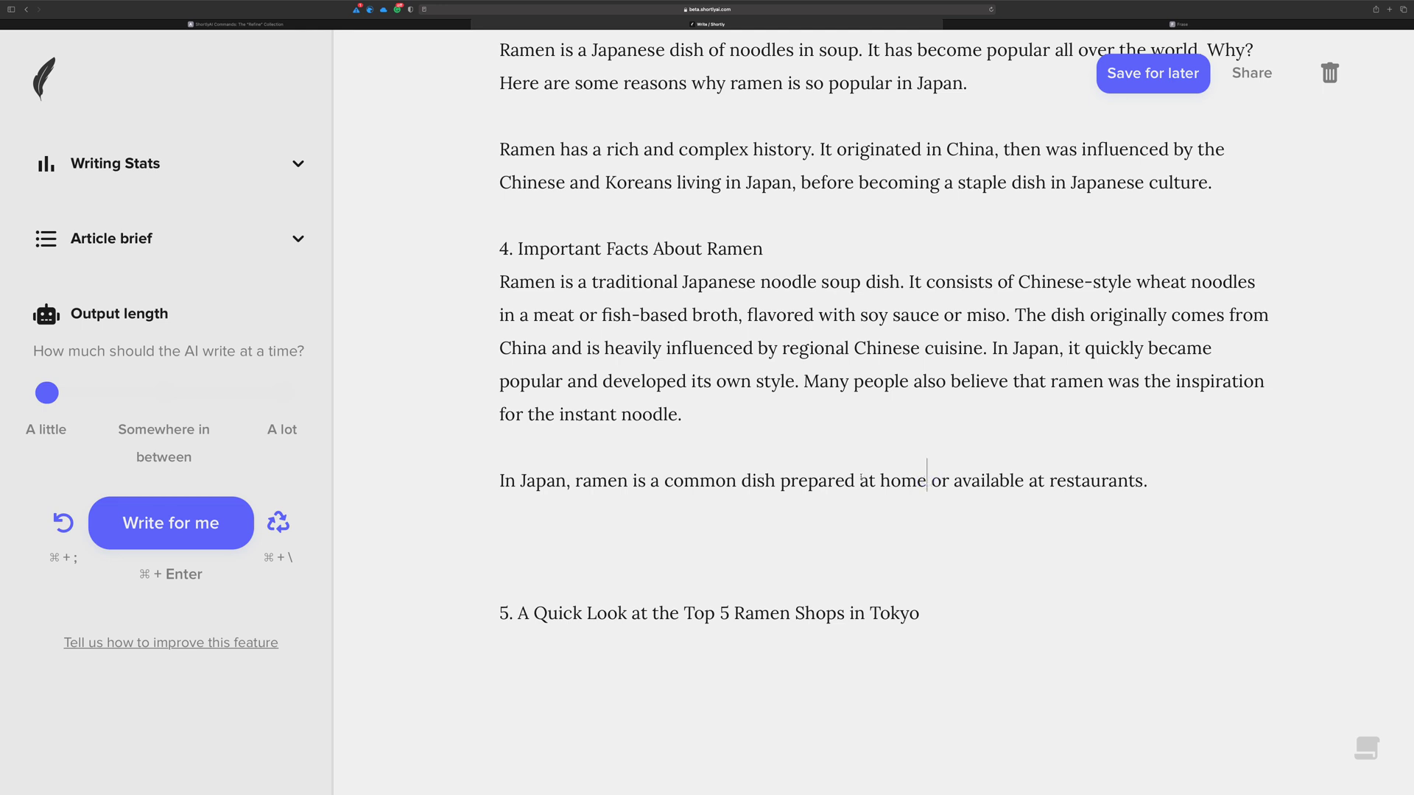
pyautogui.moveTo(860, 480); pyautogui.dragTo(1183, 472)
pyautogui.press('BackSpace')
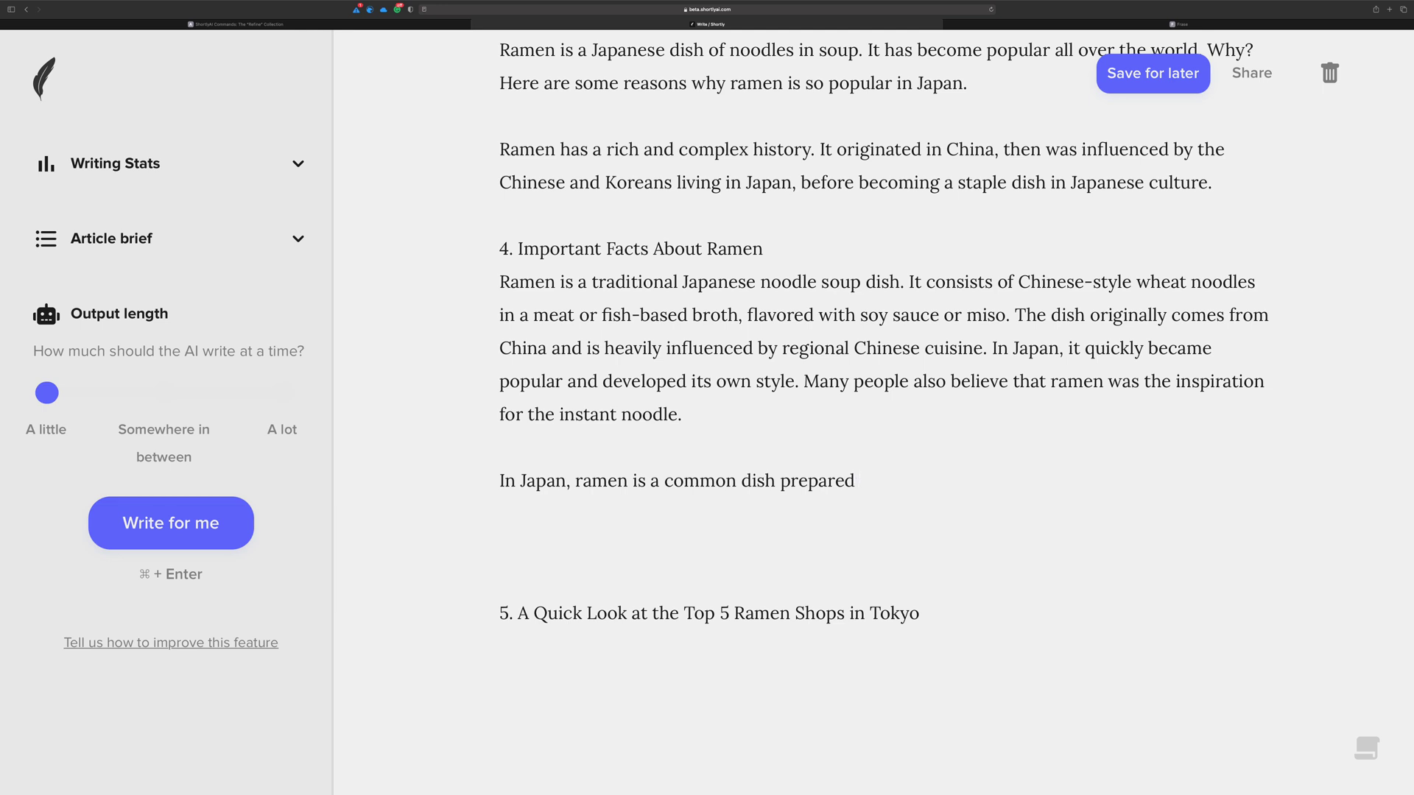
pyautogui.press('super+Return')
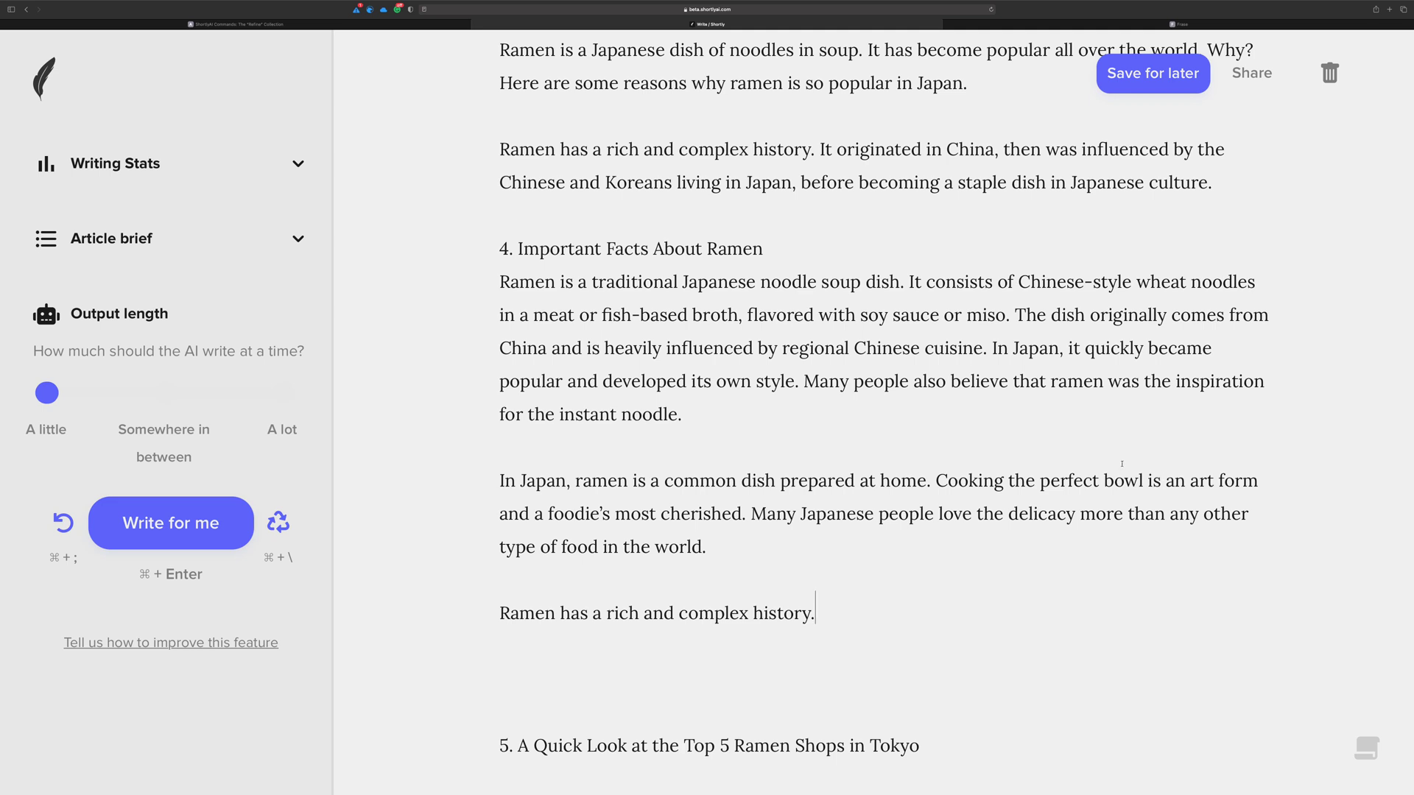
# Step: Look over the generated text in sections 3 and 4 and check the article's writing stats
pyautogui.scroll(3, 1122, 464)
pyautogui.scroll(-2, 1004, 453)
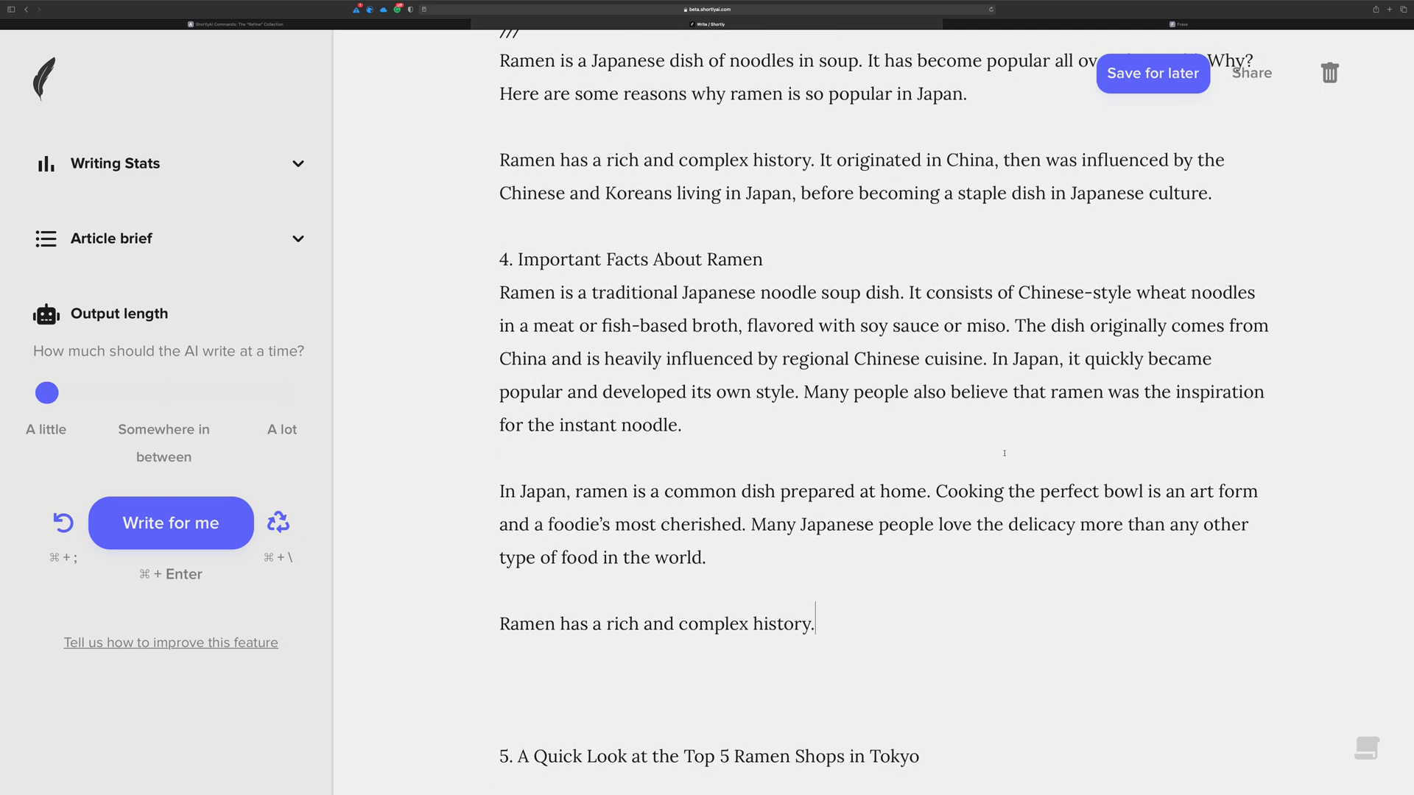
pyautogui.scroll(-1, 1005, 453)
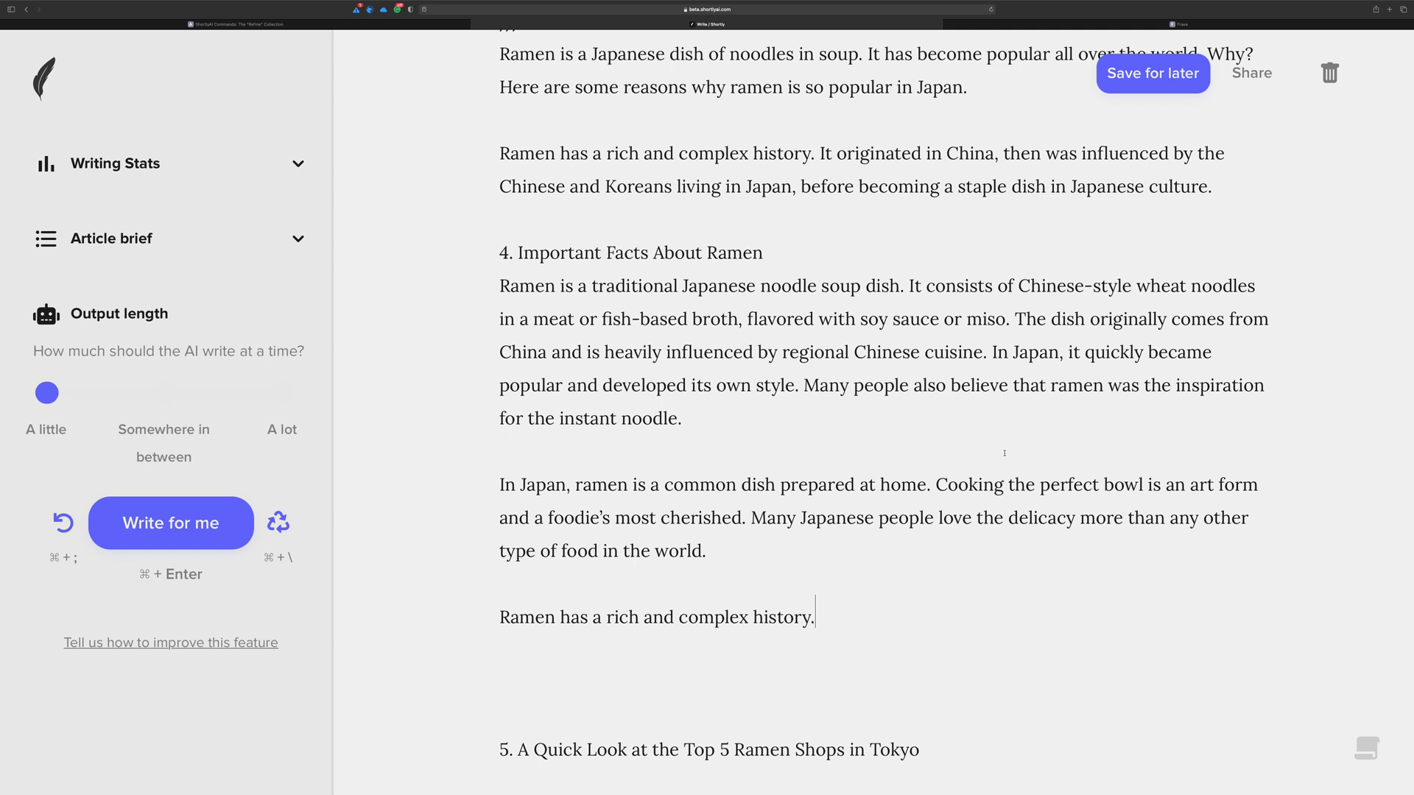
pyautogui.scroll(10, 1004, 453)
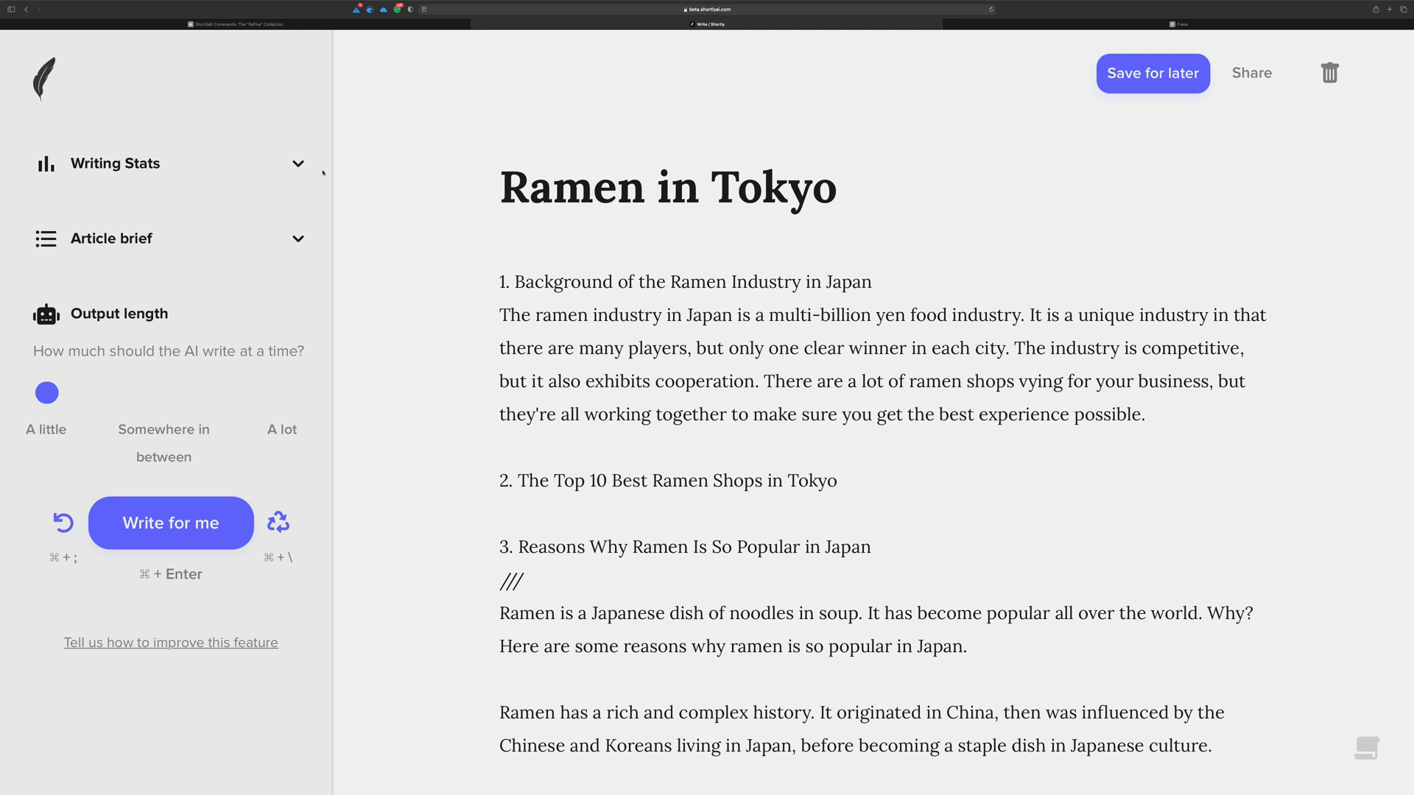
pyautogui.click(297, 165)
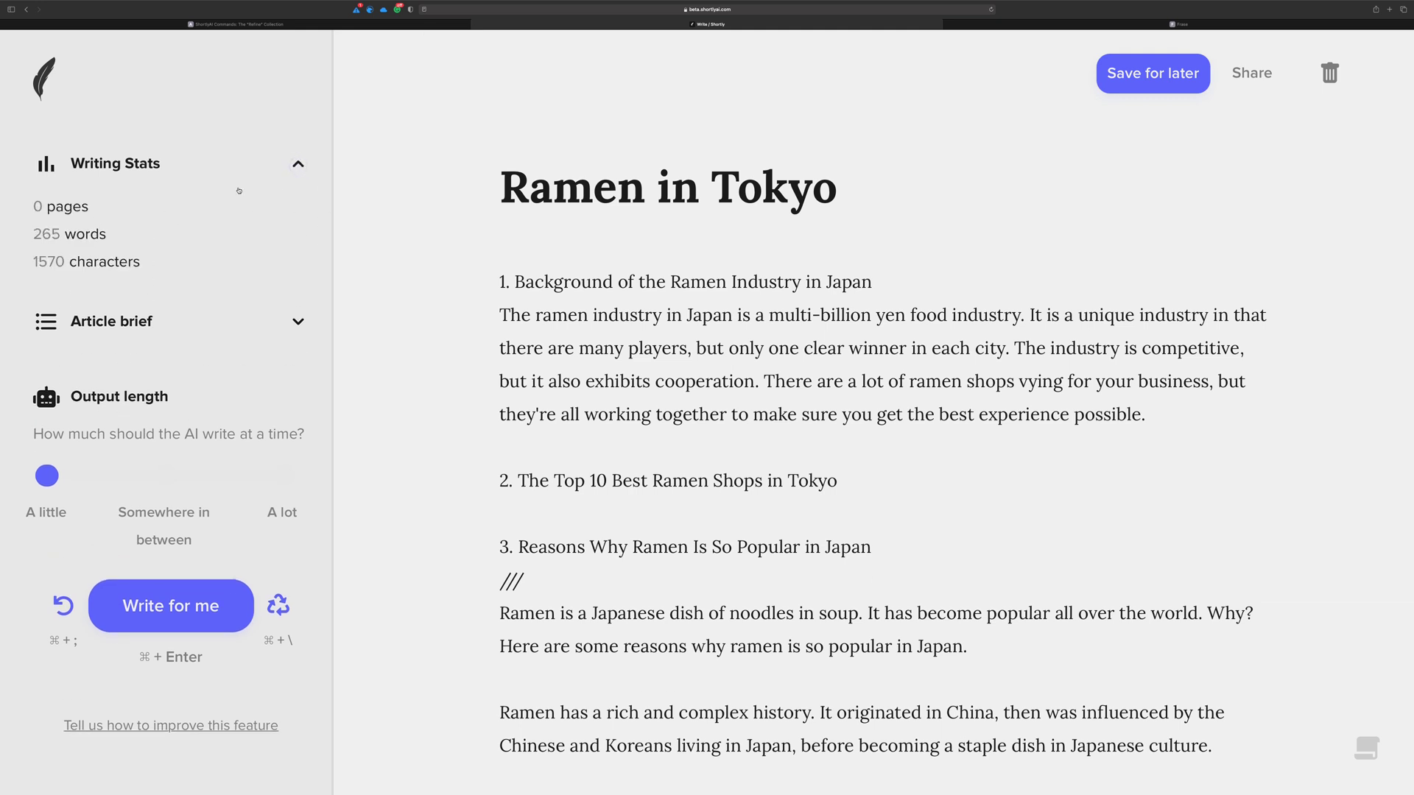
pyautogui.click(295, 165)
# Step: Look through the whole article and highlight headings 5 and 2, about the top 5 and top 10 ramen shops in Tokyo
pyautogui.scroll(-6, 738, 310)
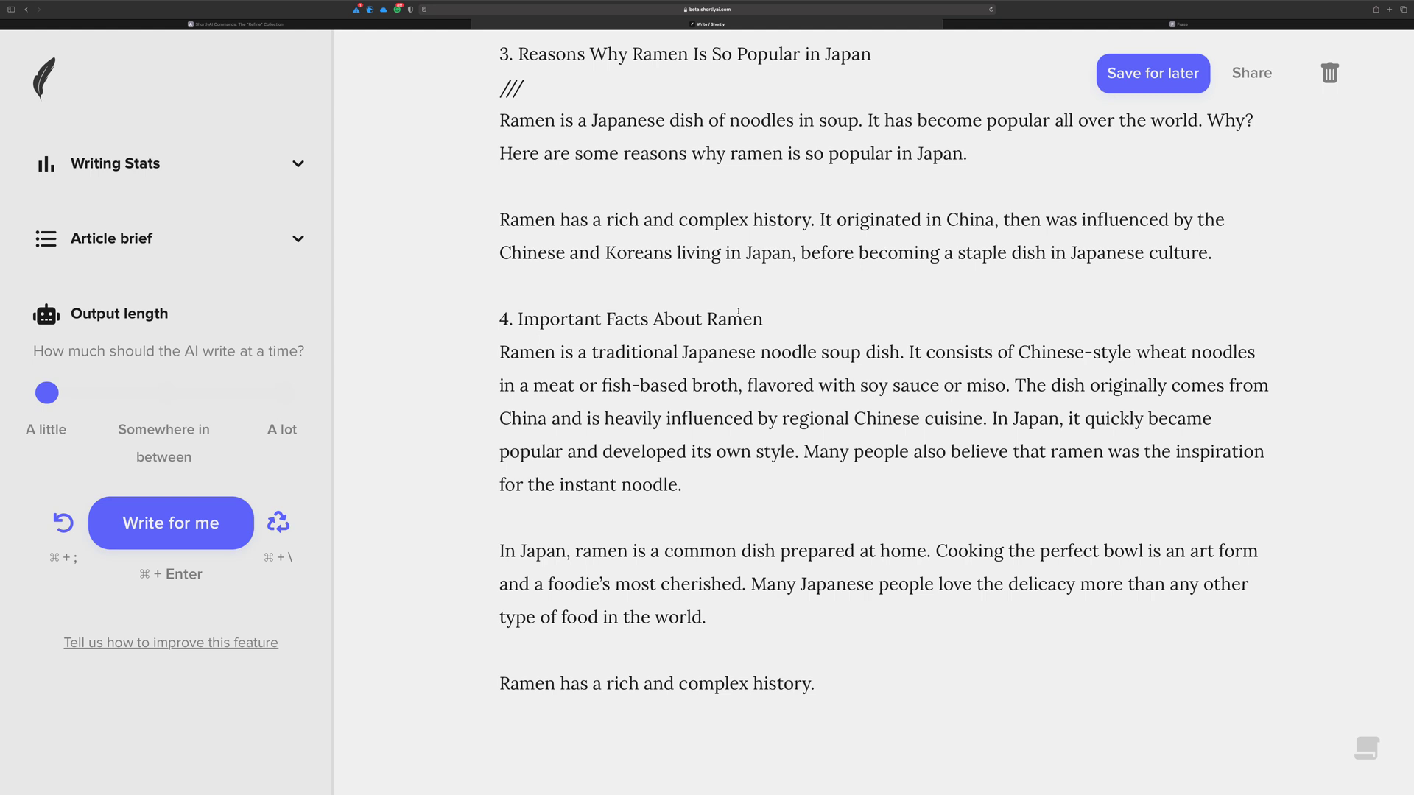
pyautogui.scroll(10, 738, 311)
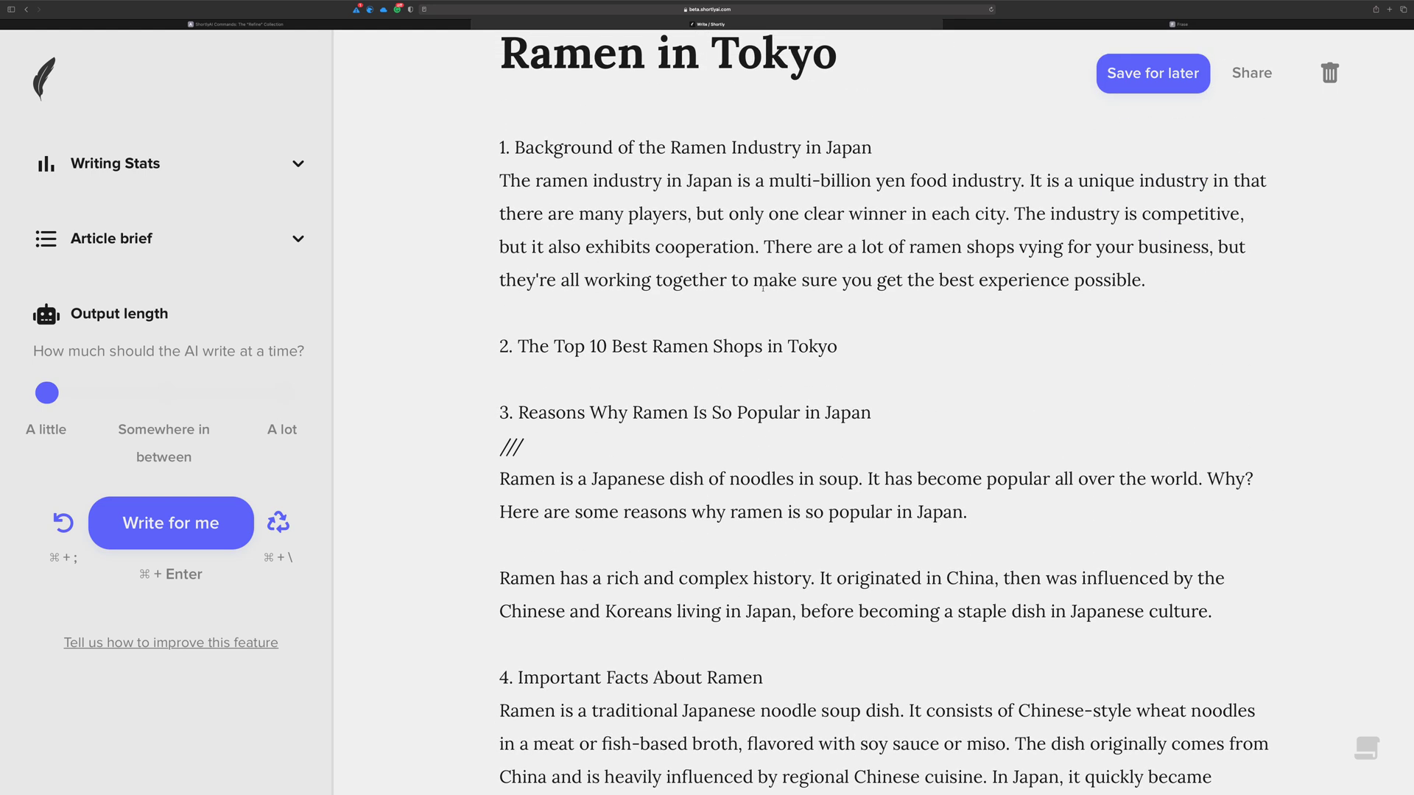
pyautogui.scroll(-15, 702, 289)
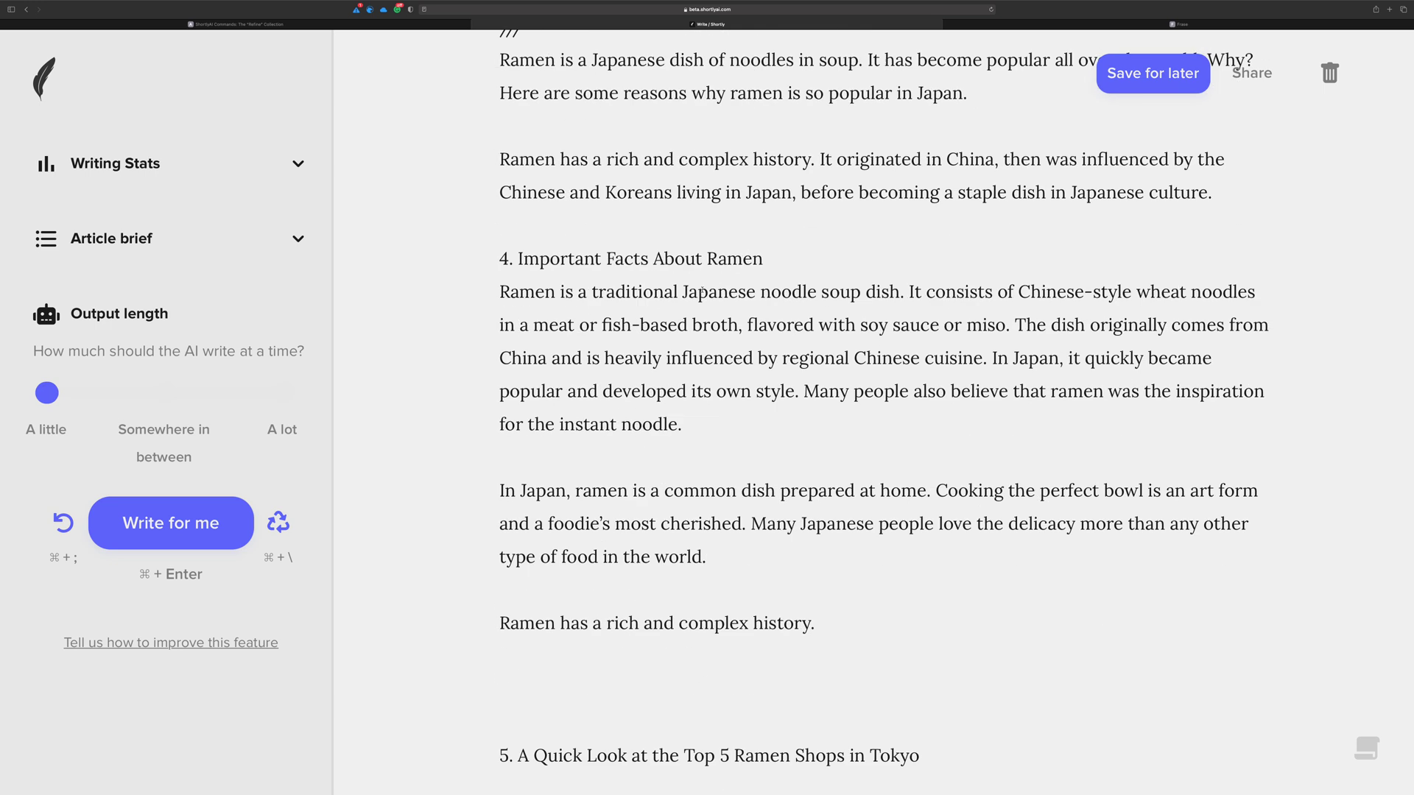
pyautogui.scroll(4, 702, 289)
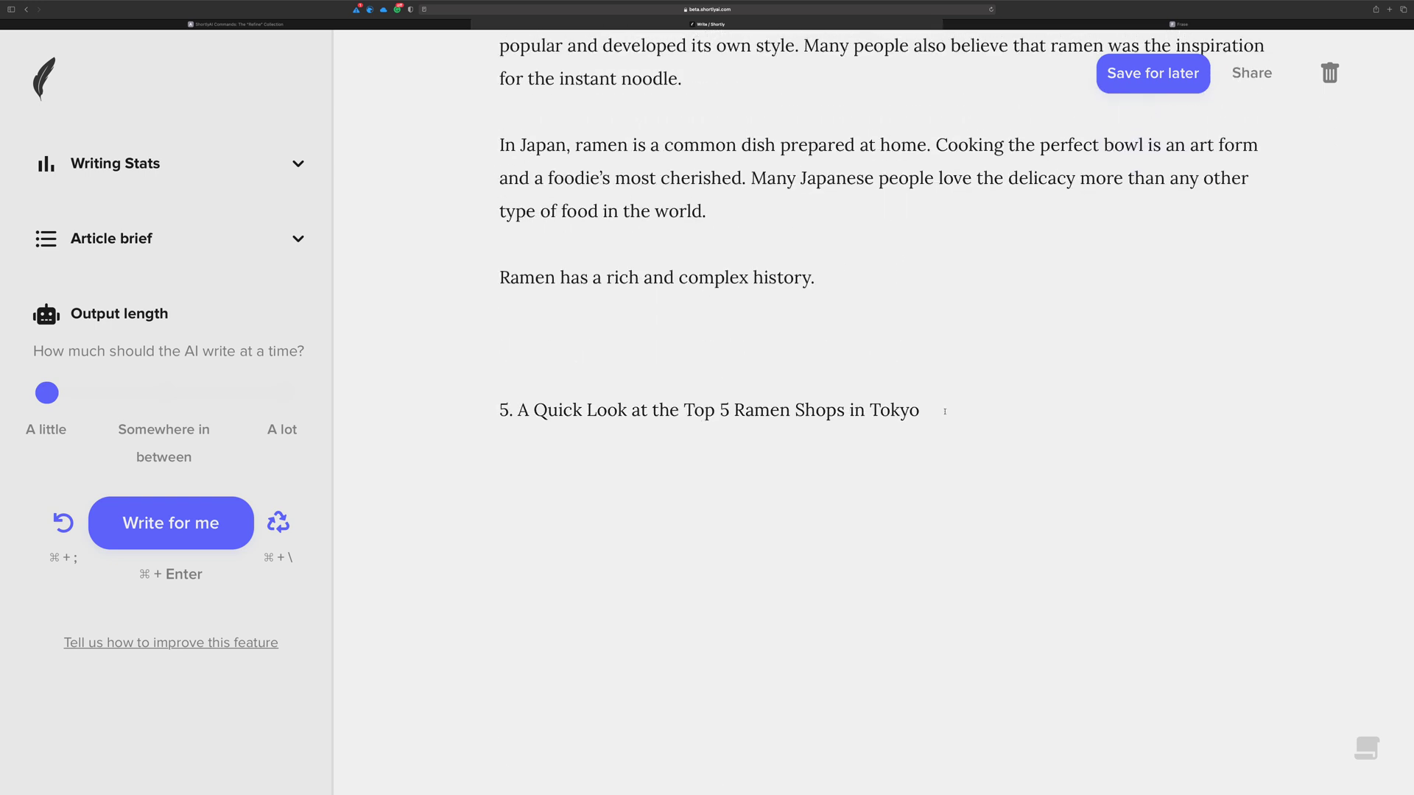
pyautogui.moveTo(924, 410); pyautogui.dragTo(457, 409)
pyautogui.scroll(11, 624, 298)
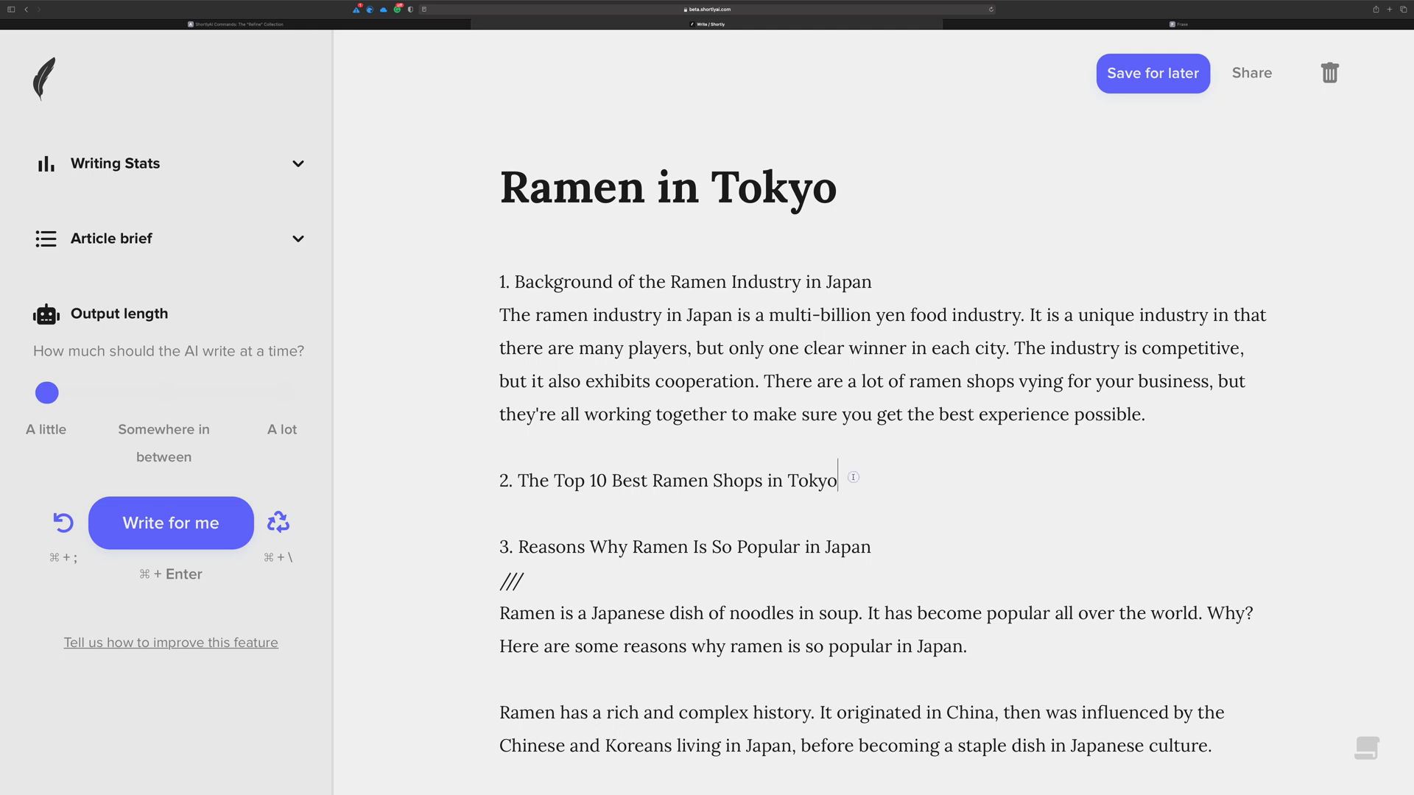
pyautogui.moveTo(839, 480); pyautogui.dragTo(529, 480)
pyautogui.scroll(-3, 883, 493)
pyautogui.scroll(-3, 884, 494)
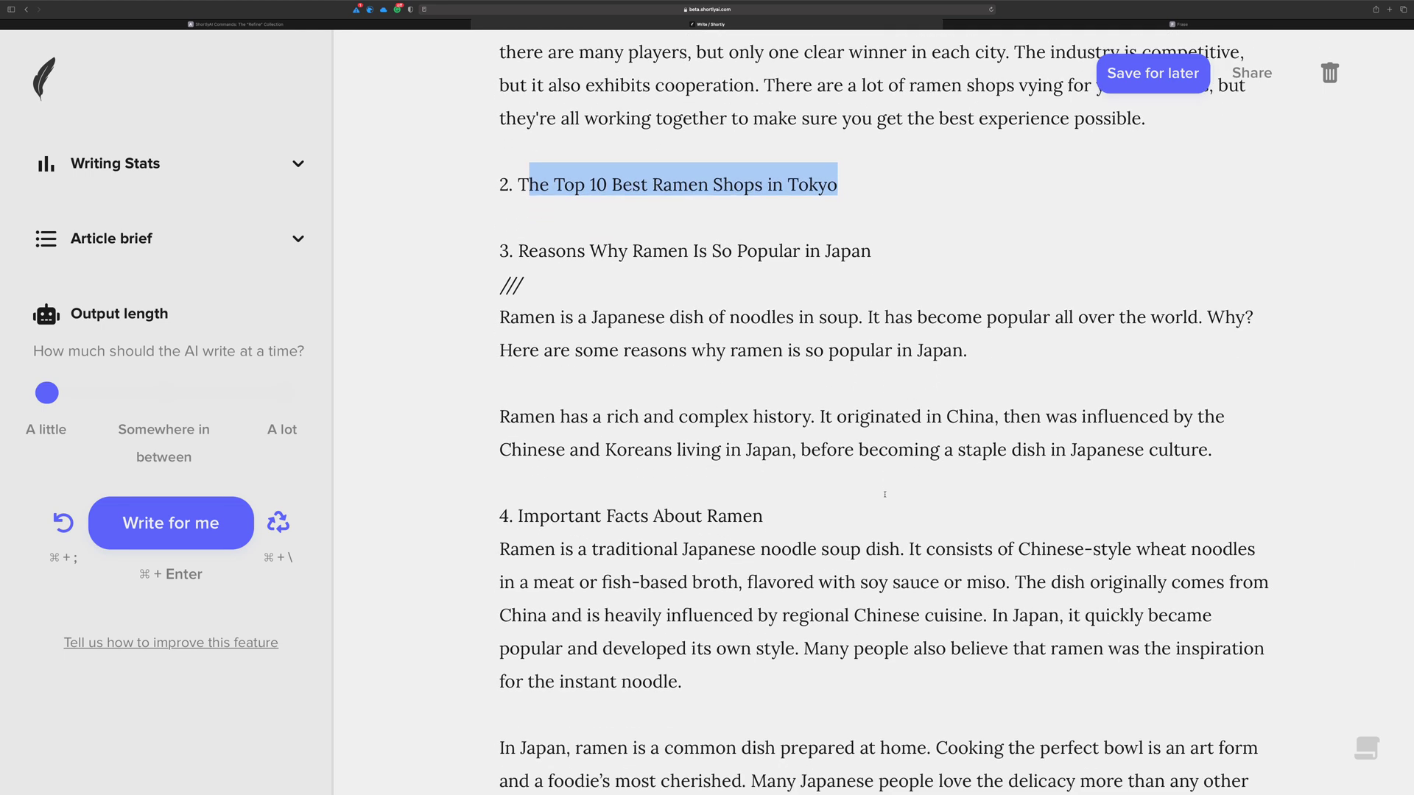
pyautogui.scroll(2, 885, 495)
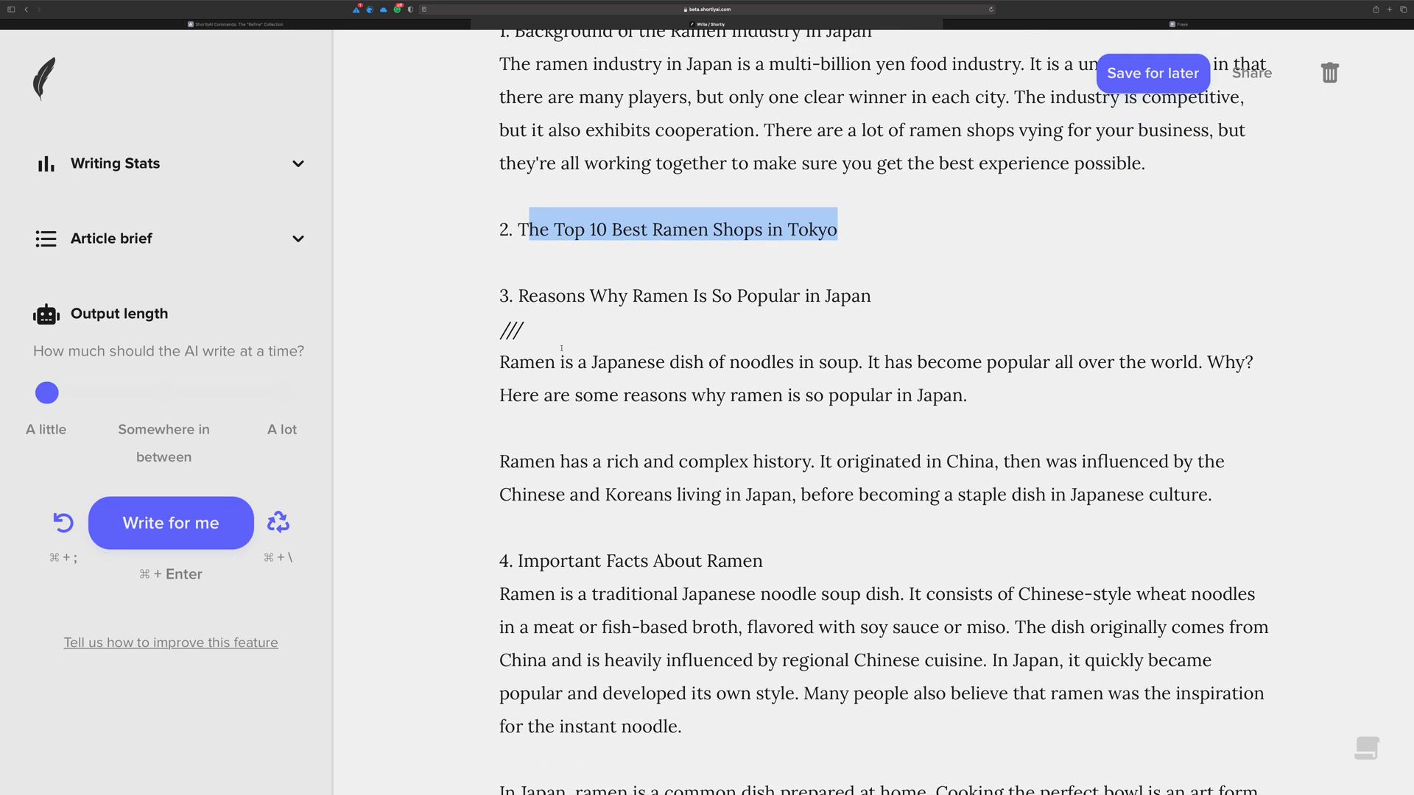
# Step: Delete the "///" separator line below heading 3, "Reasons Why Ramen Is So Popular in Japan"
pyautogui.doubleClick(512, 331)
pyautogui.press('BackSpace')
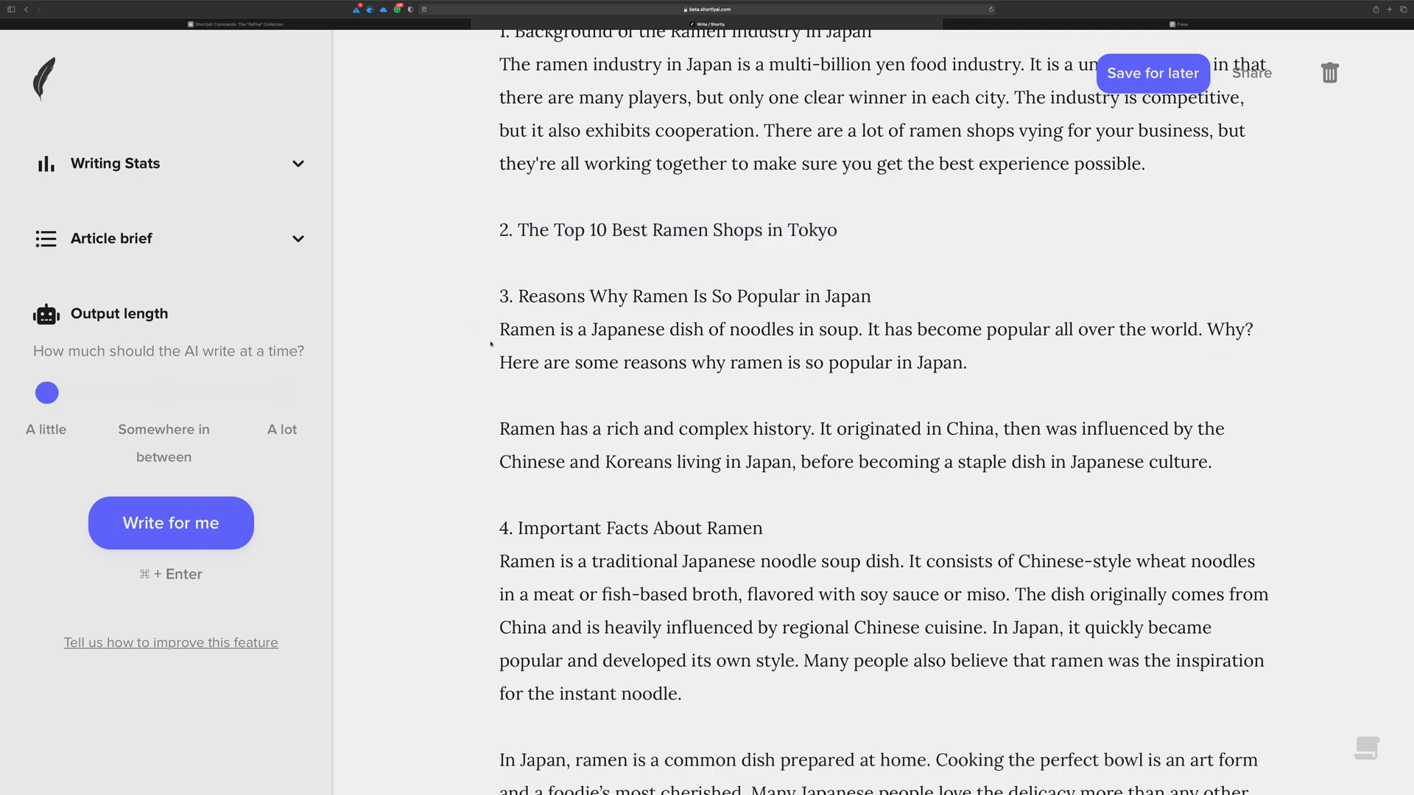
pyautogui.scroll(4, 490, 343)
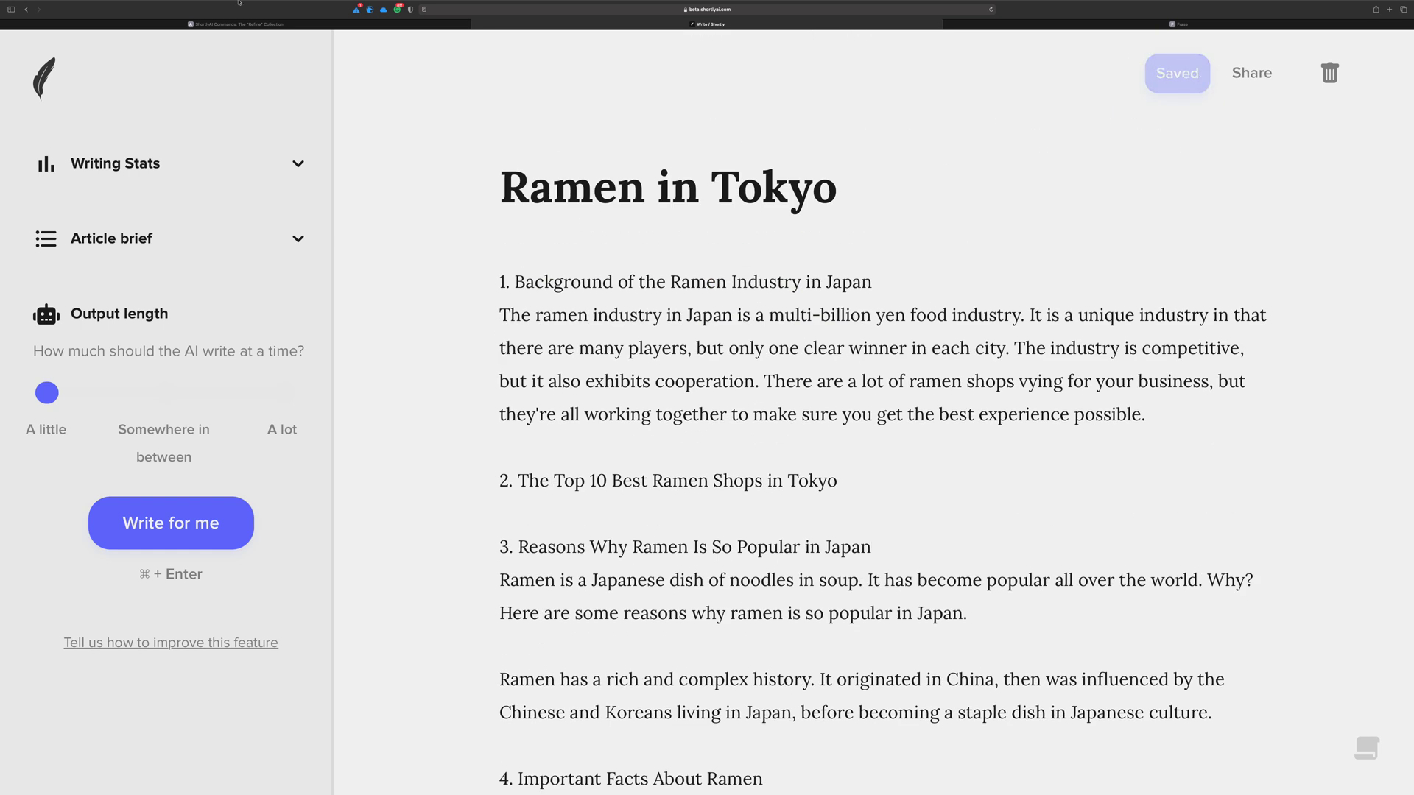
# Step: Switch to the AI Content Dojo post "ShortlyAI Commands: The 'Refine' Collection" and look at its introduction and table of contents
pyautogui.click(226, 25)
pyautogui.scroll(20, 461, 100)
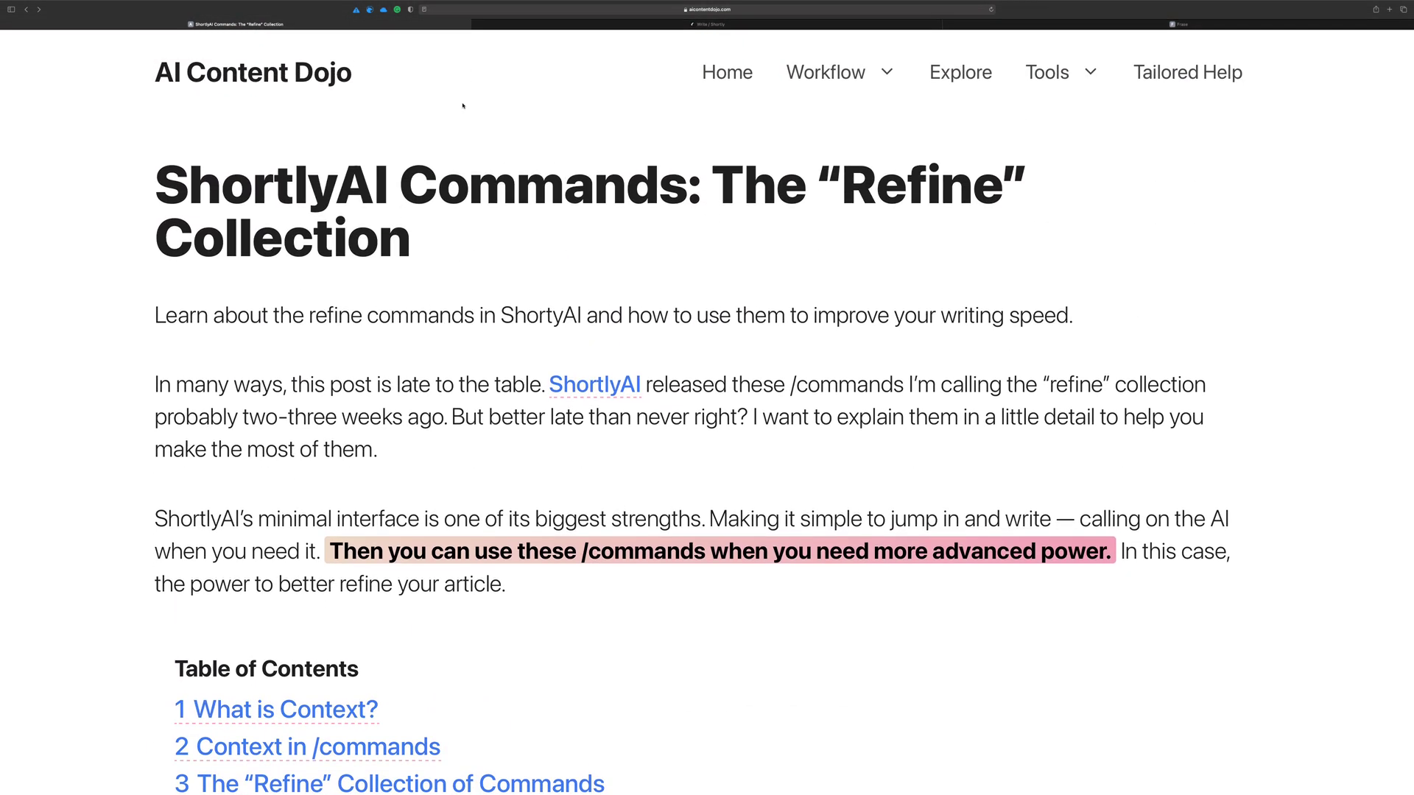
pyautogui.scroll(-3, 462, 105)
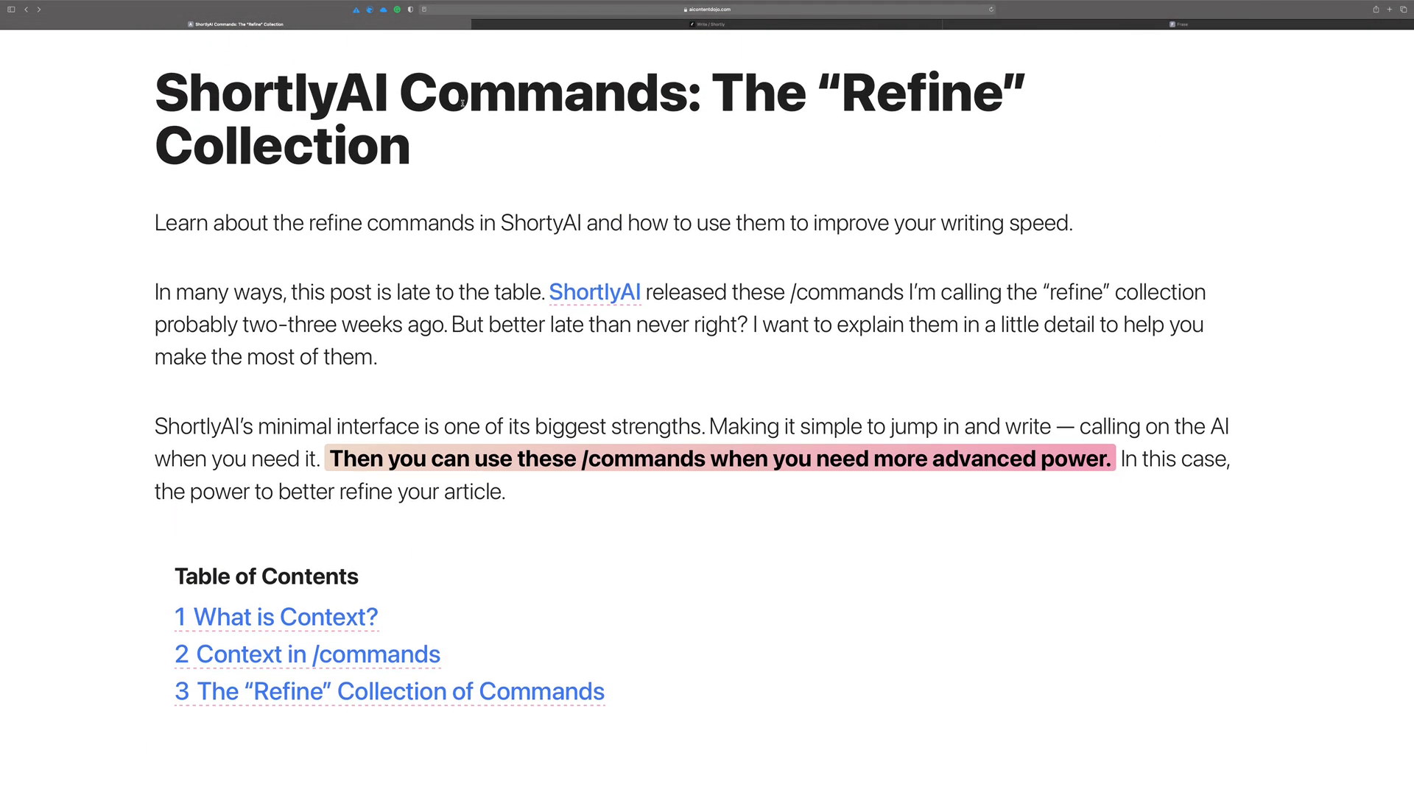